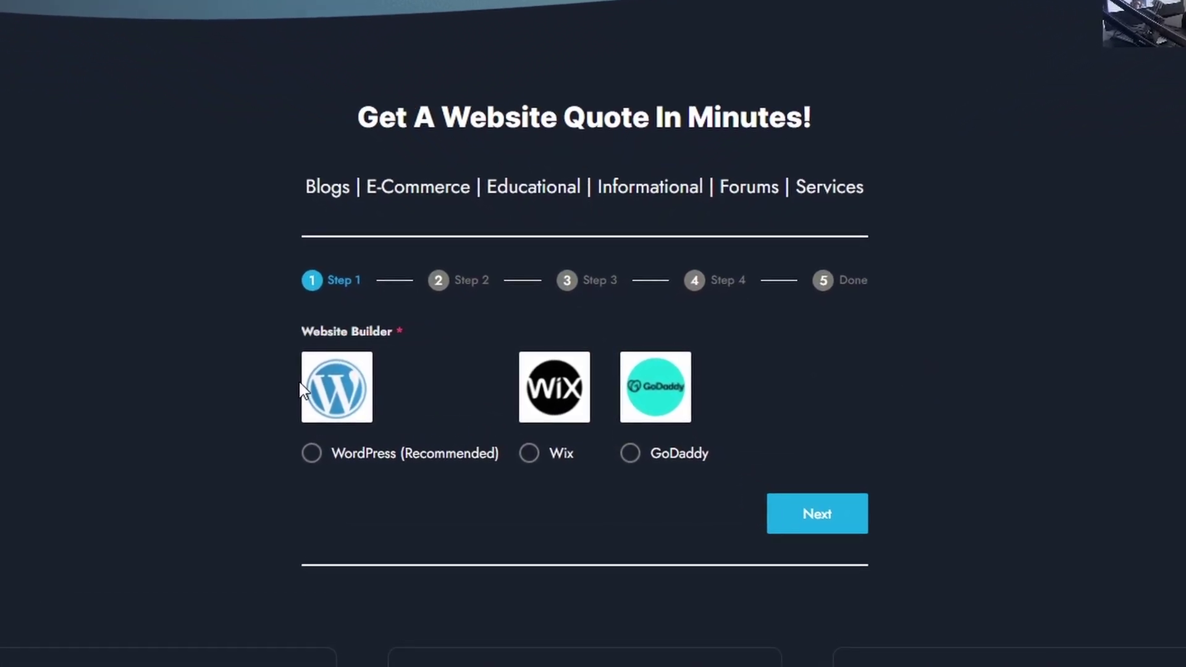
Choose WordPress as the website builder and Pre Made Theme as the style complexity in the website quote form
{"action": "left_click", "coordinate": [348, 401]}
{"action": "left_click", "coordinate": [837, 542]}
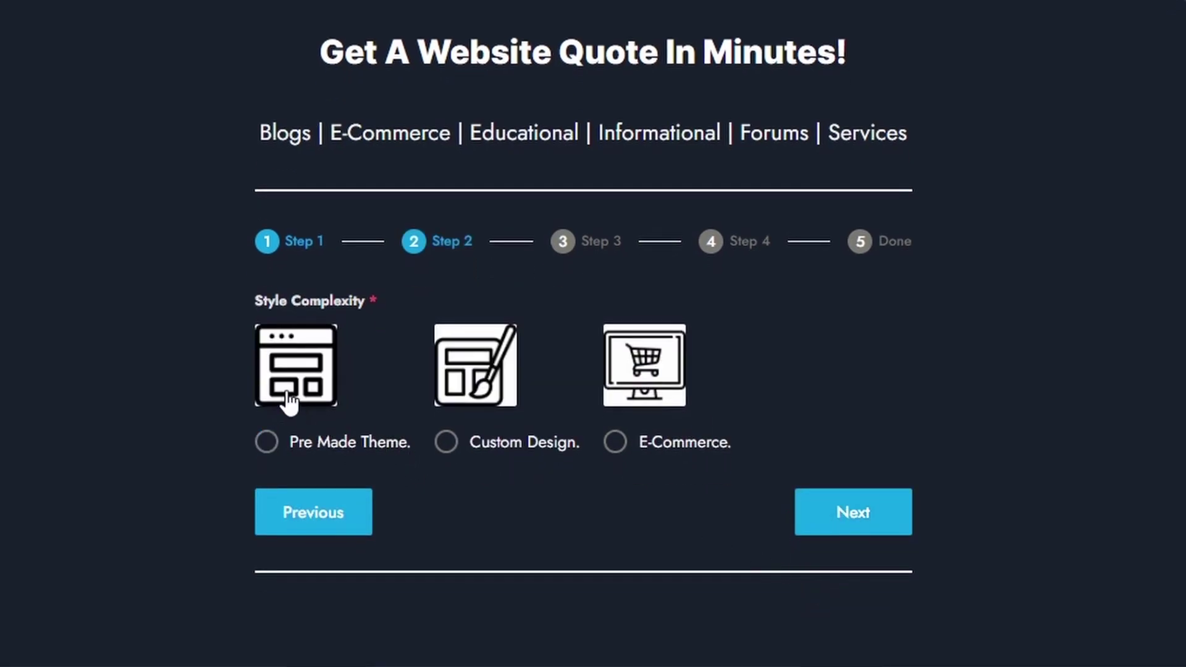
{"action": "left_click", "coordinate": [287, 394]}
{"action": "left_click", "coordinate": [852, 524]}
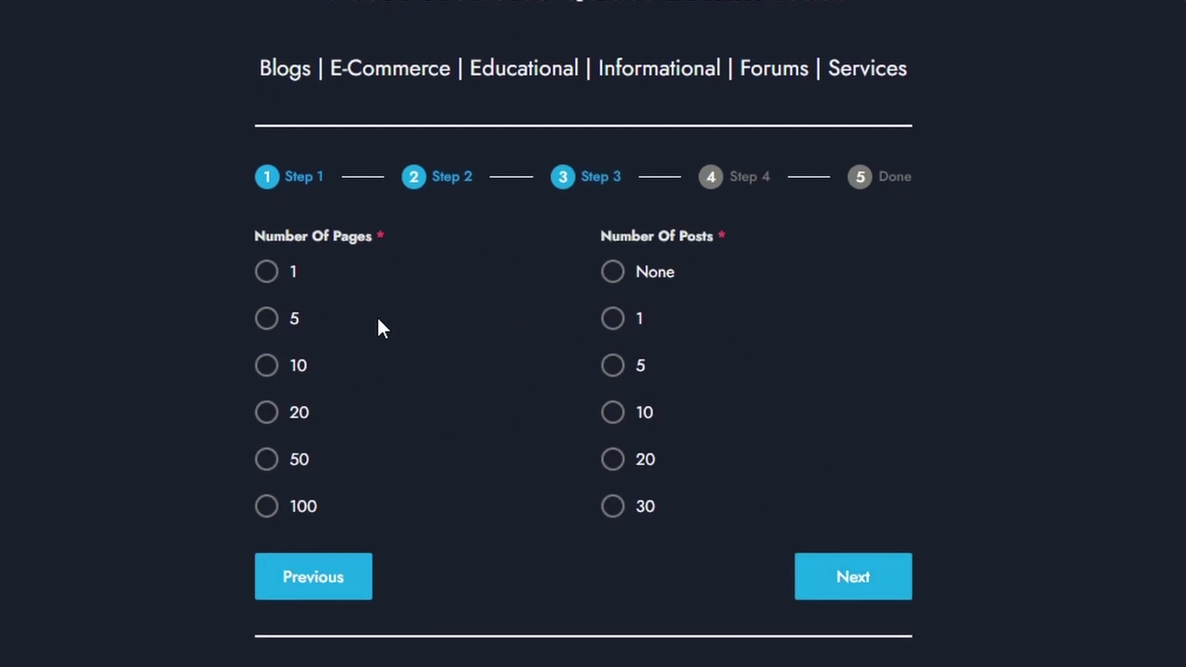
Return to the style complexity question, change the answer to E-Commerce and continue to the page and product counts
{"action": "left_click", "coordinate": [326, 569]}
{"action": "left_click", "coordinate": [642, 371]}
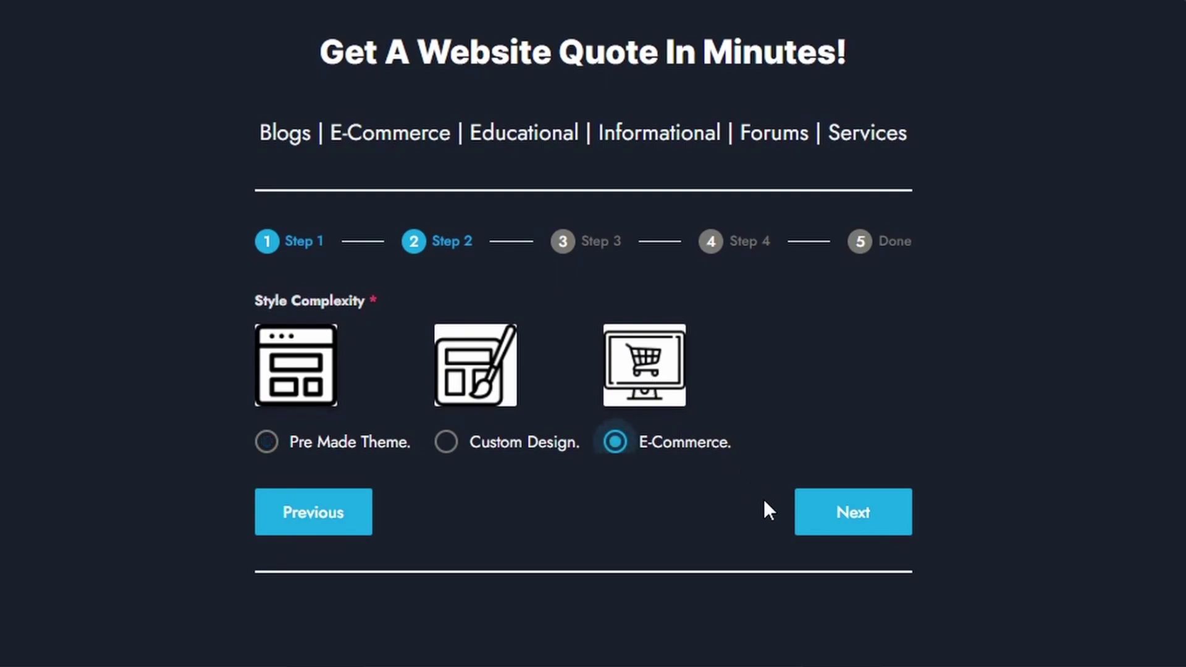
{"action": "left_click", "coordinate": [836, 505]}
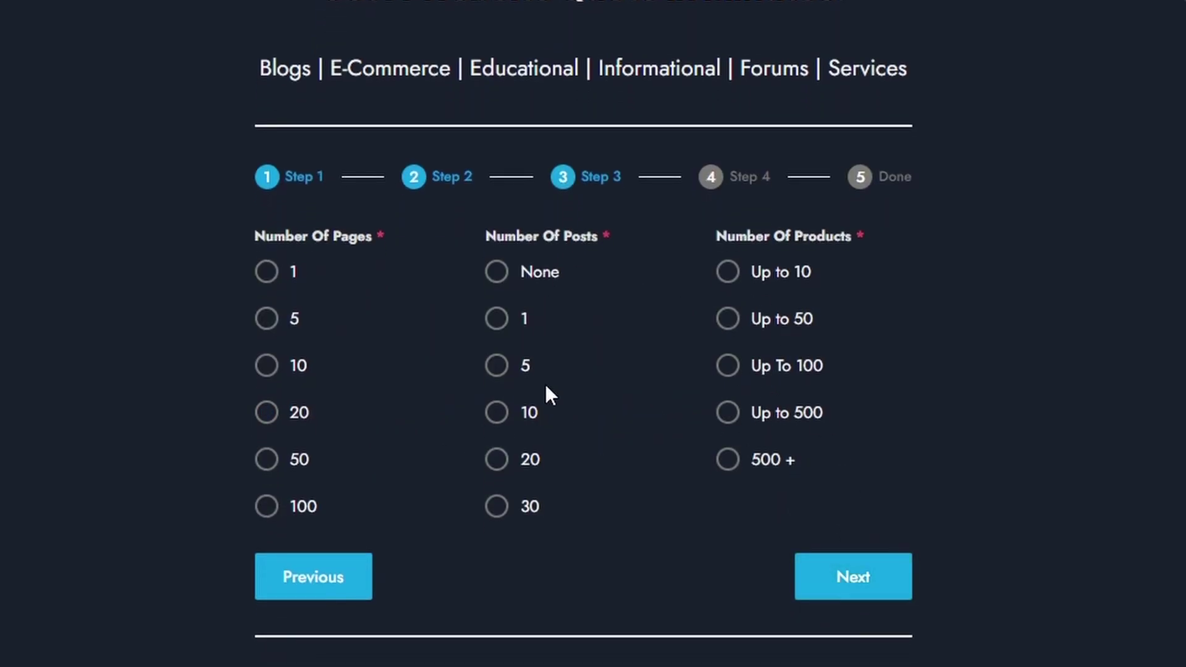
Select 1 post, 5 pages and up to 10 products, add the Contact Form extra and proceed to the final quote details
{"action": "left_click", "coordinate": [496, 320]}
{"action": "left_click", "coordinate": [267, 319]}
{"action": "left_click", "coordinate": [723, 277]}
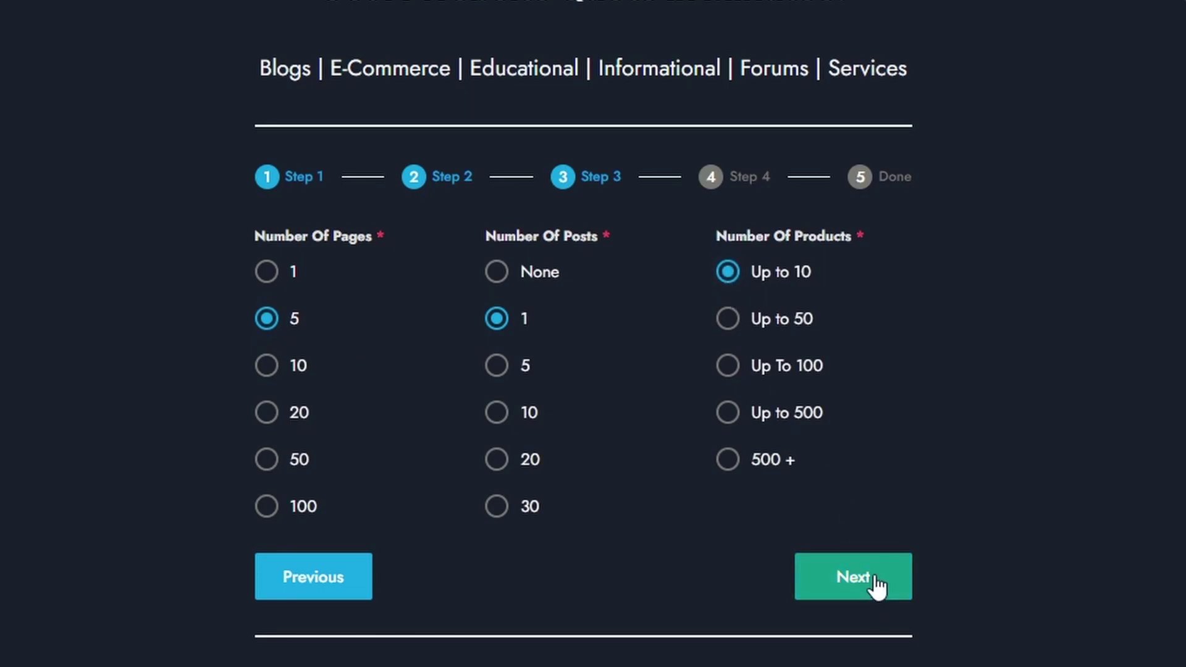
{"action": "left_click", "coordinate": [876, 578]}
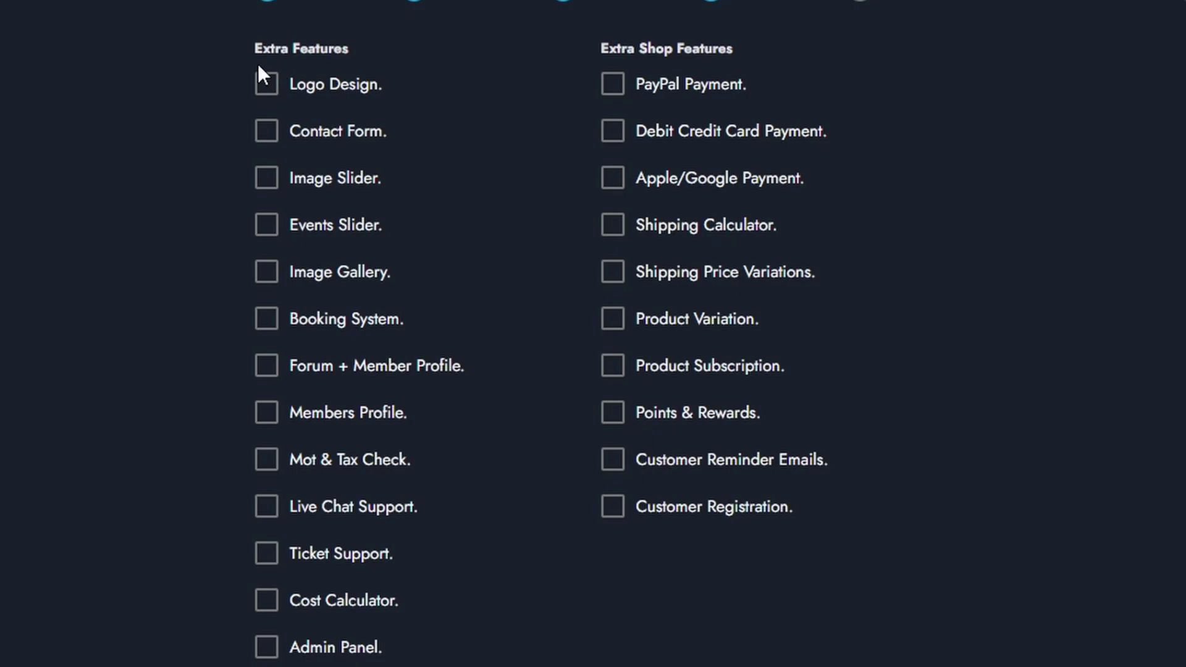
{"action": "left_click", "coordinate": [262, 133]}
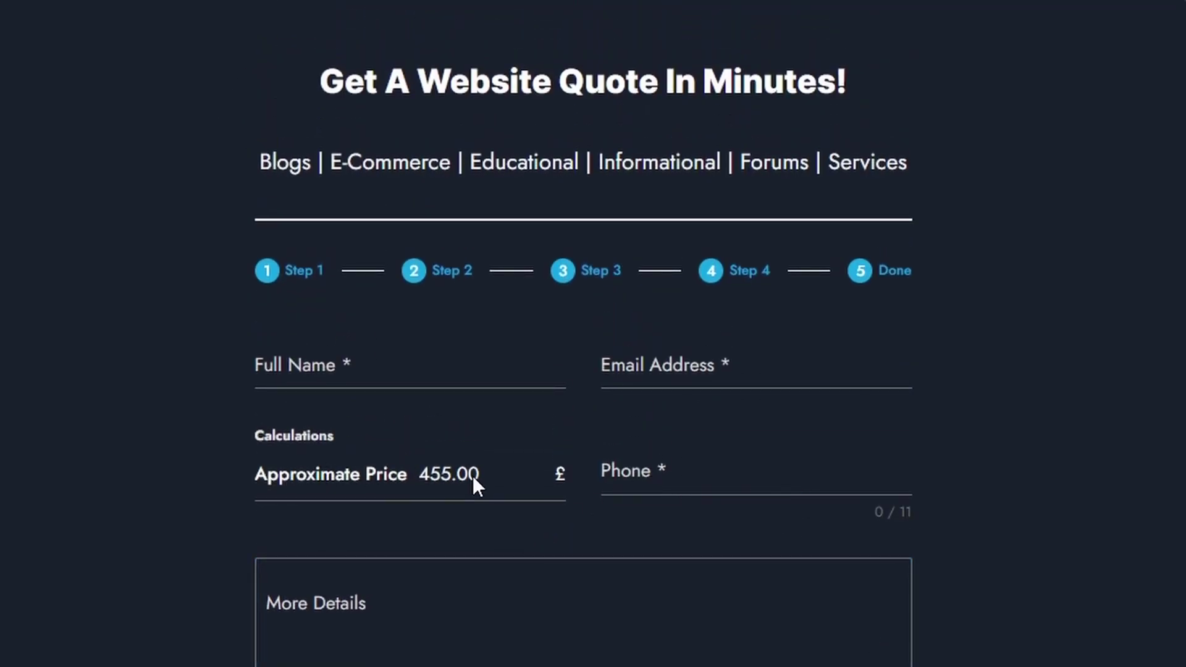
{"action": "left_click", "coordinate": [505, 631]}
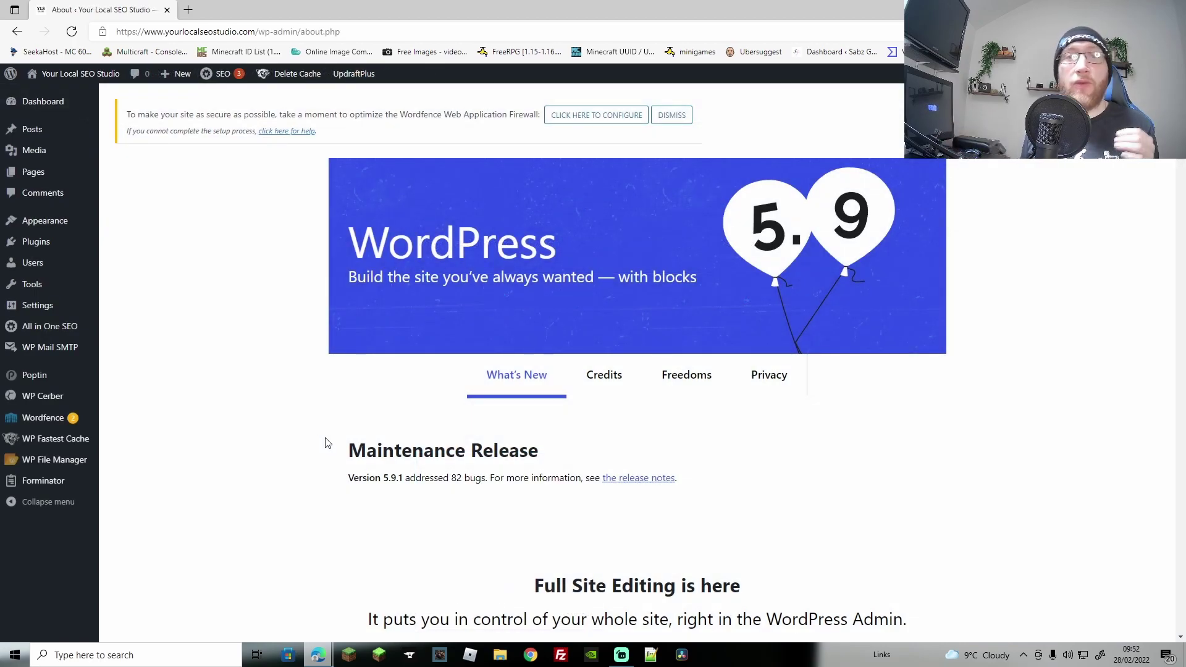
Search the WordPress plugin directory for "forminator" to find the Forminator plugin
{"action": "left_click", "coordinate": [41, 246]}
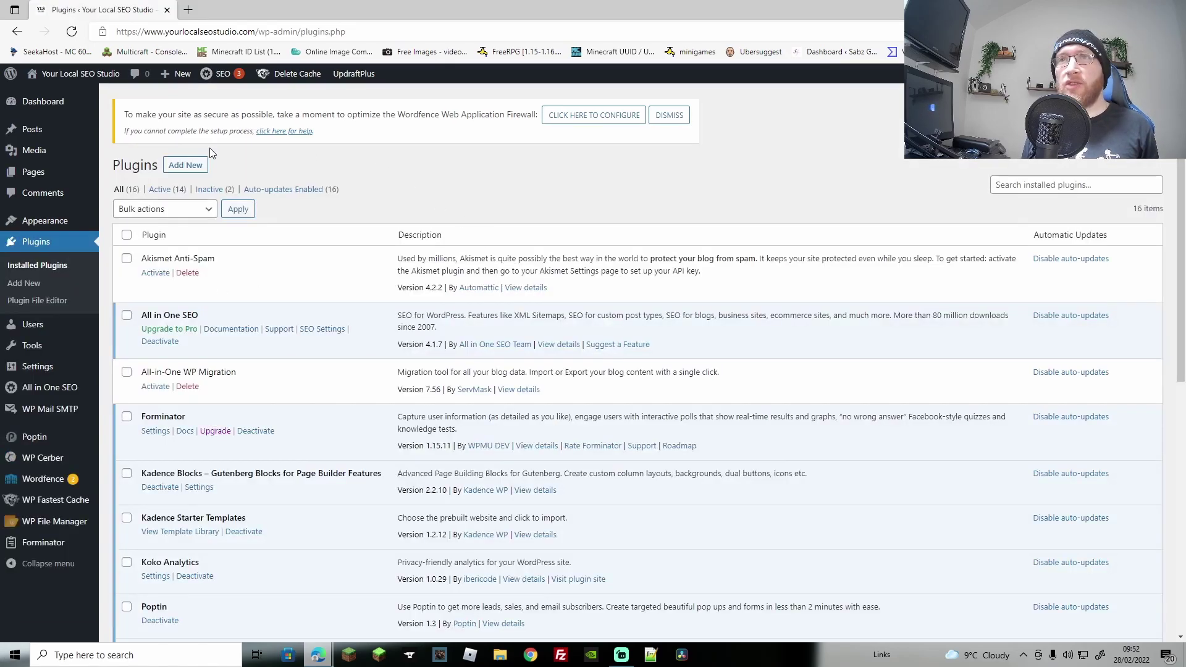
{"action": "left_click", "coordinate": [184, 166]}
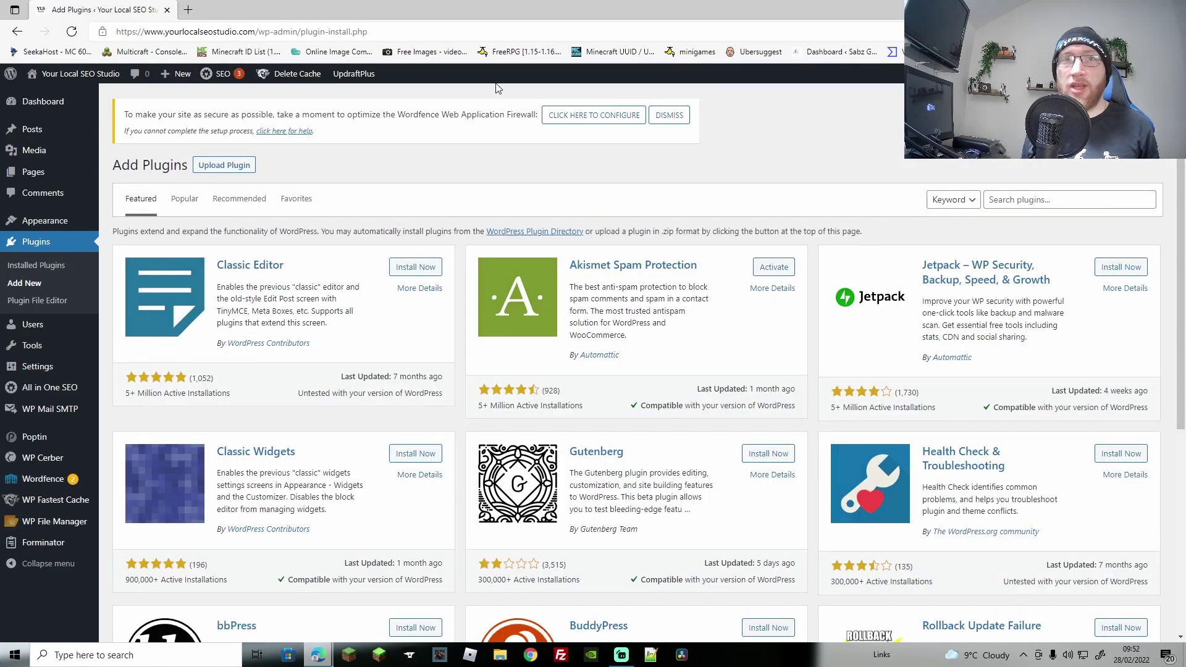
{"action": "left_click", "coordinate": [1050, 199]}
{"action": "type", "text": "forminator"}
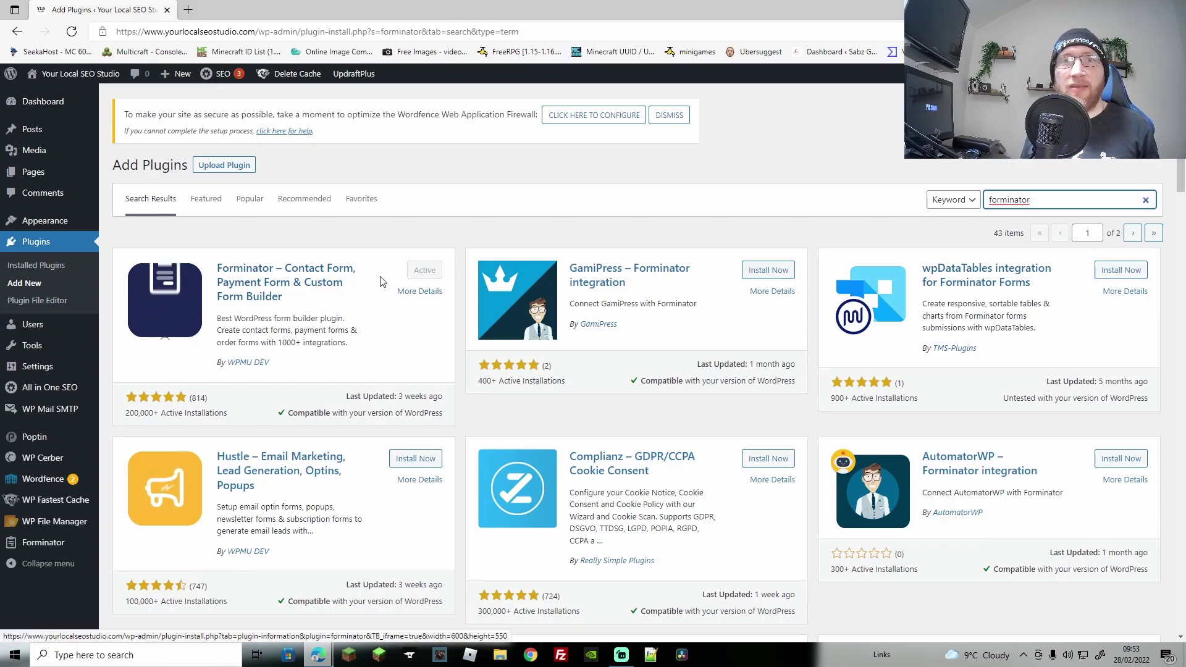
Create a new Forminator form from the Blank template and name it "Test"
{"action": "left_click", "coordinate": [43, 542]}
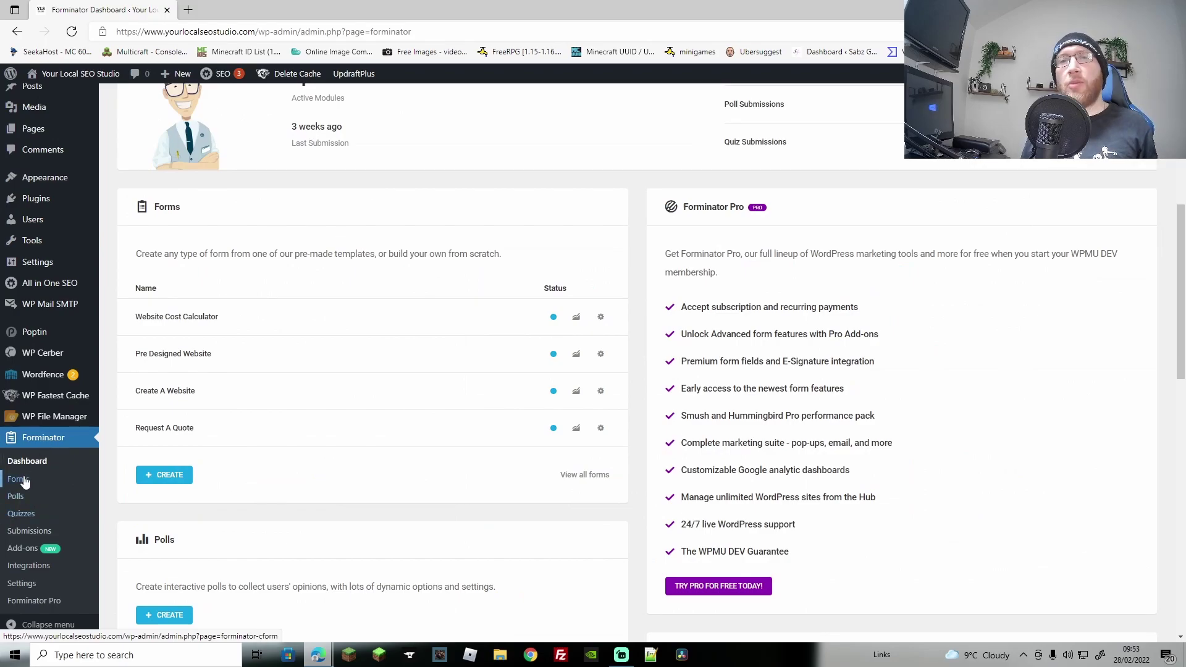
{"action": "left_click", "coordinate": [16, 482]}
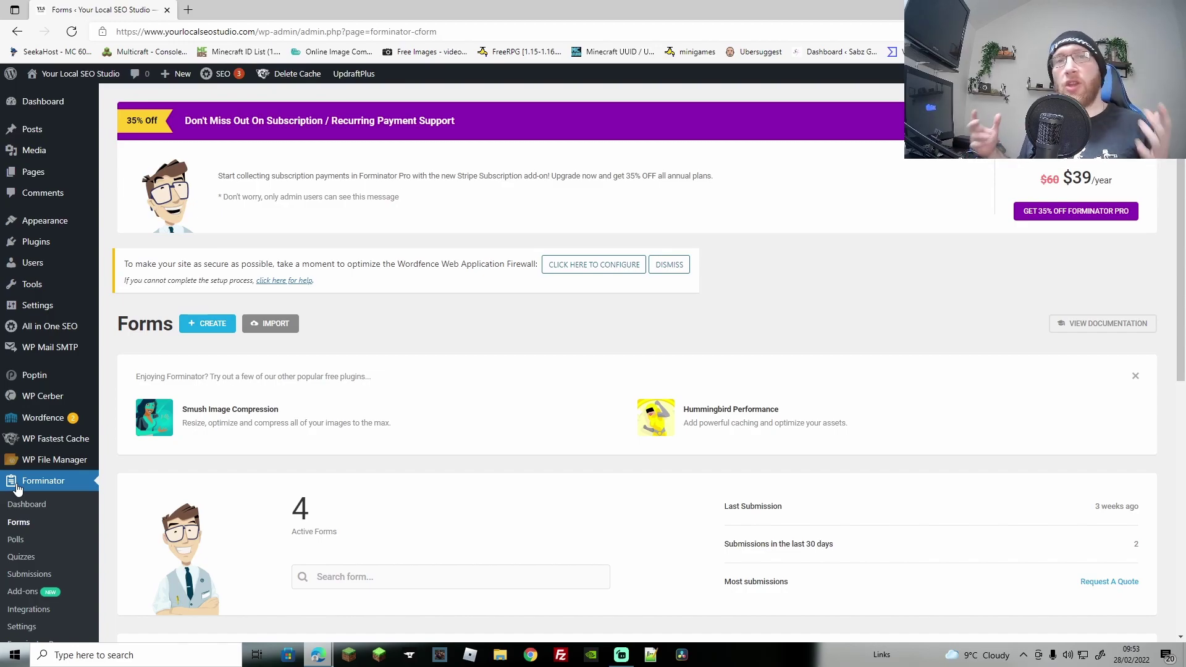
{"action": "left_click", "coordinate": [207, 323]}
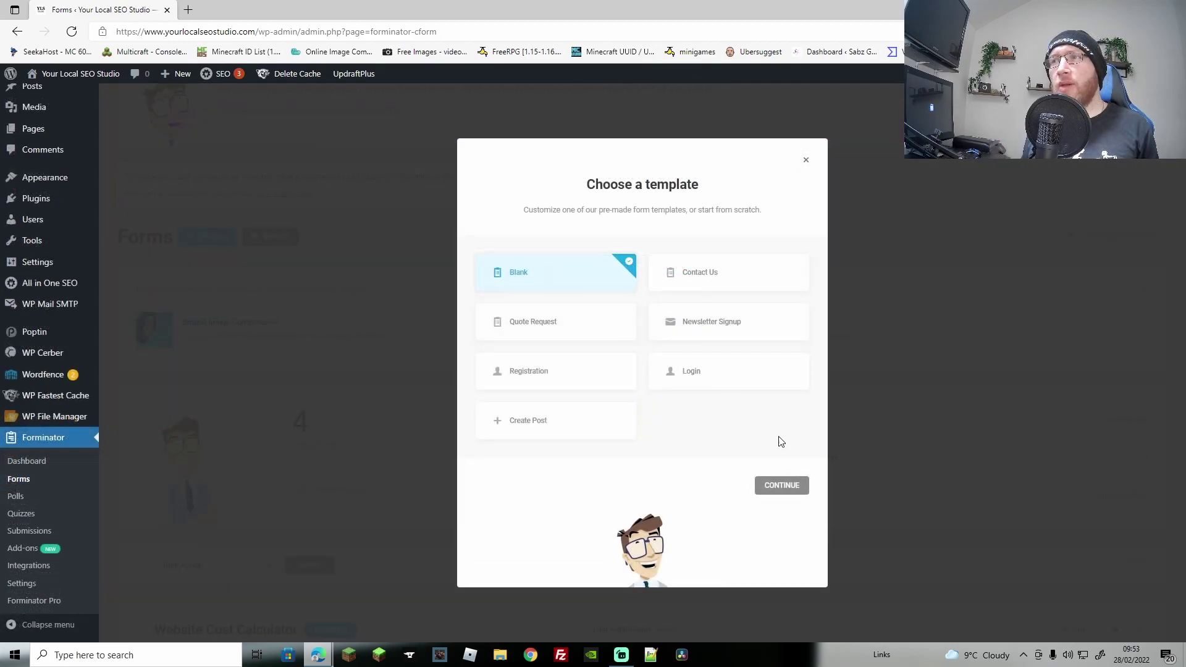
{"action": "left_click", "coordinate": [783, 486]}
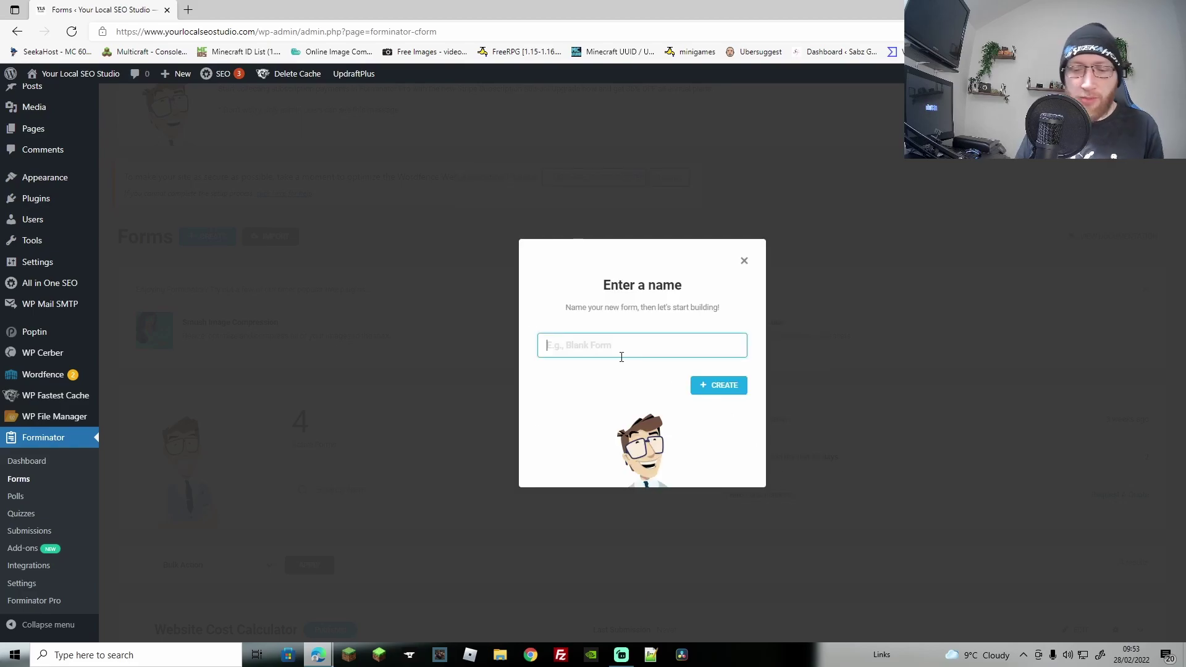
{"action": "type", "text": "Test"}
{"action": "key", "text": "Return"}
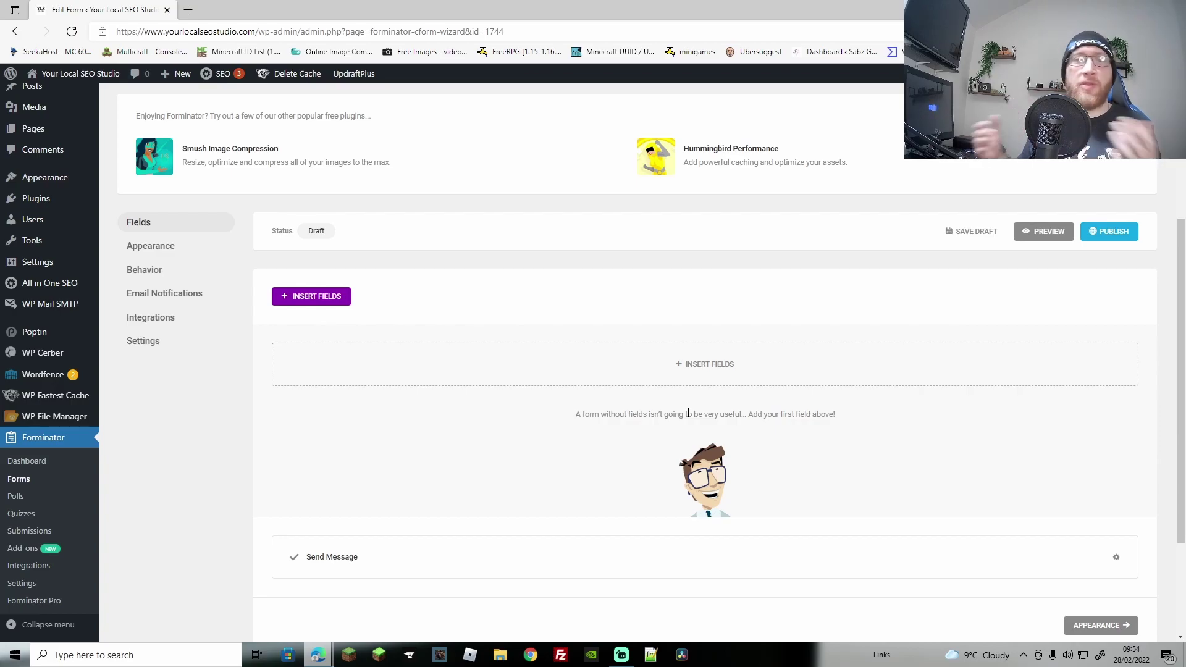
Insert a Radio field labelled "Nail Type" with the options "Press on" and "Acrylic"
{"action": "left_click", "coordinate": [697, 370]}
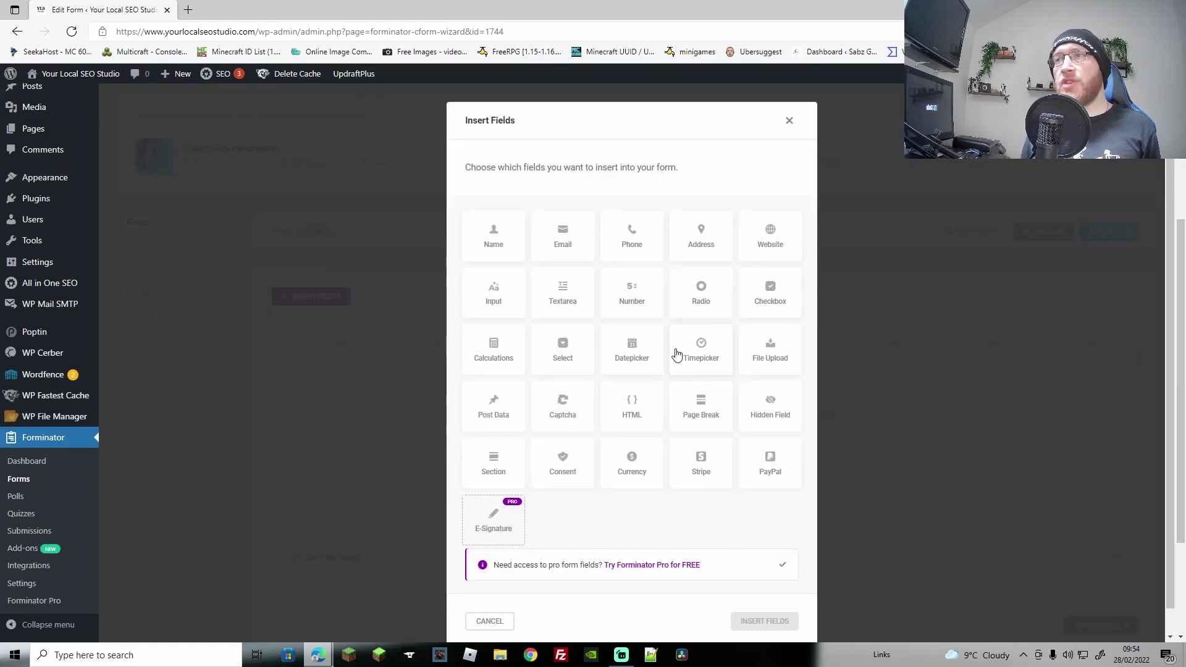
{"action": "left_click", "coordinate": [696, 309]}
{"action": "left_click", "coordinate": [760, 621]}
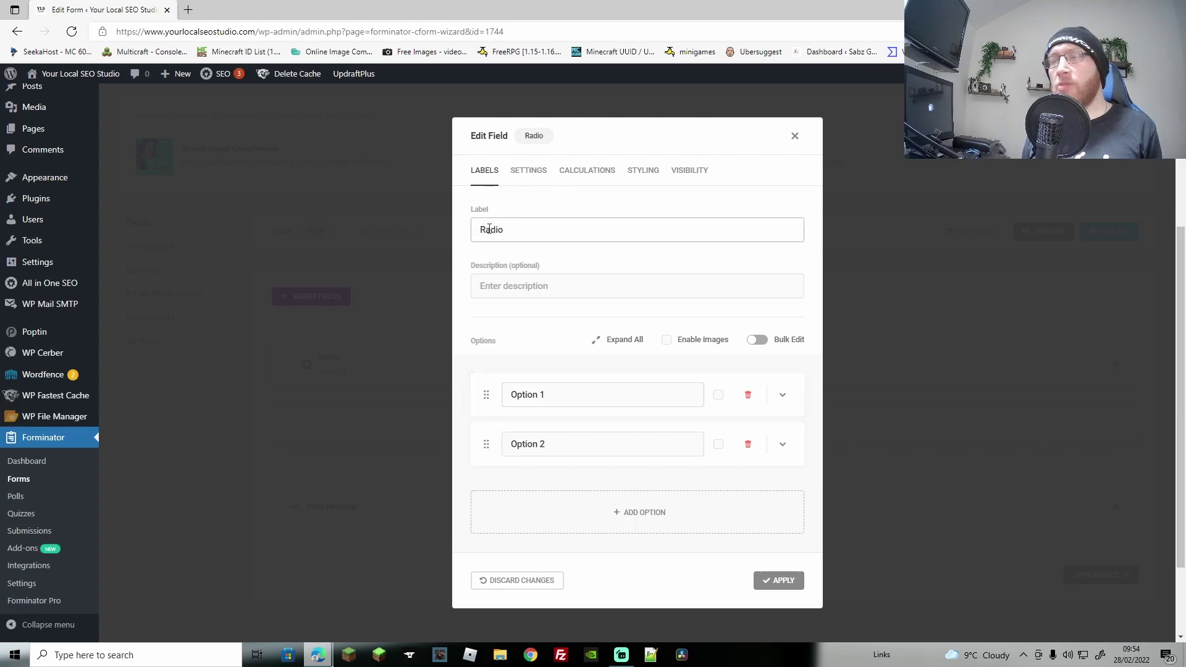
{"action": "left_click_drag", "start_coordinate": [512, 229], "coordinate": [453, 250]}
{"action": "type", "text": "Nail Type"}
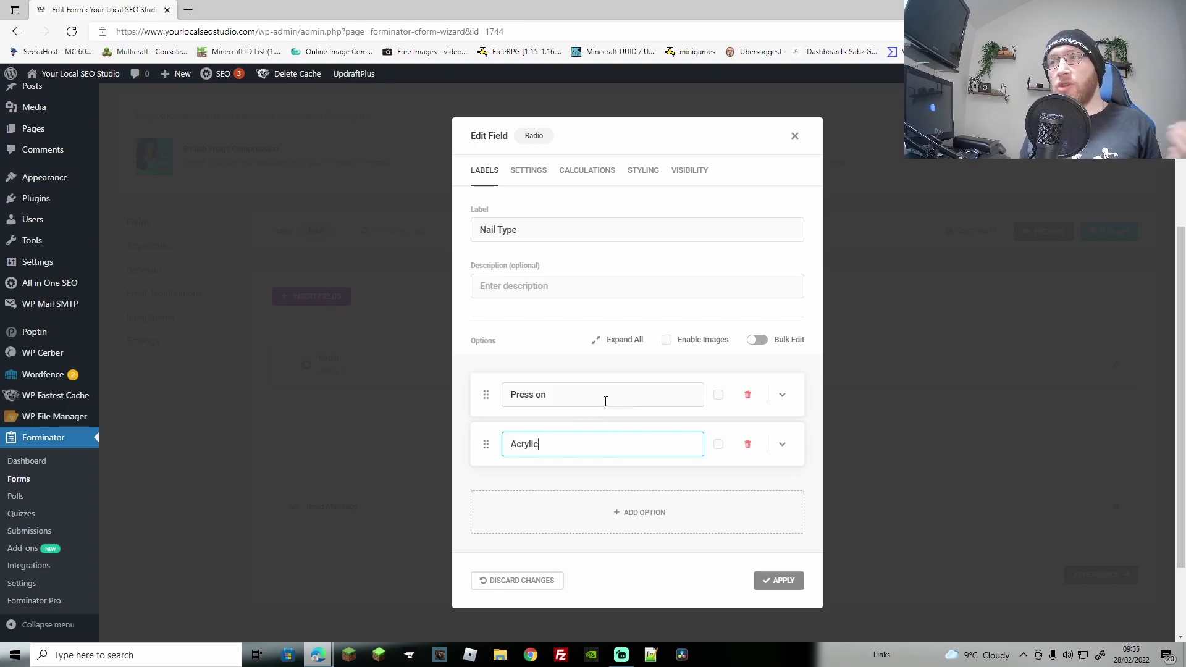
Make the Nail Type radio field required, leaving its error message empty
{"action": "left_click", "coordinate": [541, 176]}
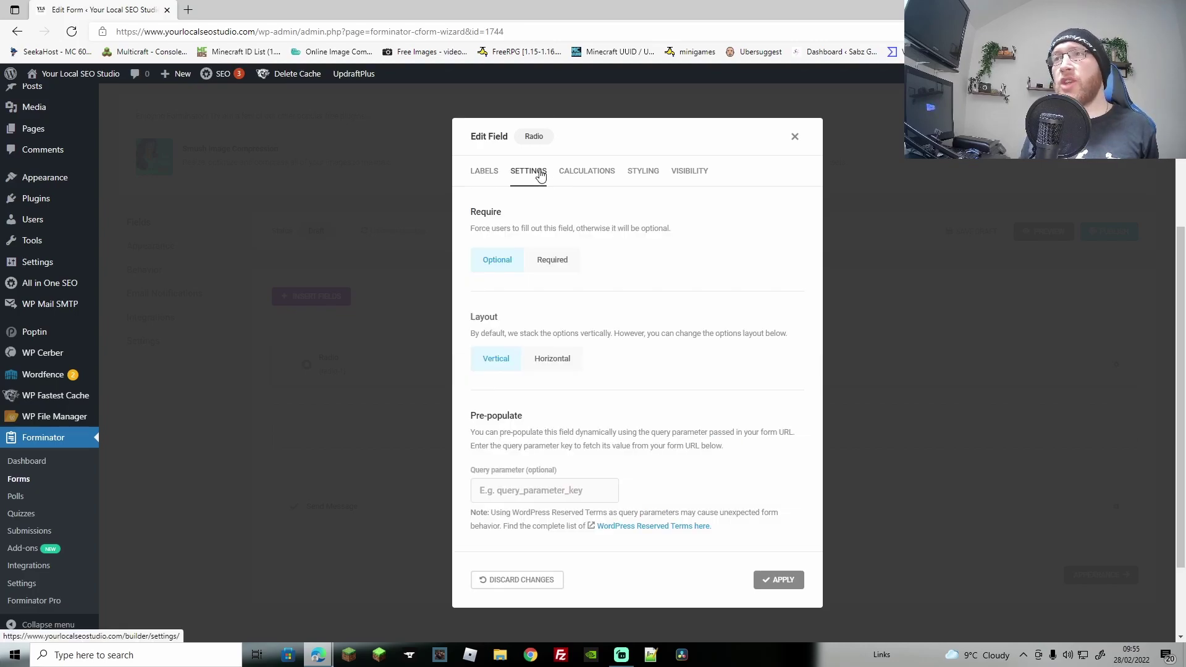
{"action": "left_click", "coordinate": [553, 265]}
{"action": "left_click", "coordinate": [557, 307]}
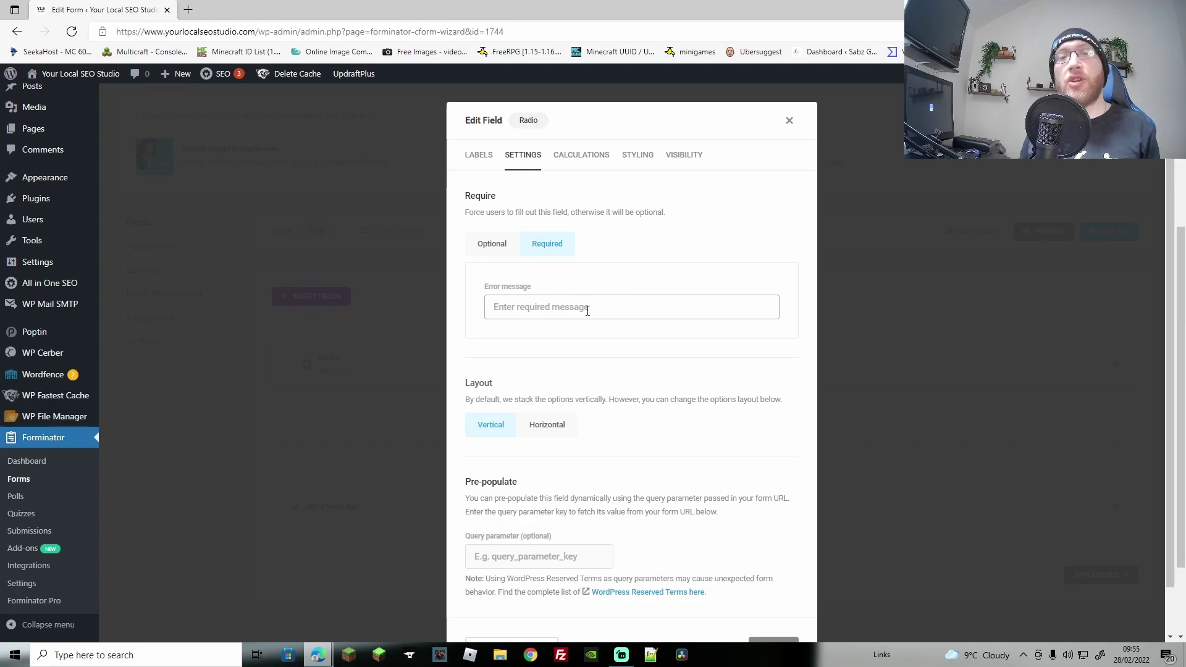
Enable calculations for the Nail Type field, assign 20 to Press on and 15 to Acrylic, and apply the field settings
{"action": "left_click", "coordinate": [582, 155]}
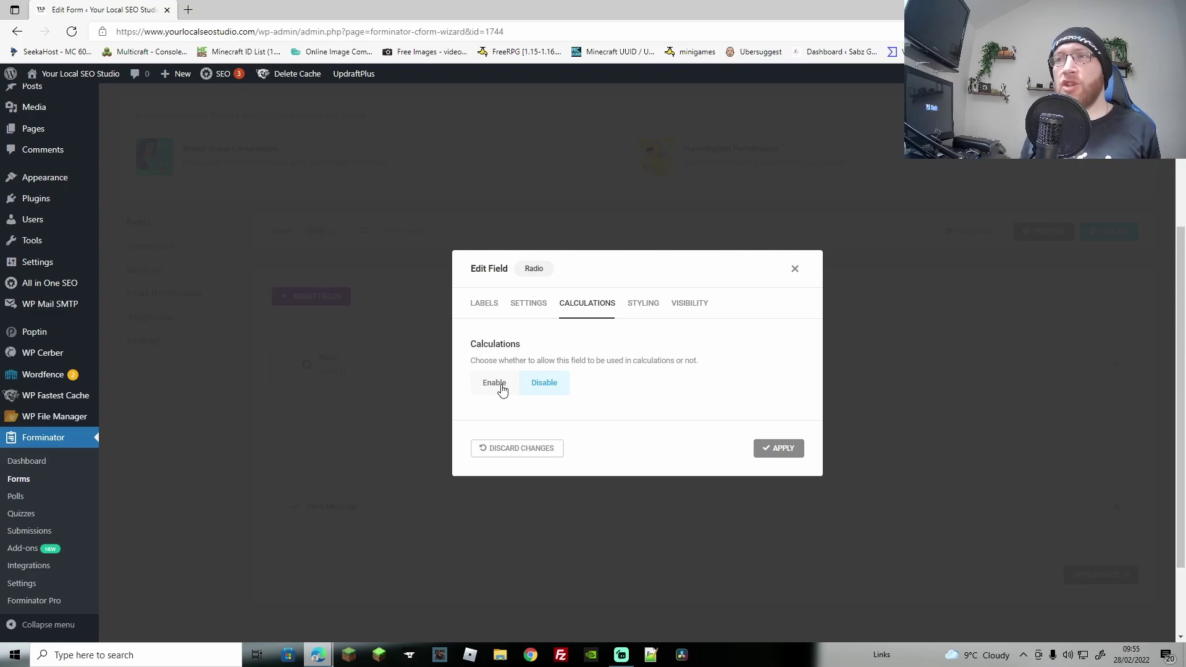
{"action": "left_click", "coordinate": [495, 383]}
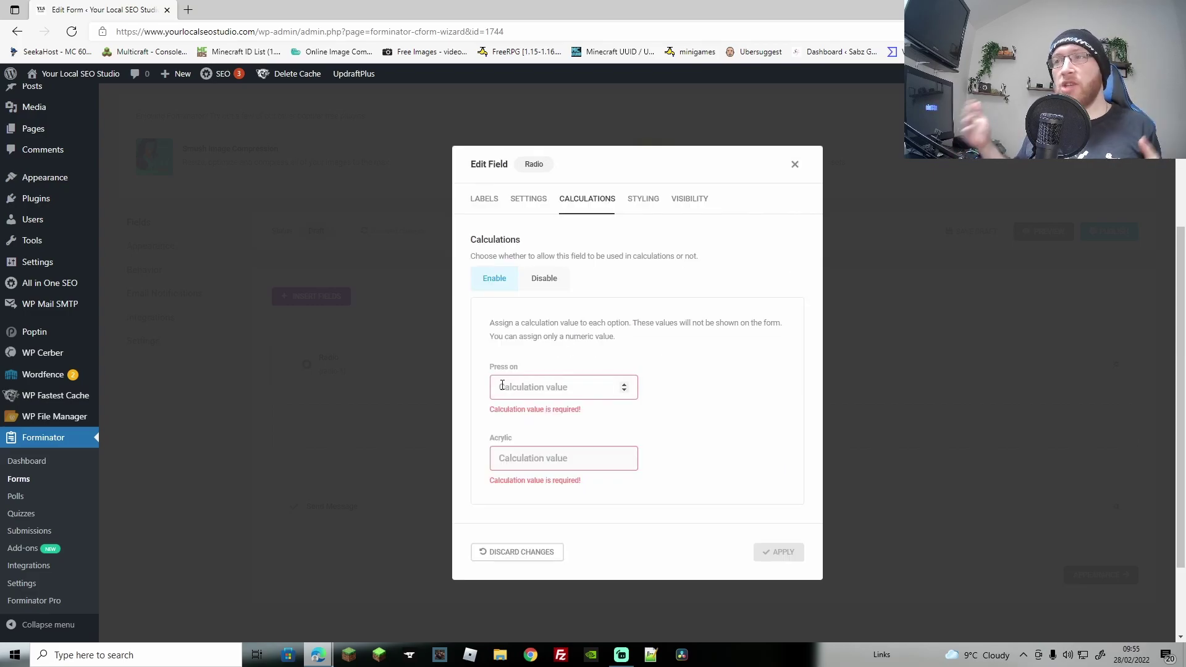
{"action": "left_click", "coordinate": [501, 386]}
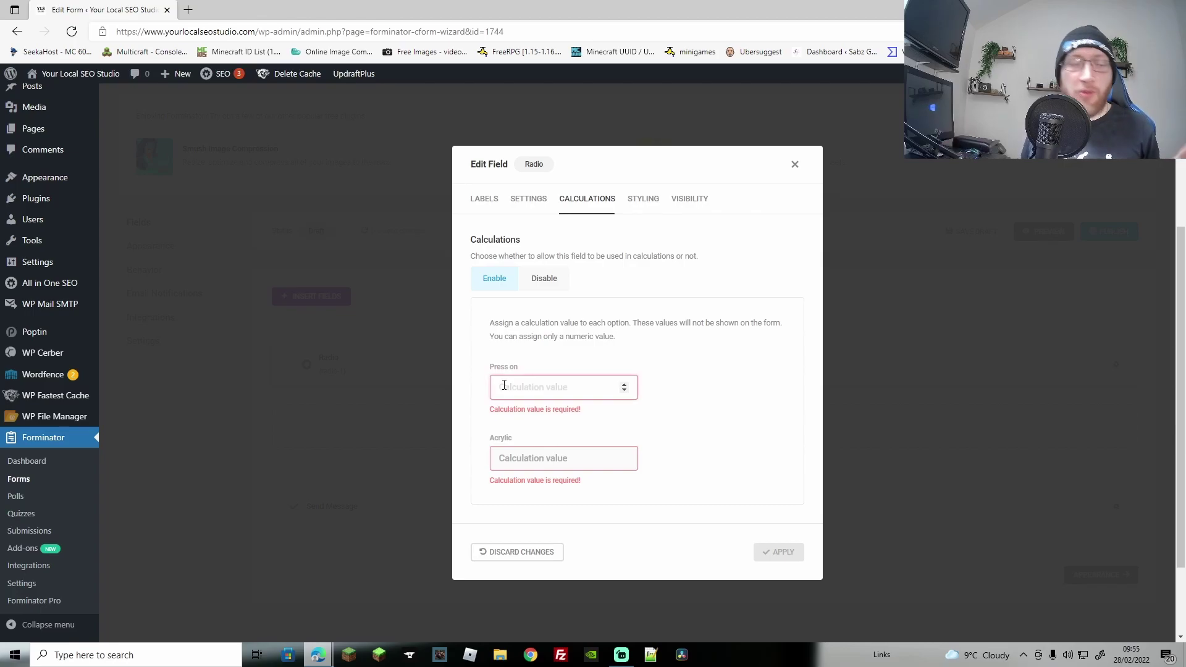
{"action": "type", "text": "20"}
{"action": "left_click", "coordinate": [517, 452]}
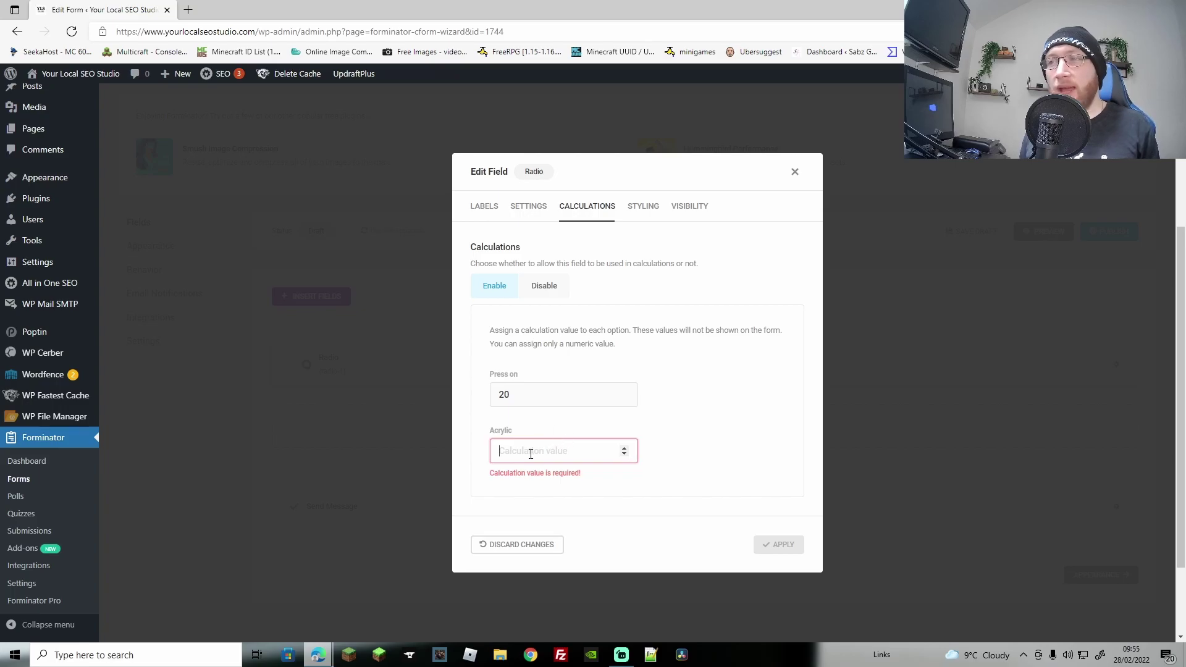
{"action": "type", "text": "515"}
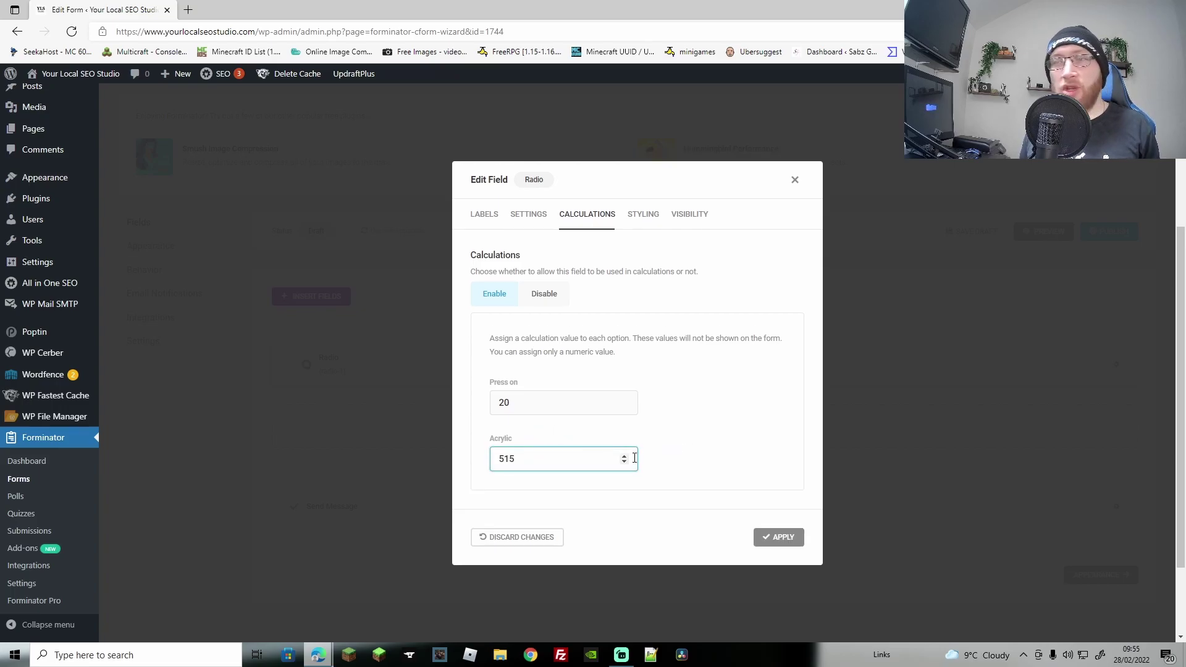
{"action": "key", "text": "BackSpace"}
{"action": "key", "text": "BackSpace"}
{"action": "key", "text": "BackSpace"}
{"action": "type", "text": "15"}
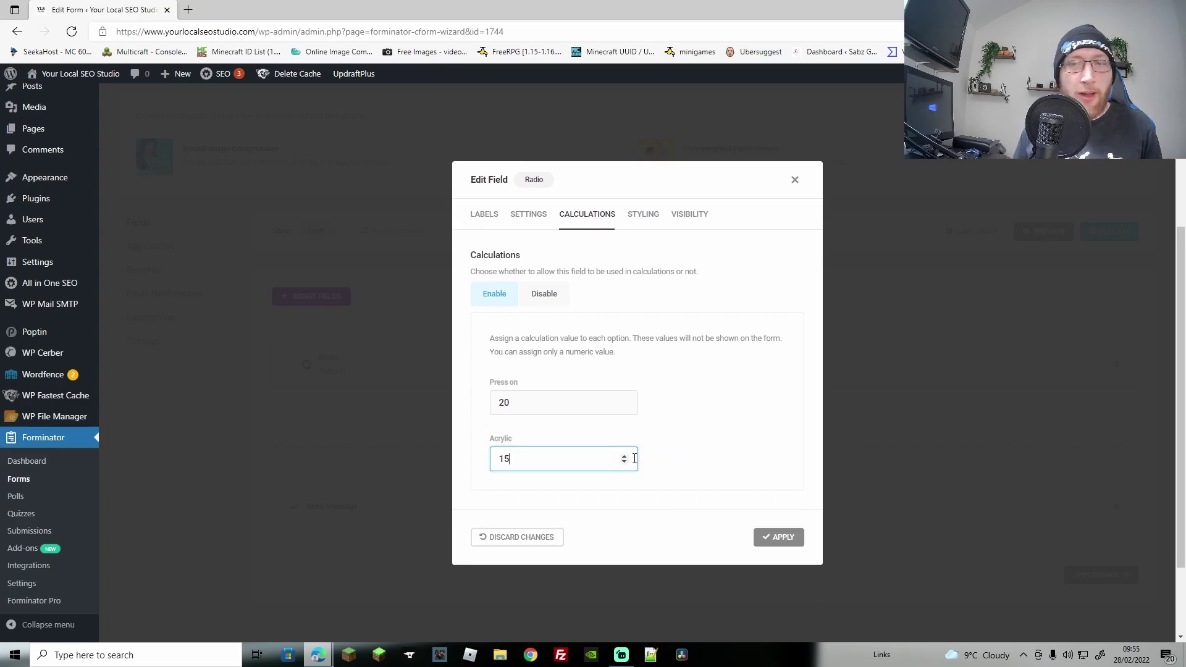
{"action": "left_click", "coordinate": [805, 436]}
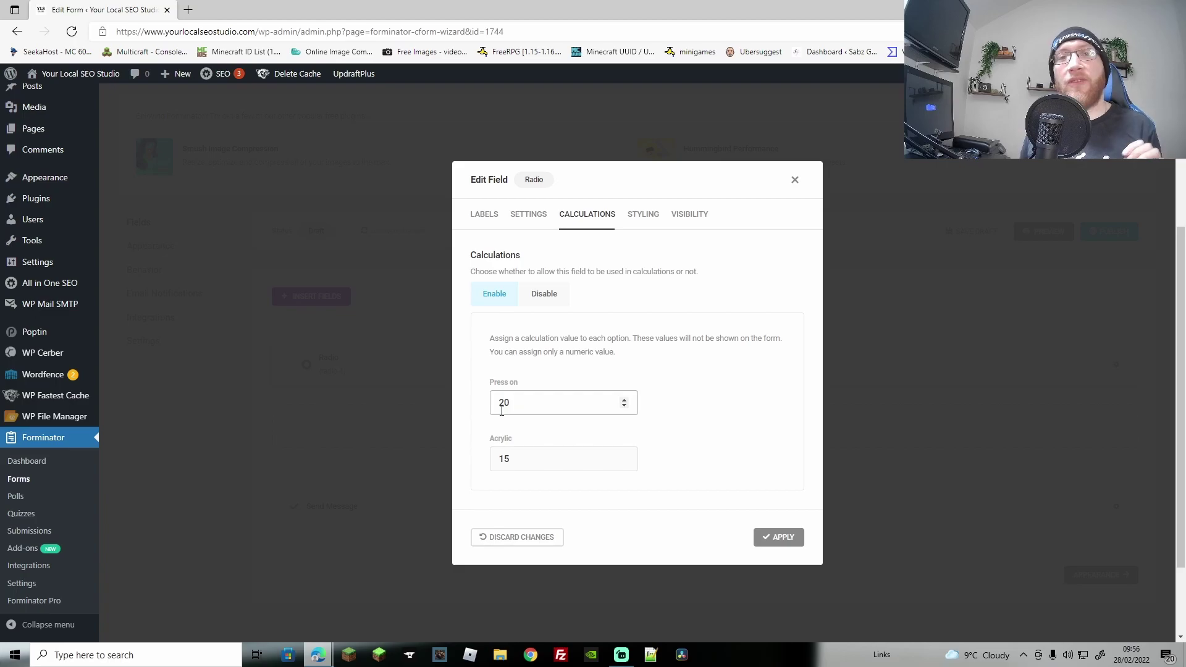
{"action": "left_click", "coordinate": [780, 539]}
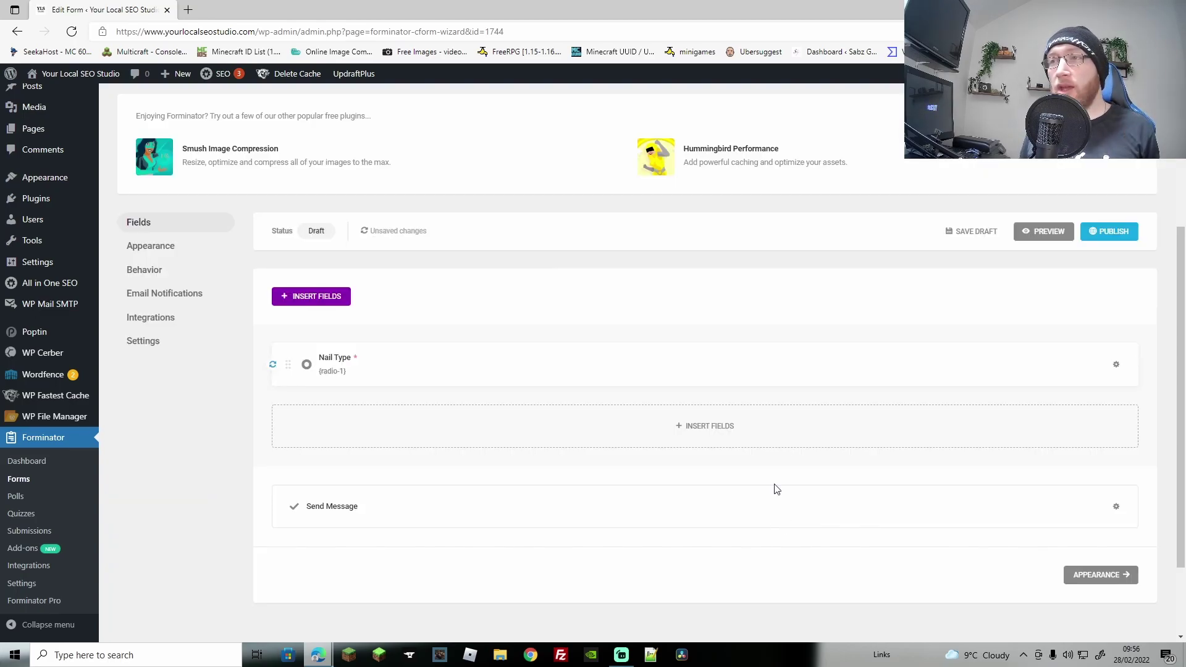
Preview the form with its Nail Type options and close the preview
{"action": "left_click", "coordinate": [1038, 232]}
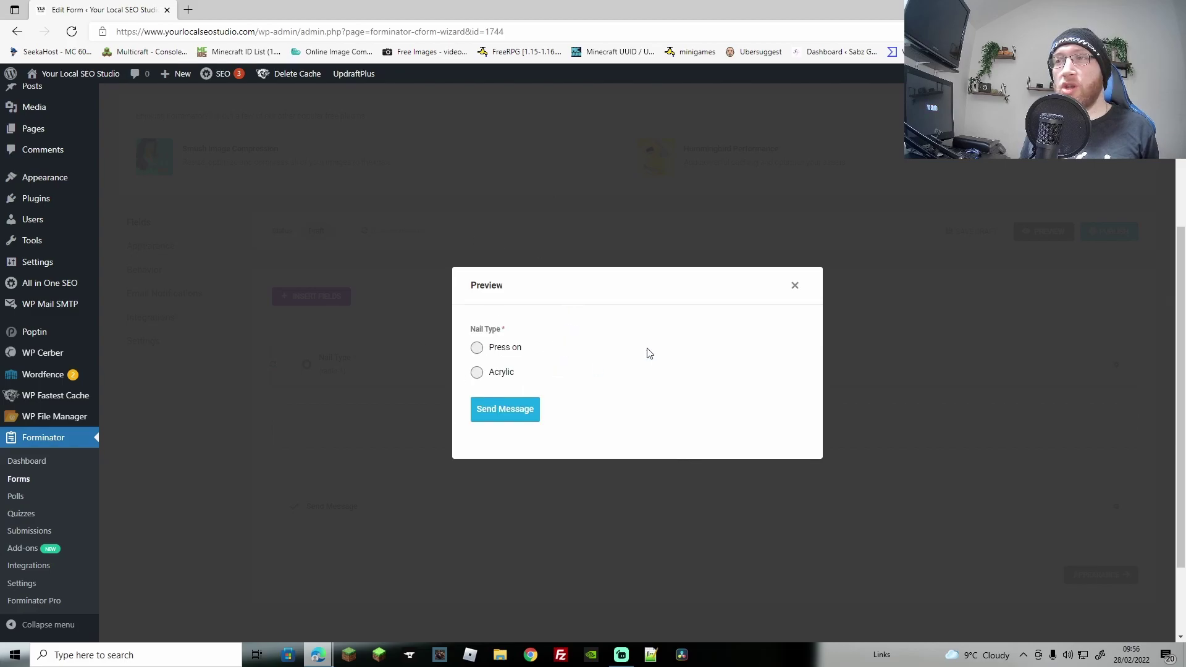
{"action": "left_click", "coordinate": [796, 287]}
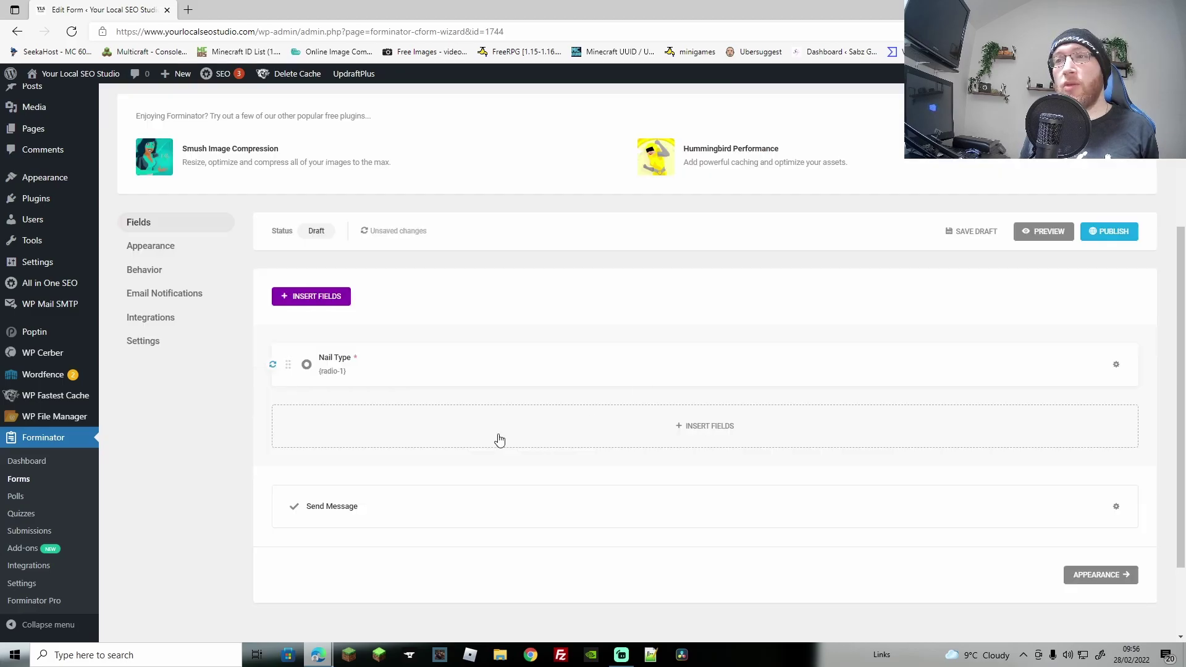
Try enabling images for the Nail Type options, switch them off again and close the field without applying
{"action": "left_click", "coordinate": [350, 372]}
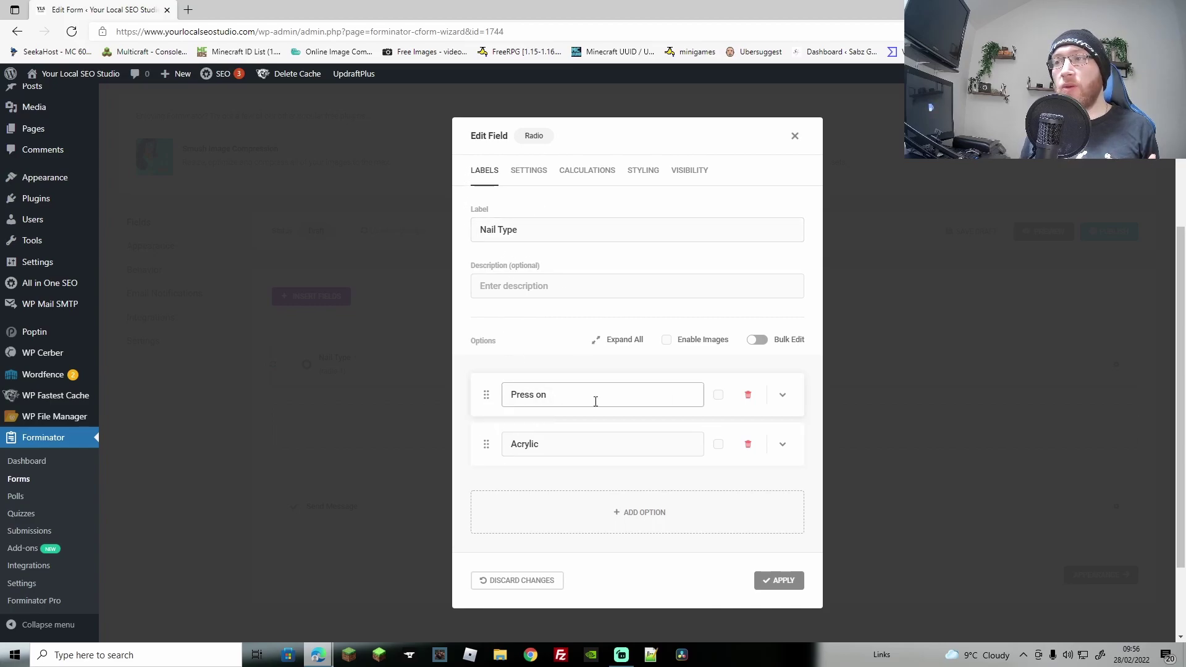
{"action": "left_click", "coordinate": [783, 396]}
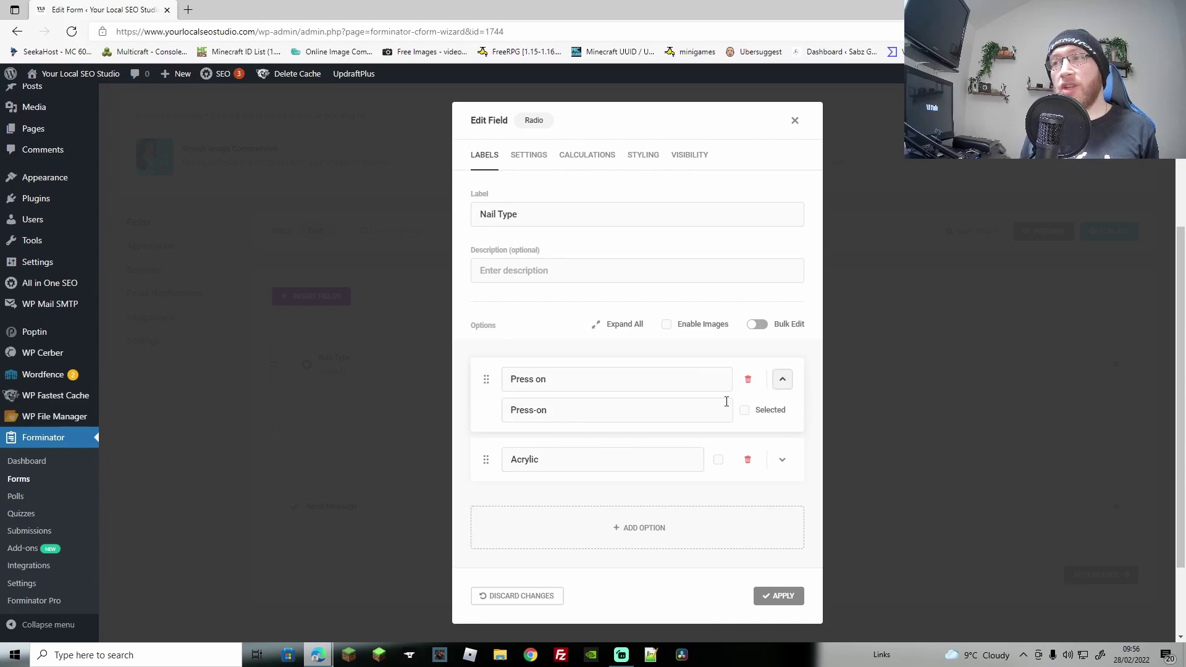
{"action": "left_click", "coordinate": [667, 326]}
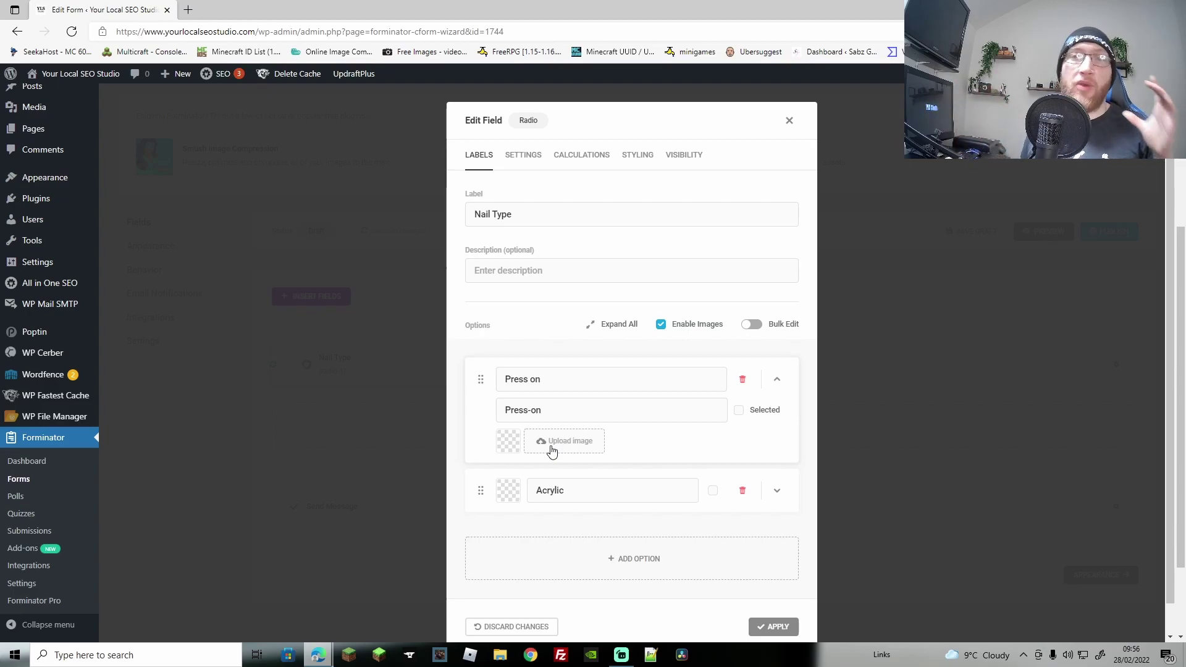
{"action": "left_click", "coordinate": [660, 324]}
{"action": "left_click", "coordinate": [790, 124]}
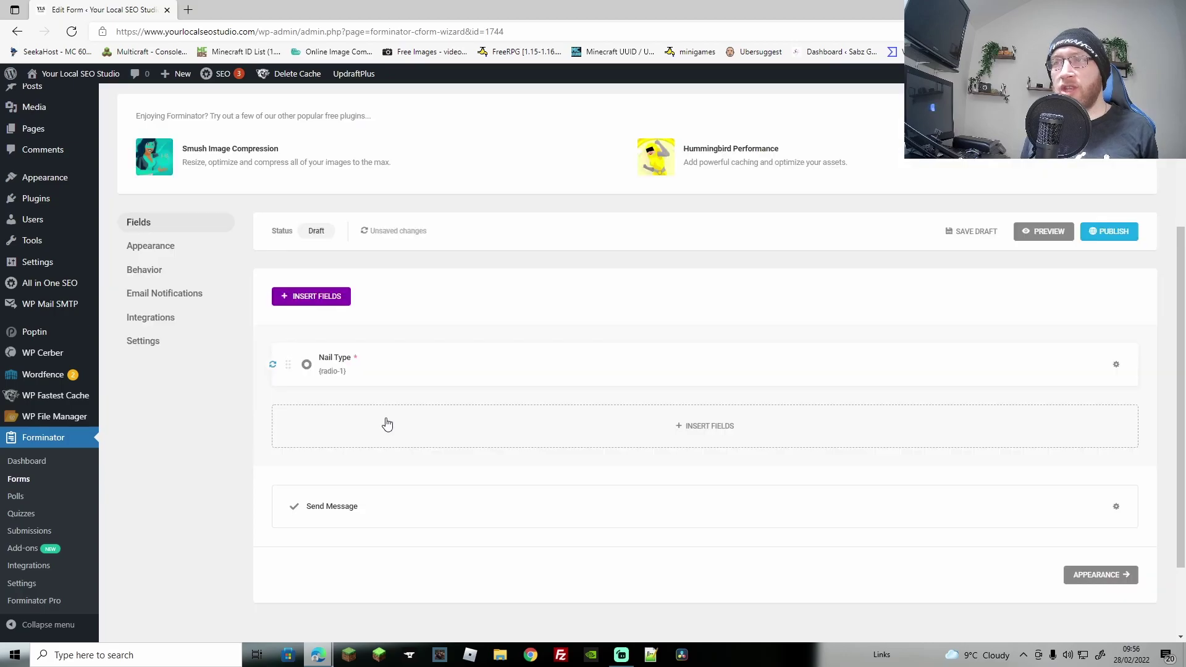
Insert a page break after the Nail Type field and preview the paginated form, choosing Press on and advancing to the second page
{"action": "left_click", "coordinate": [644, 434]}
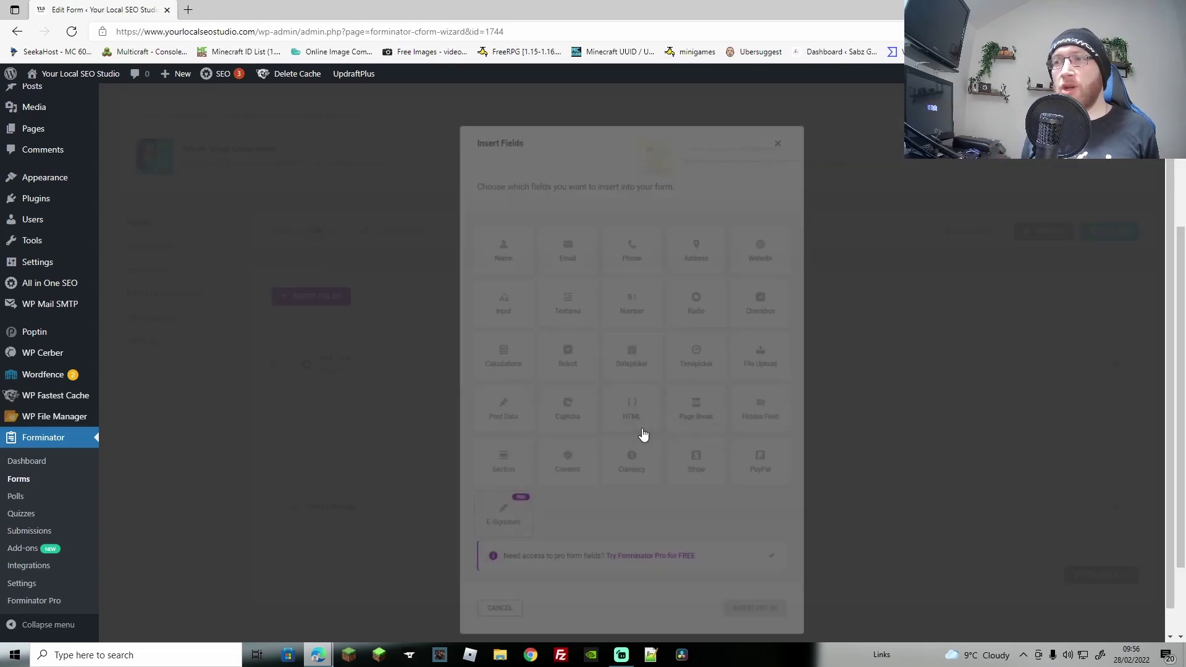
{"action": "double_click", "coordinate": [702, 403]}
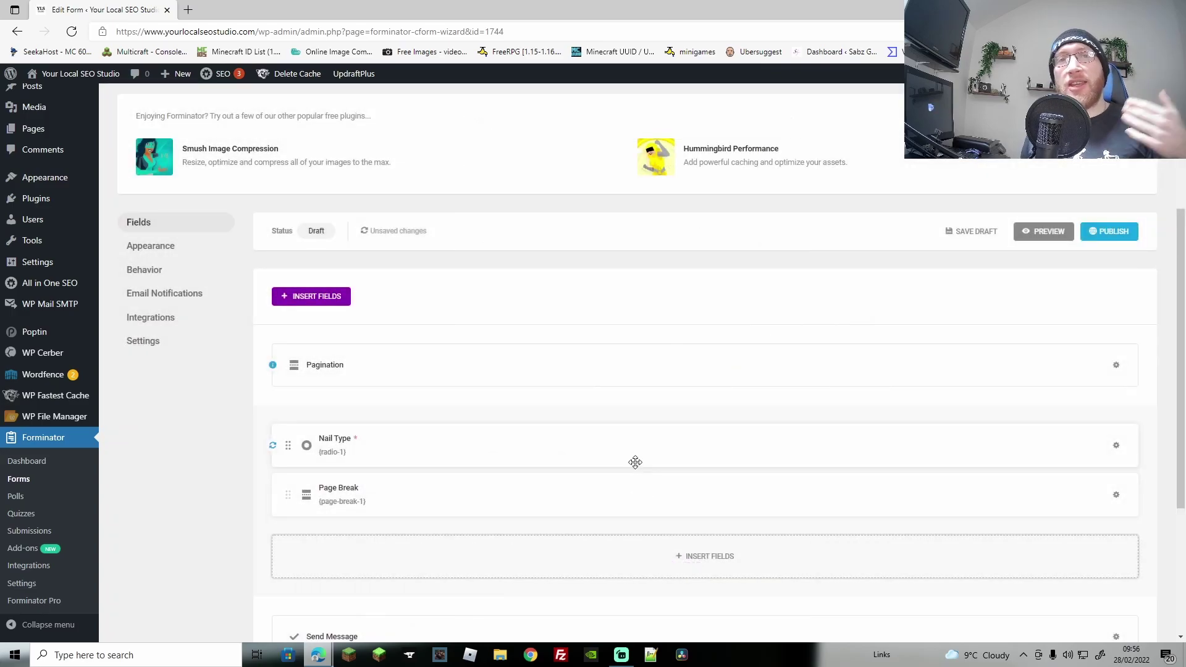
{"action": "left_click", "coordinate": [1031, 233]}
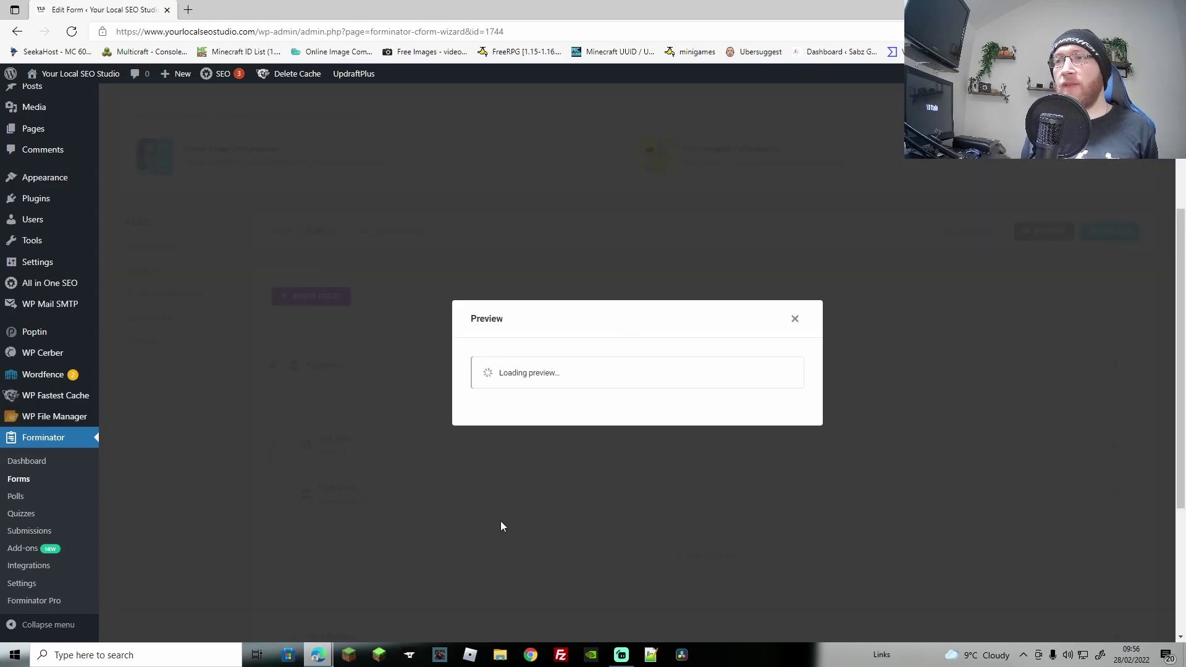
{"action": "left_click", "coordinate": [478, 385]}
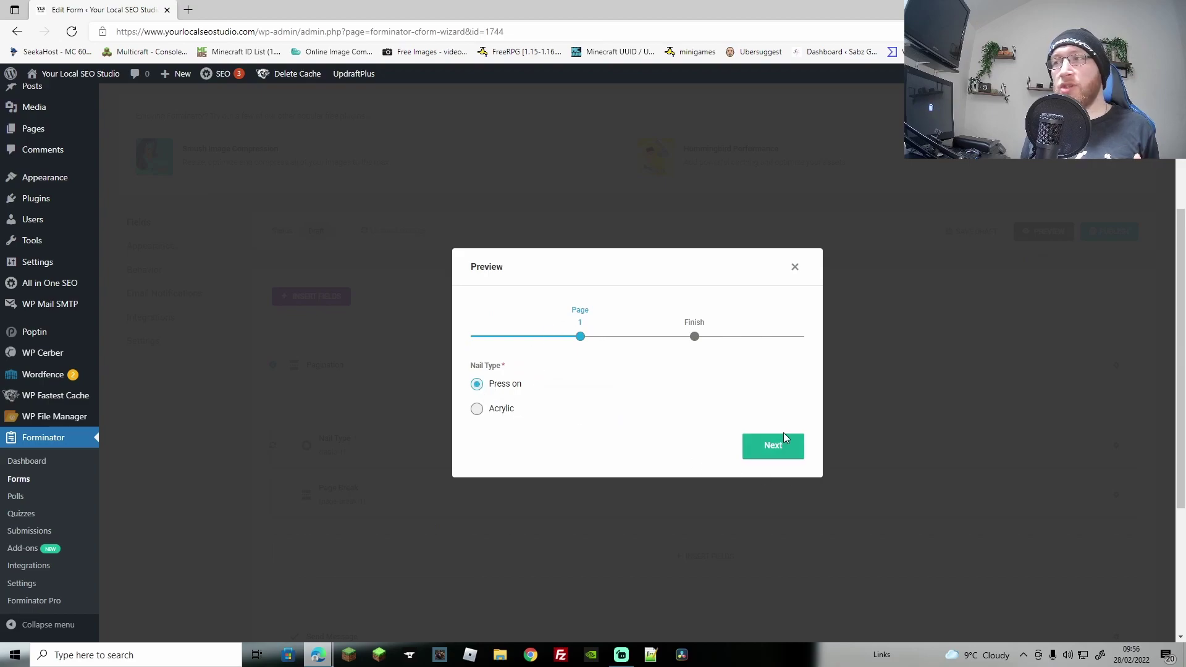
{"action": "left_click", "coordinate": [780, 454]}
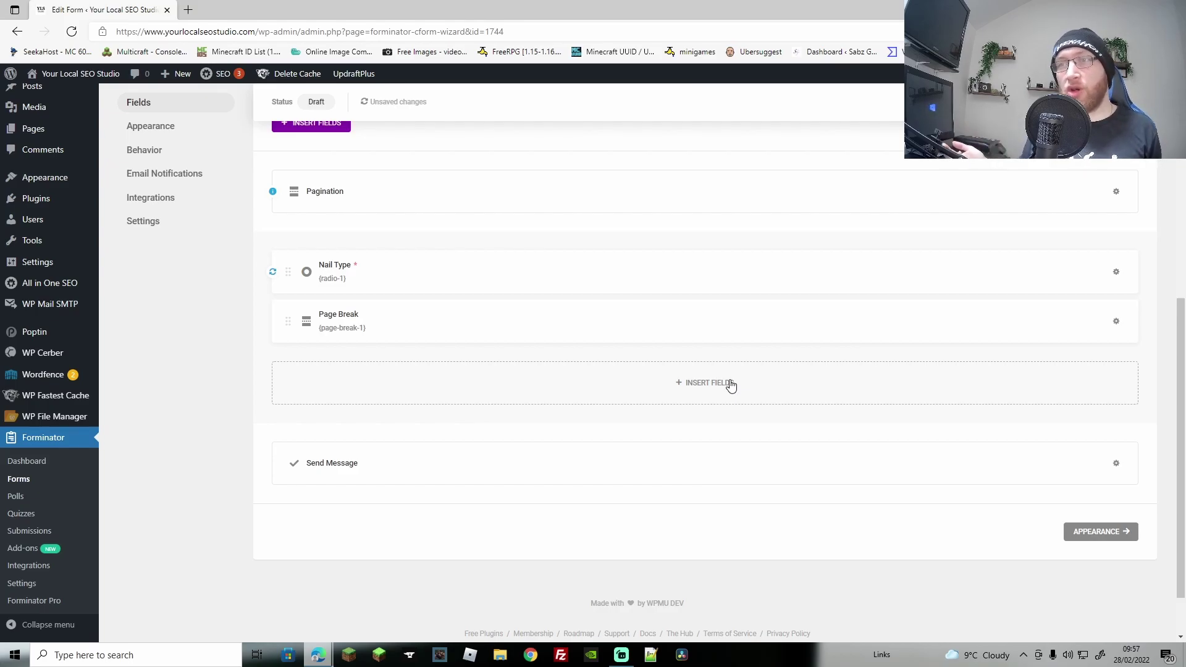
Insert a radio field after the page break, label it Nail Sets and name its options Full Set and Single Nail
{"action": "left_click", "coordinate": [731, 384]}
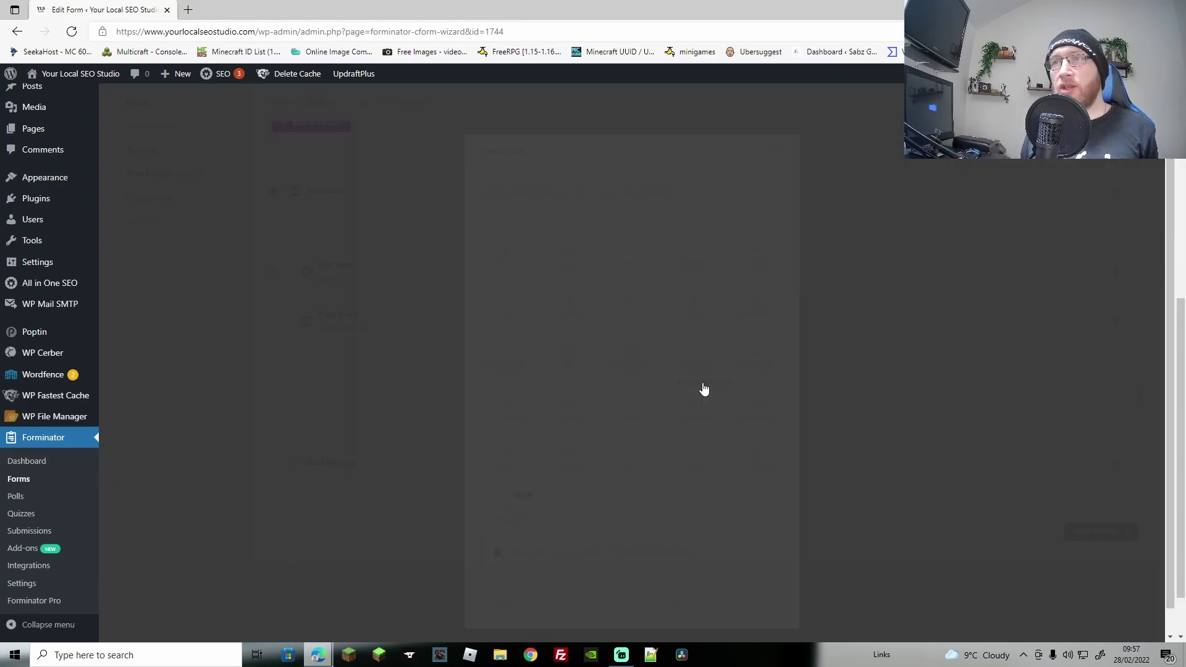
{"action": "left_click", "coordinate": [700, 304]}
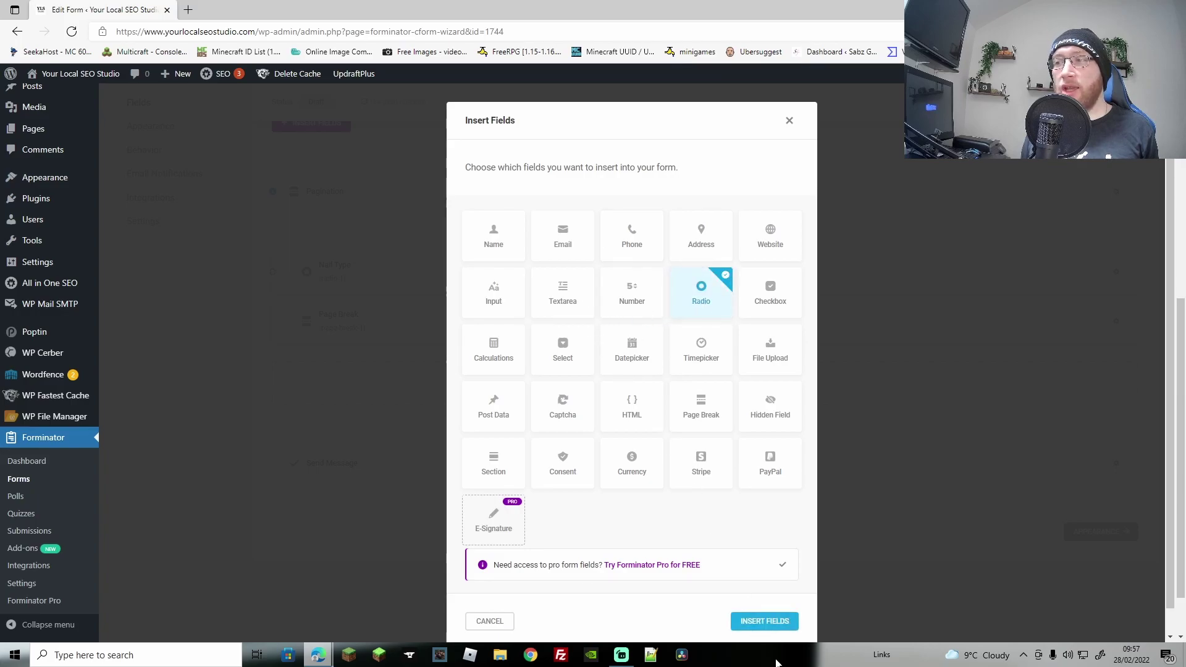
{"action": "left_click", "coordinate": [765, 621]}
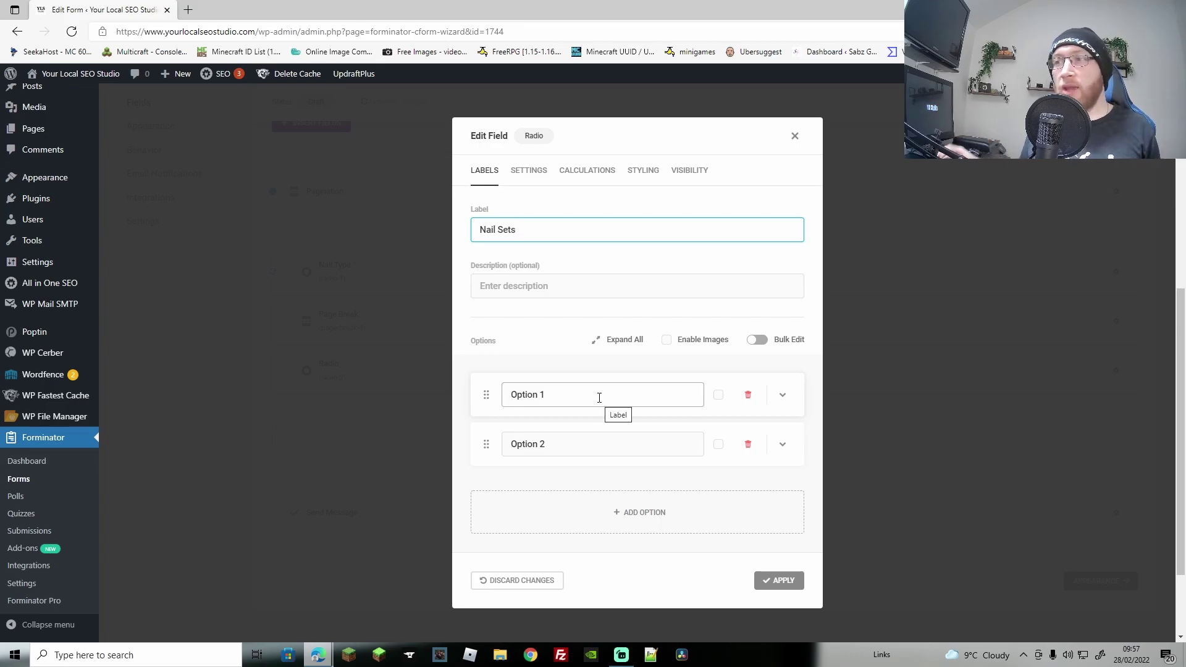
{"action": "triple_click", "coordinate": [564, 393]}
{"action": "type", "text": "Full Set"}
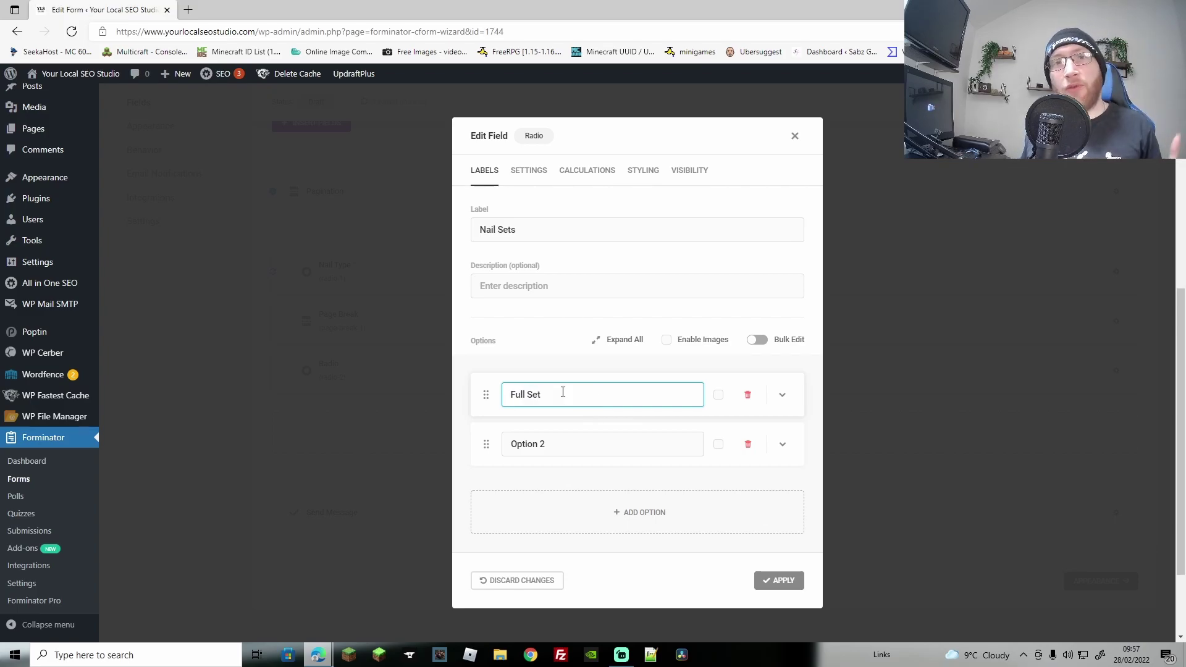
{"action": "triple_click", "coordinate": [568, 445]}
{"action": "type", "text": "Single Nail."}
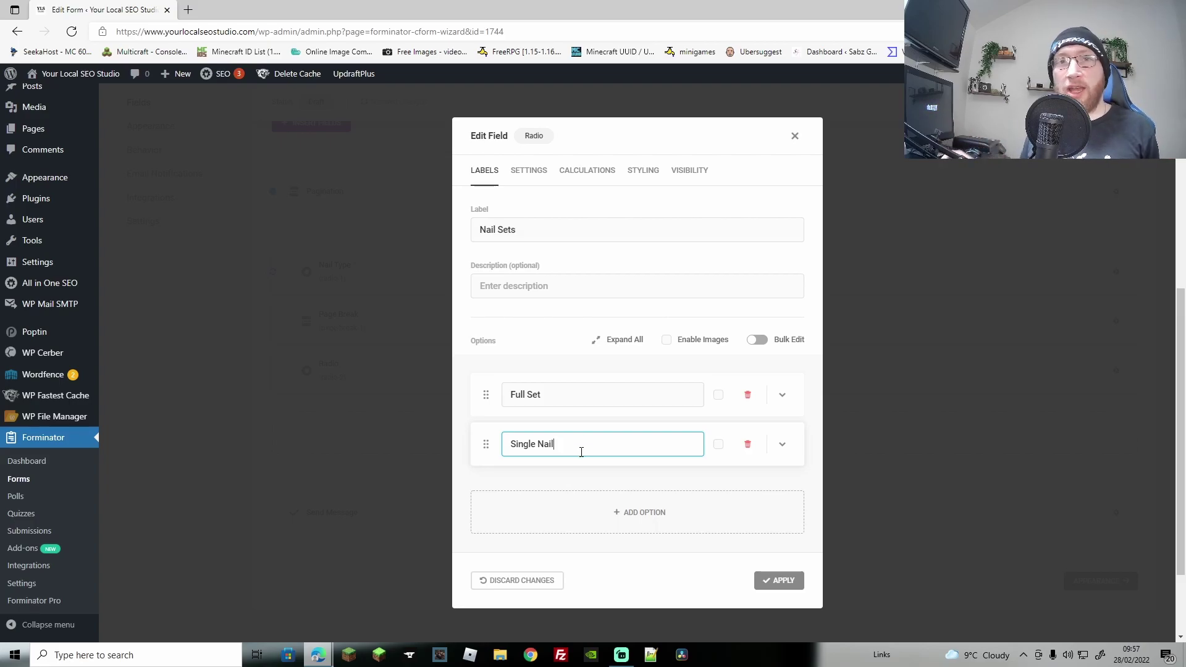
Make Nail Sets required, enable calculations with 25 for Full Set and 3 for Single Nail, and apply the field settings
{"action": "left_click", "coordinate": [529, 170]}
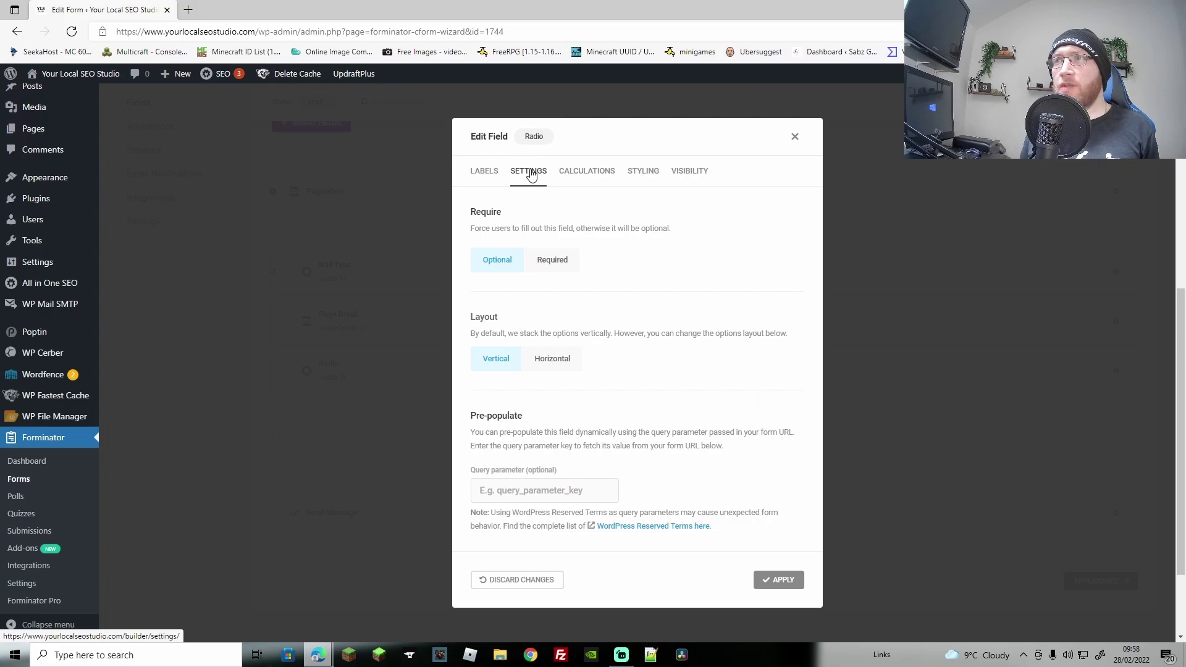
{"action": "left_click", "coordinate": [551, 262]}
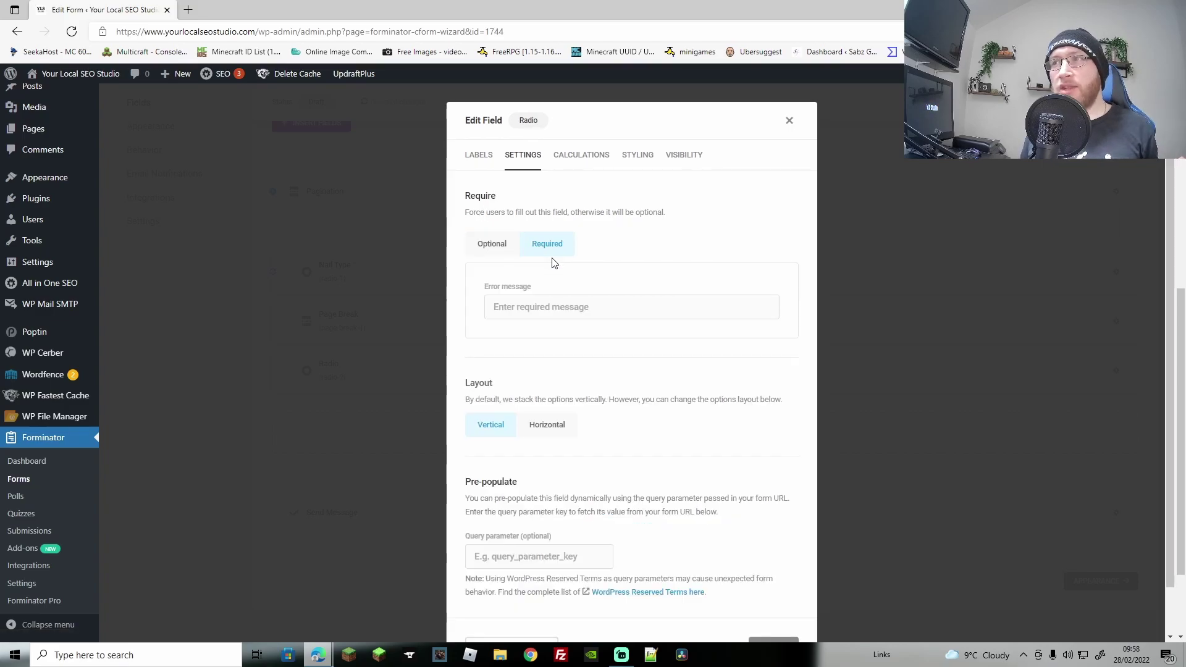
{"action": "left_click", "coordinate": [569, 157]}
{"action": "left_click", "coordinate": [495, 384]}
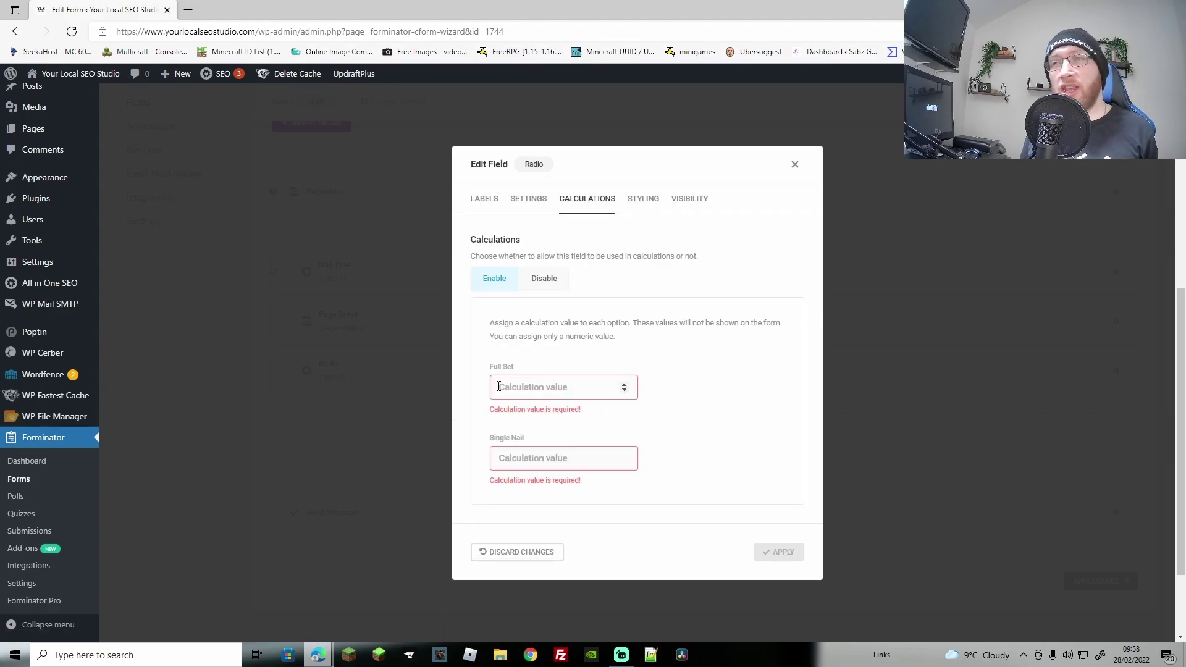
{"action": "left_click", "coordinate": [524, 383]}
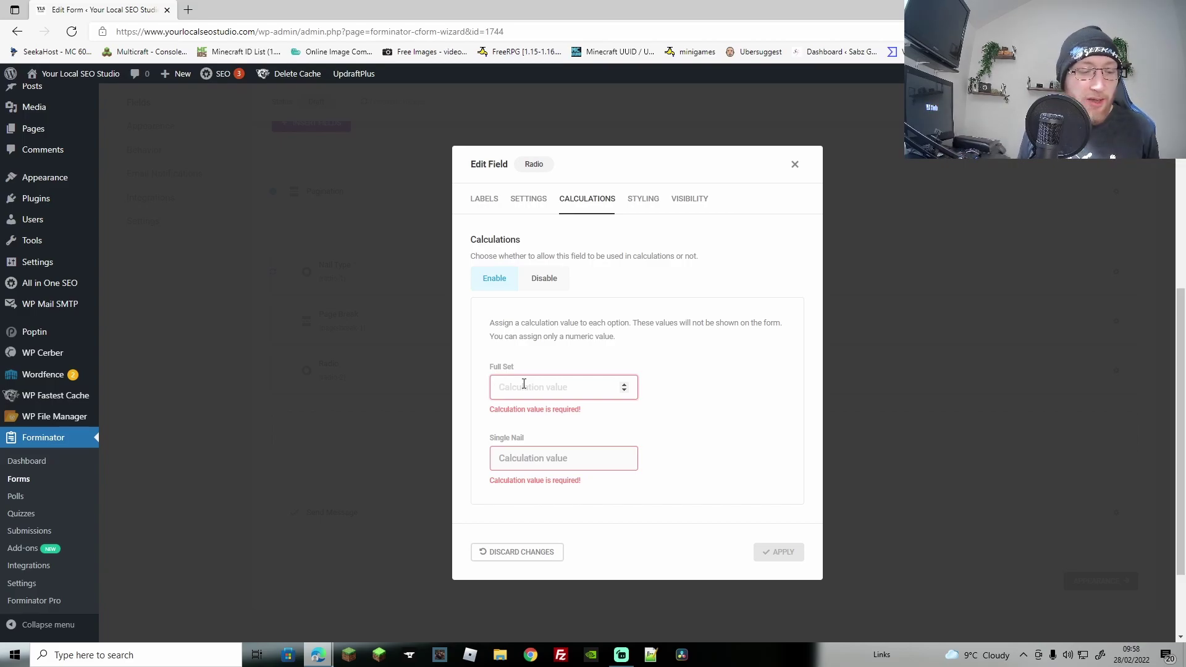
{"action": "type", "text": "25"}
{"action": "left_click", "coordinate": [532, 447]}
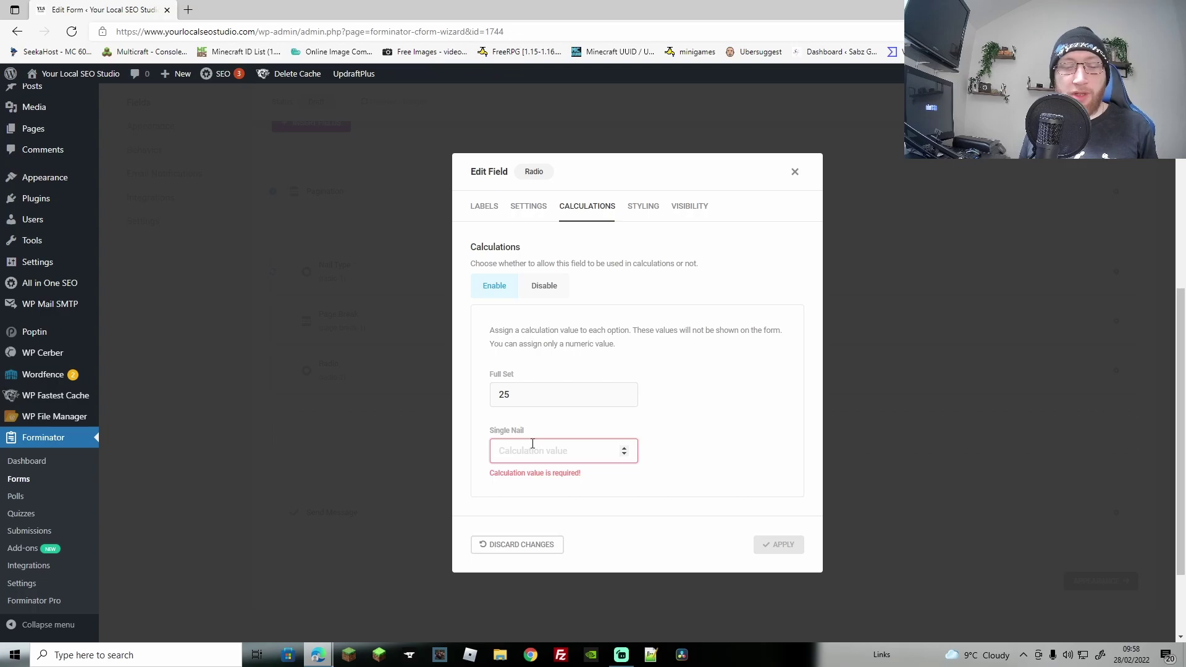
{"action": "type", "text": "3"}
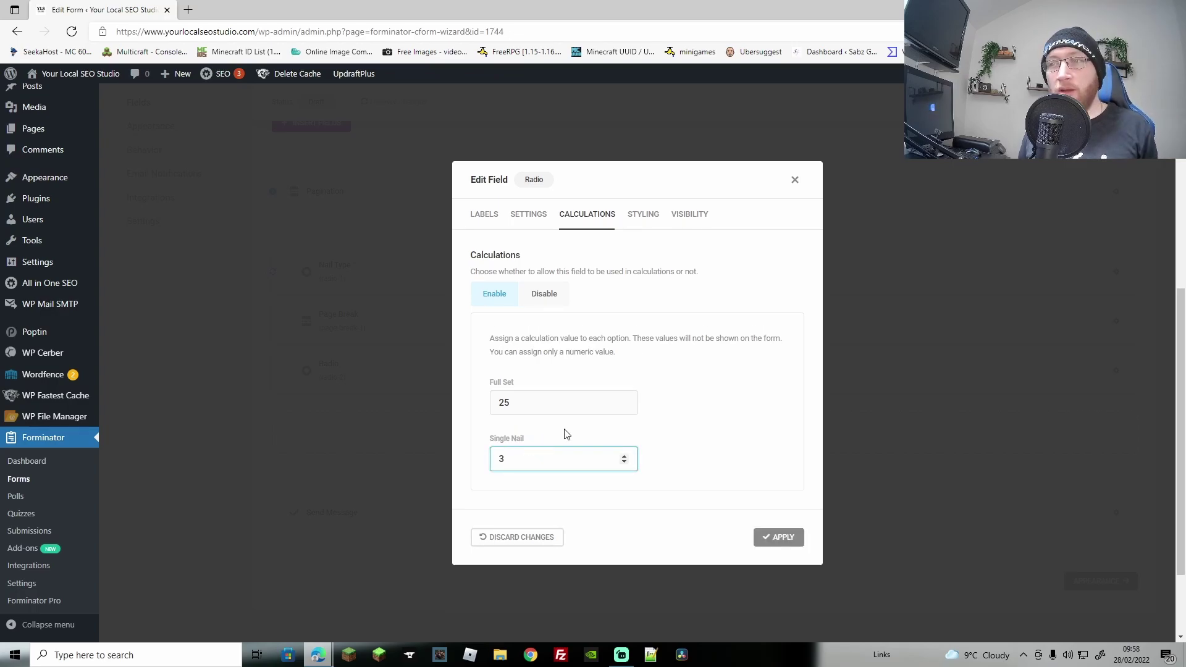
{"action": "left_click", "coordinate": [695, 451]}
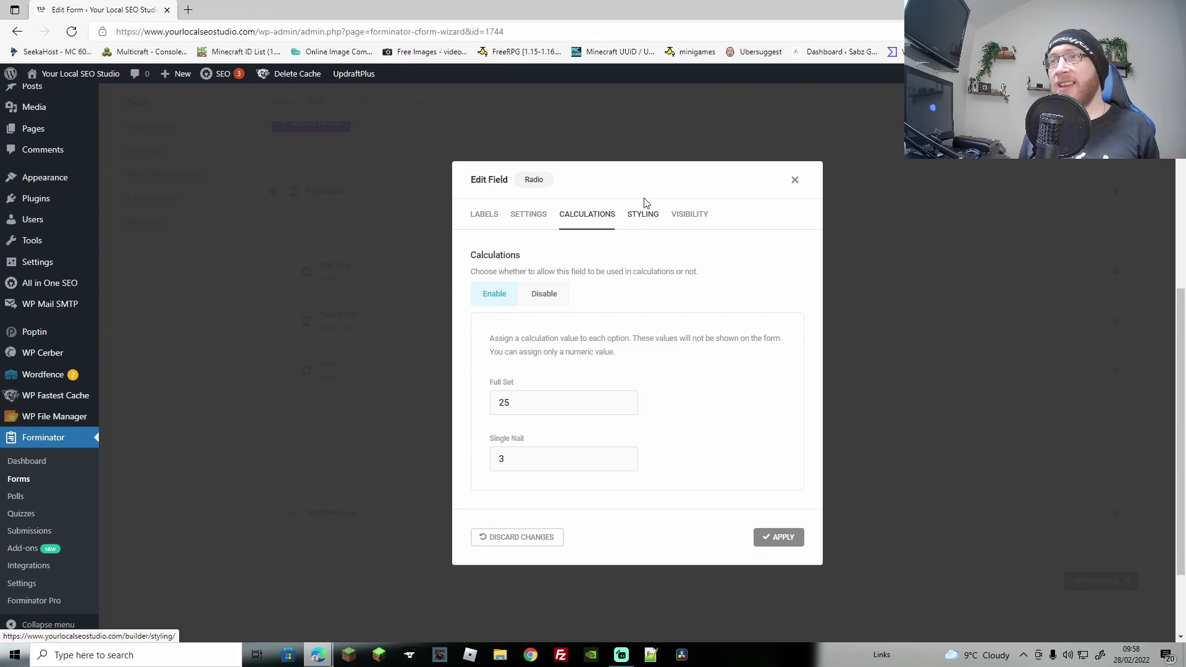
{"action": "left_click", "coordinate": [778, 537]}
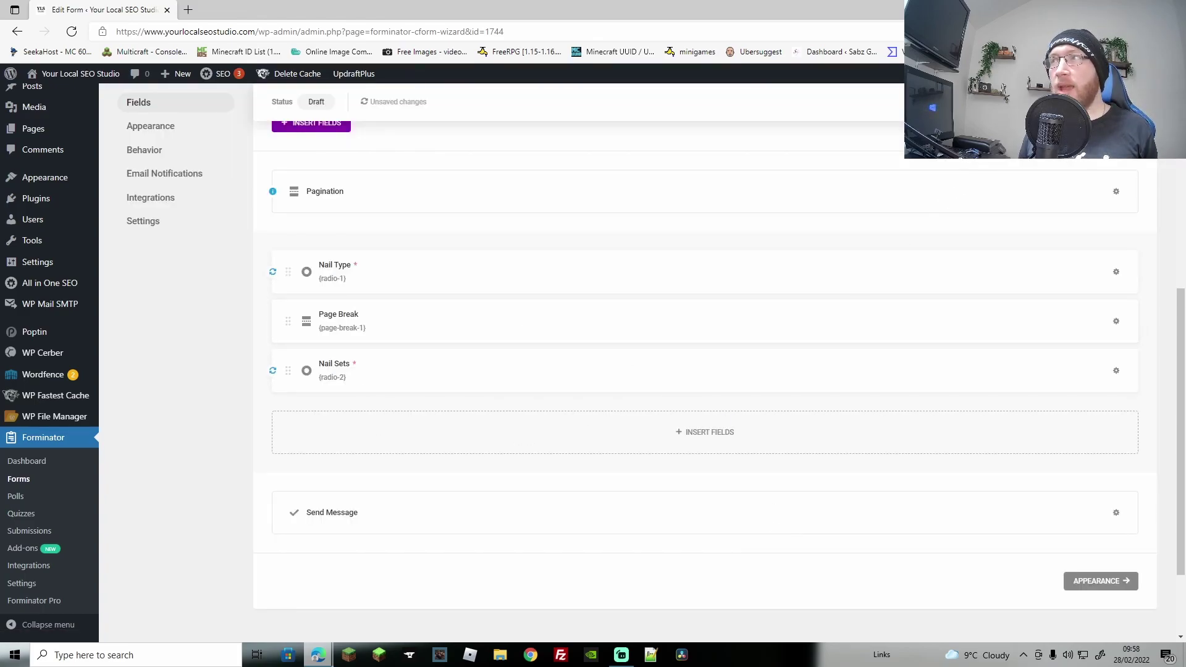
Preview the form, choose Press on, advance to the Nail Sets page and close the preview
{"action": "left_click", "coordinate": [989, 102]}
{"action": "left_click", "coordinate": [477, 384]}
{"action": "left_click", "coordinate": [776, 447]}
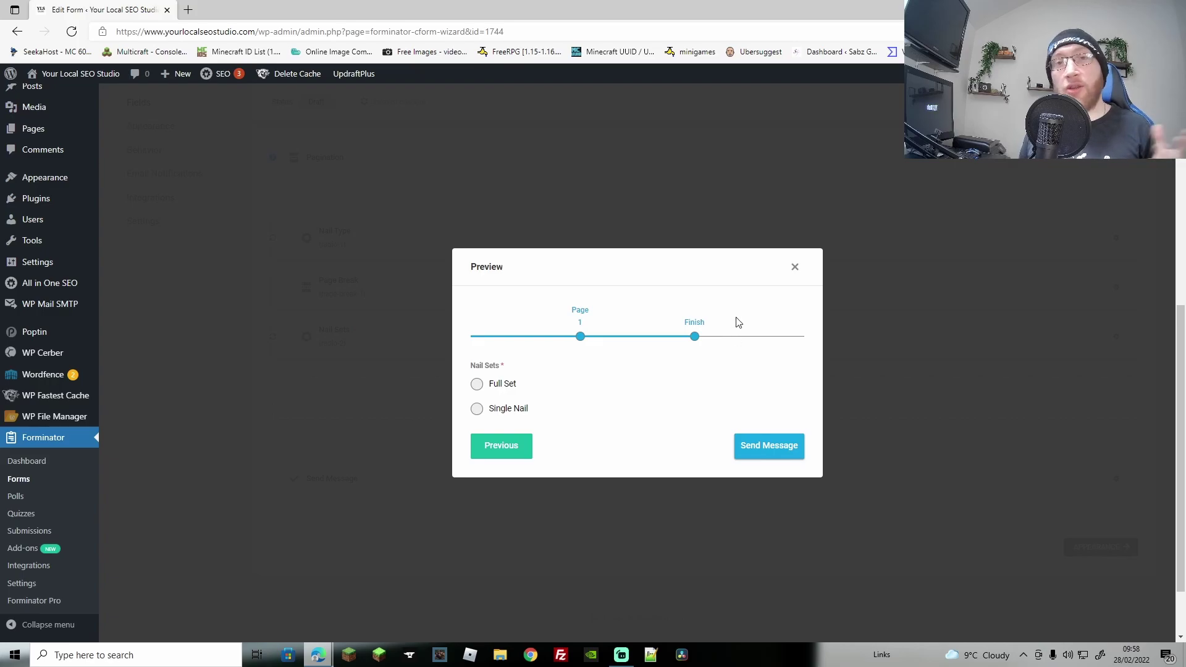
{"action": "key", "text": "Escape"}
Insert a second page break after the Nail Sets field
{"action": "left_click", "coordinate": [641, 408]}
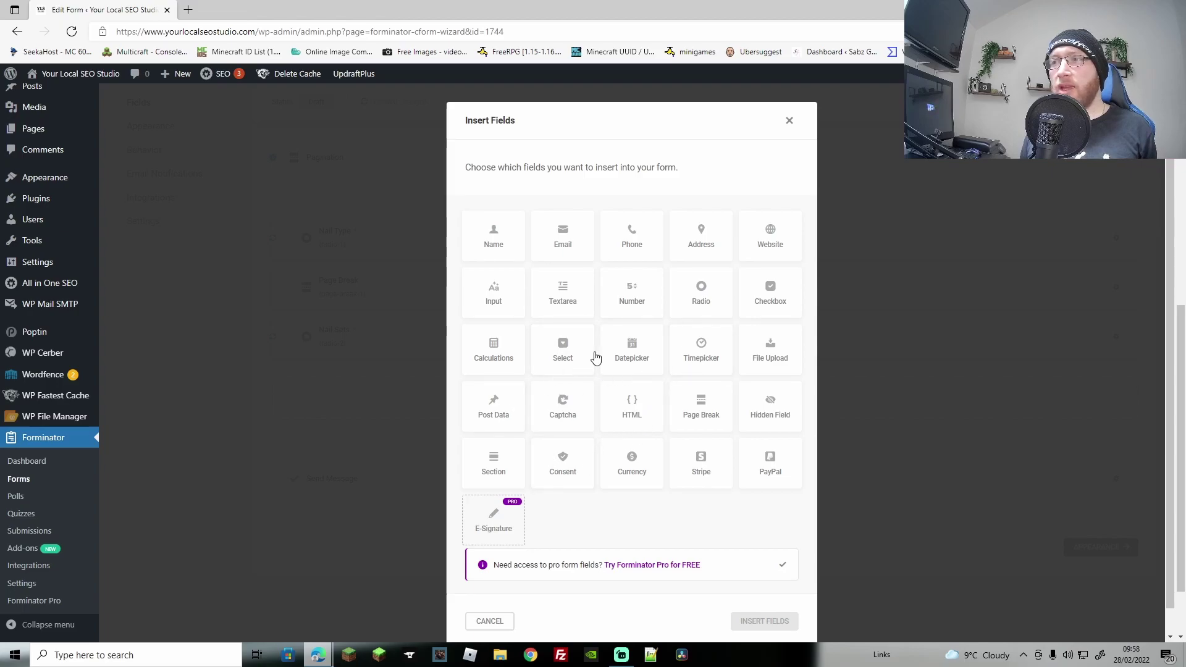
{"action": "left_click", "coordinate": [698, 405]}
{"action": "left_click", "coordinate": [751, 620]}
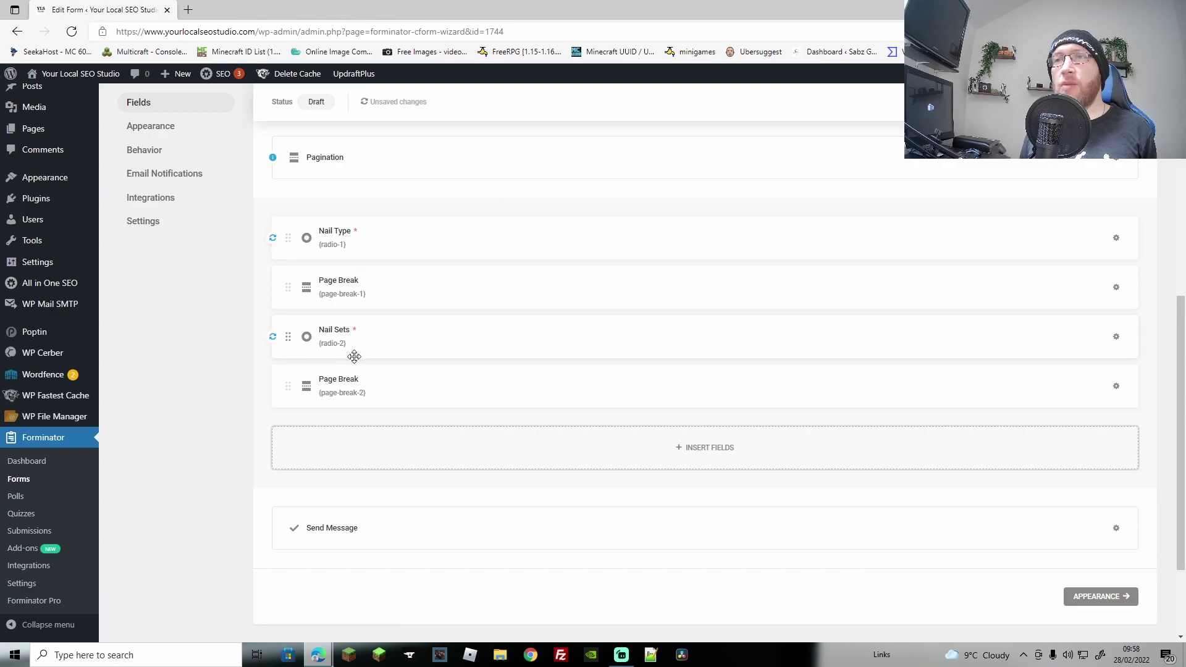
Insert a checkbox field after the second page break and label it Added Extras
{"action": "left_click", "coordinate": [707, 454]}
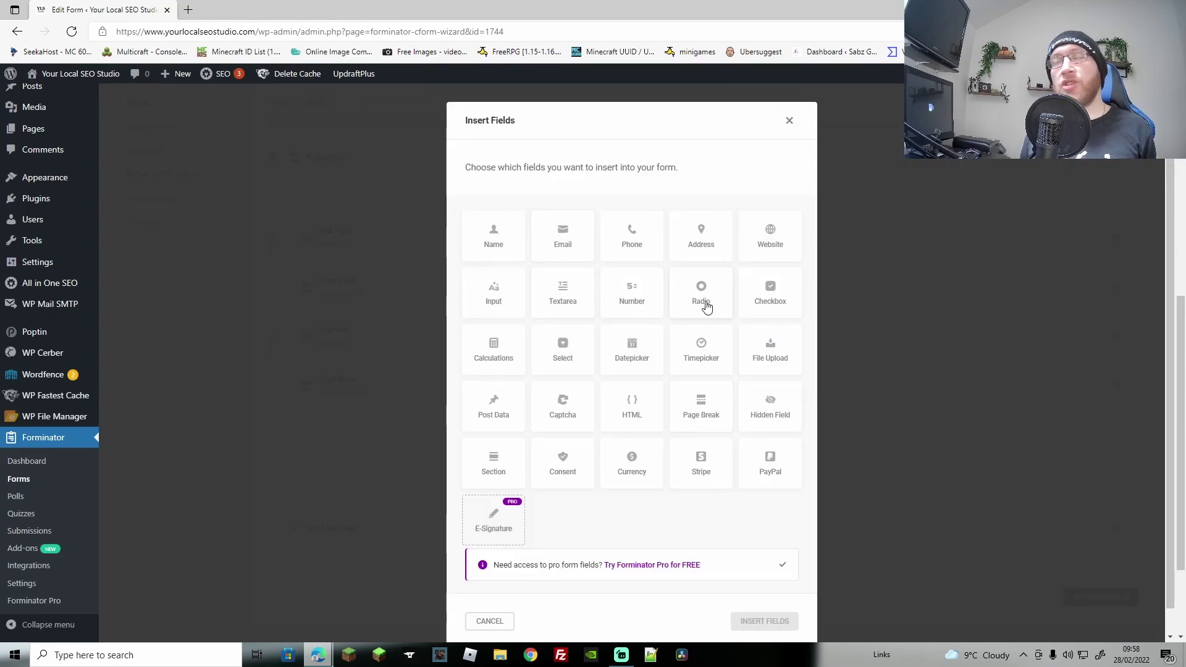
{"action": "left_click", "coordinate": [768, 298]}
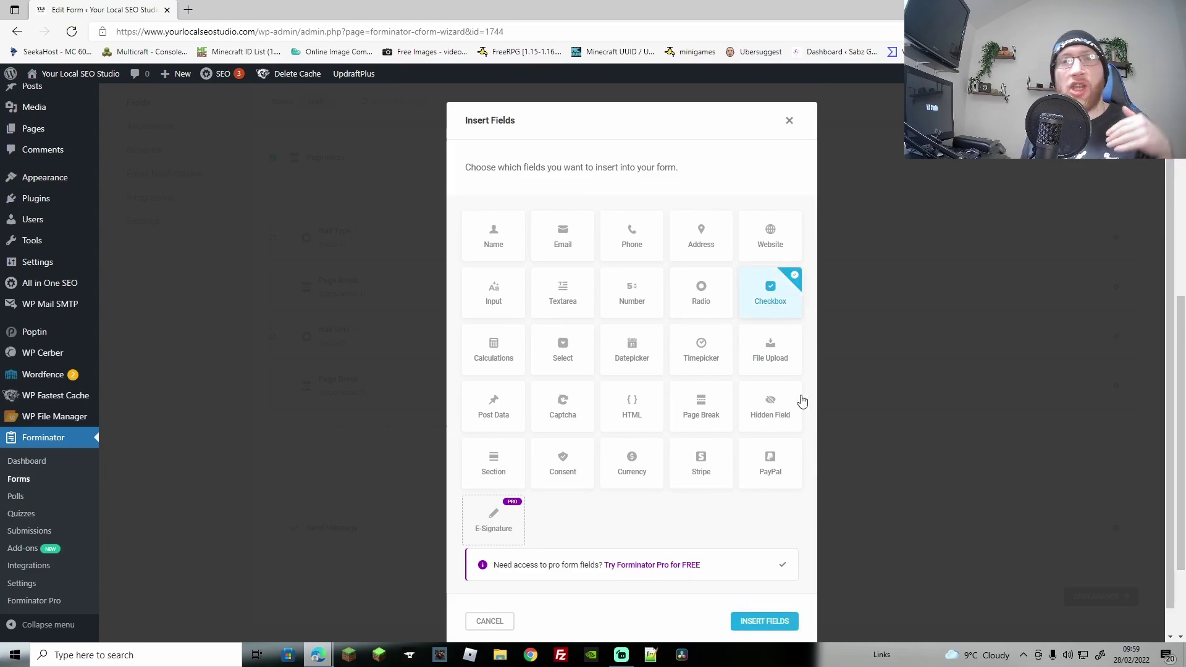
{"action": "left_click", "coordinate": [763, 628]}
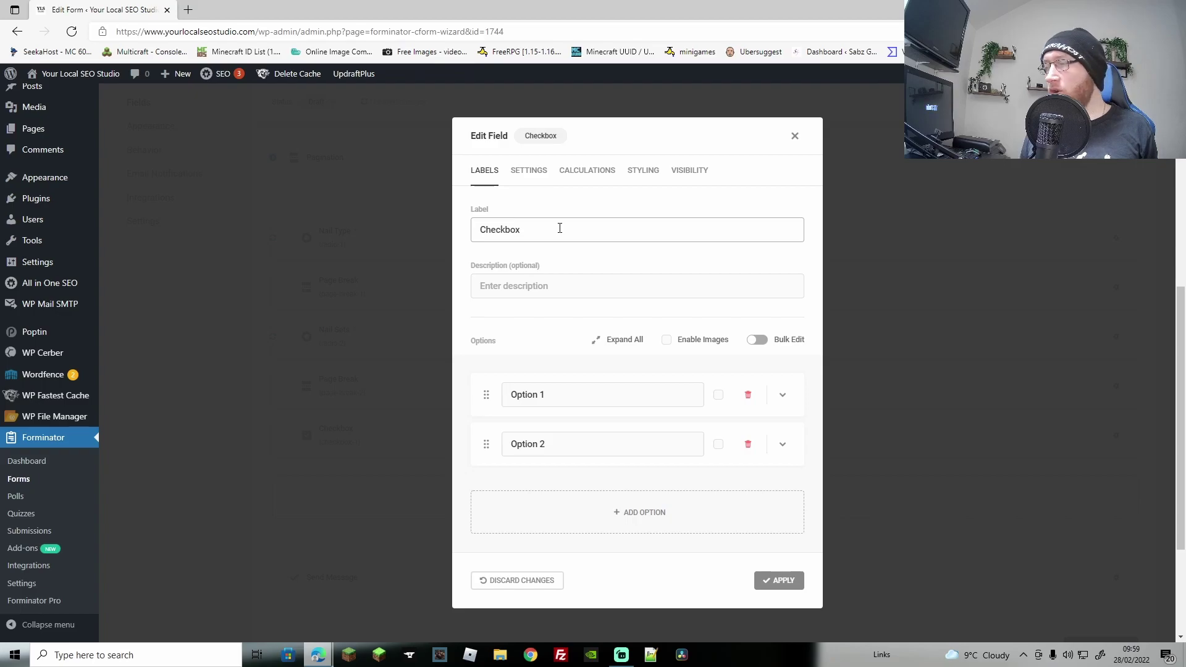
{"action": "triple_click", "coordinate": [560, 228]}
{"action": "type", "text": "Added Extras"}
Name the Added Extras options Diamond and 2 Tone, and add a third option named Sparkles
{"action": "triple_click", "coordinate": [619, 400]}
{"action": "type", "text": "Diamond"}
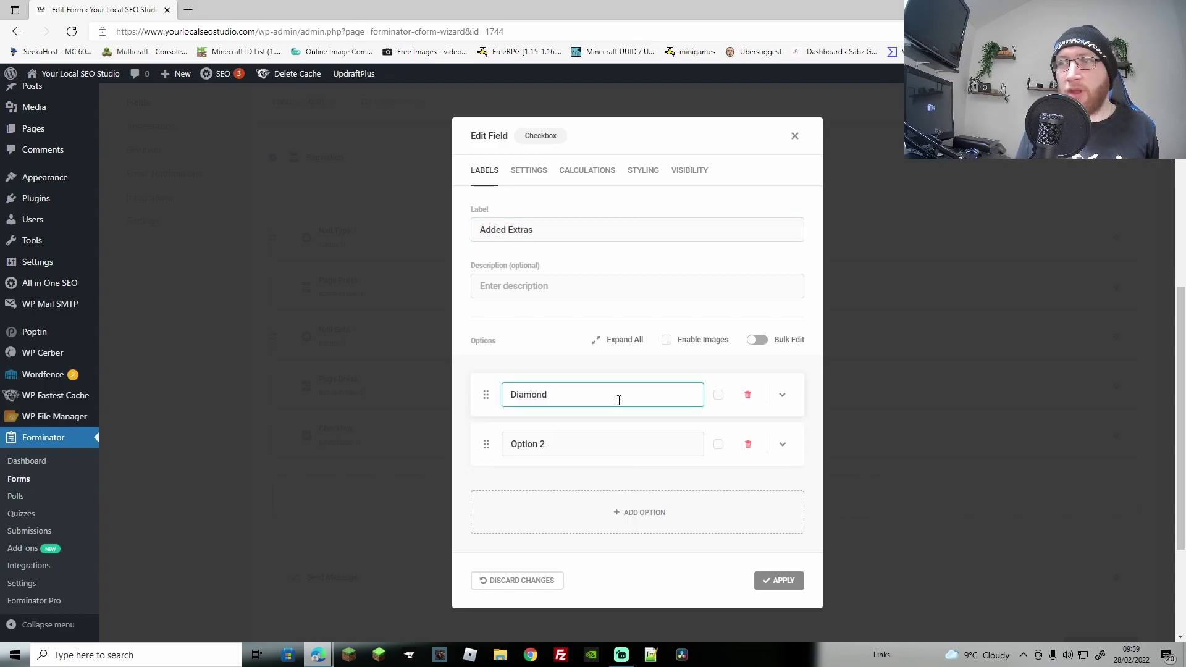
{"action": "triple_click", "coordinate": [581, 450]}
{"action": "type", "text": "2 Tone"}
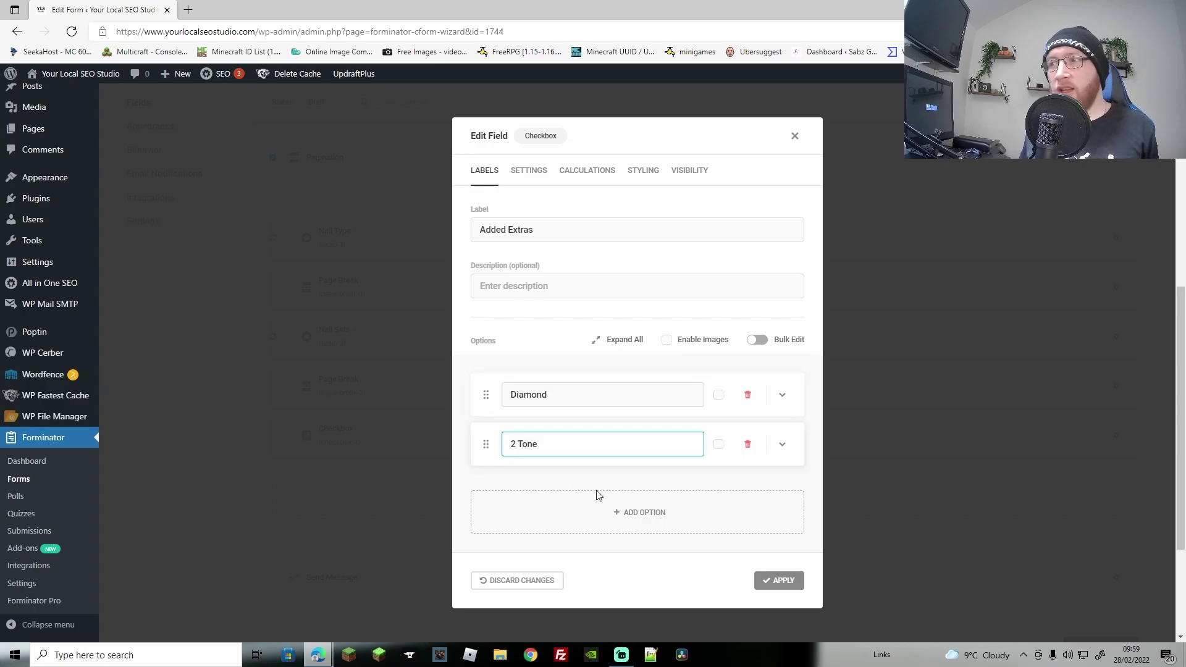
{"action": "left_click", "coordinate": [631, 517]}
{"action": "left_click", "coordinate": [583, 479]}
{"action": "type", "text": "Sparkles"}
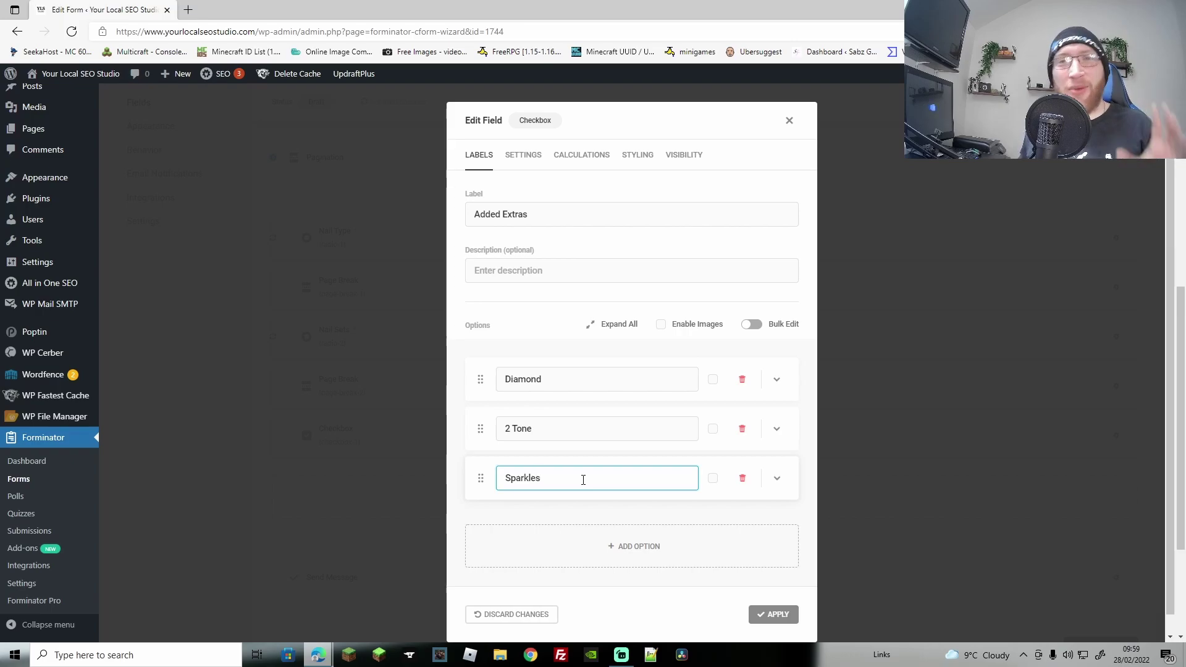
Enable calculations for Added Extras, assign 3 to Diamond, 2 to 2 Tone and 4 to Sparkles, and apply the field settings
{"action": "left_click", "coordinate": [522, 157]}
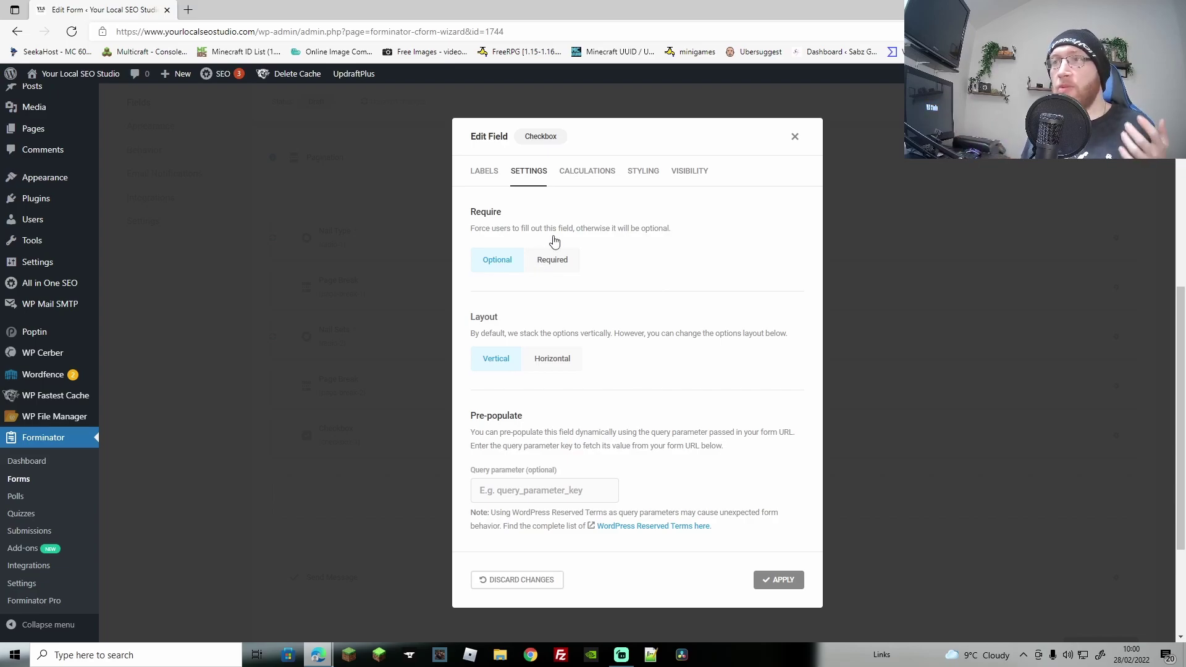
{"action": "left_click", "coordinate": [578, 177]}
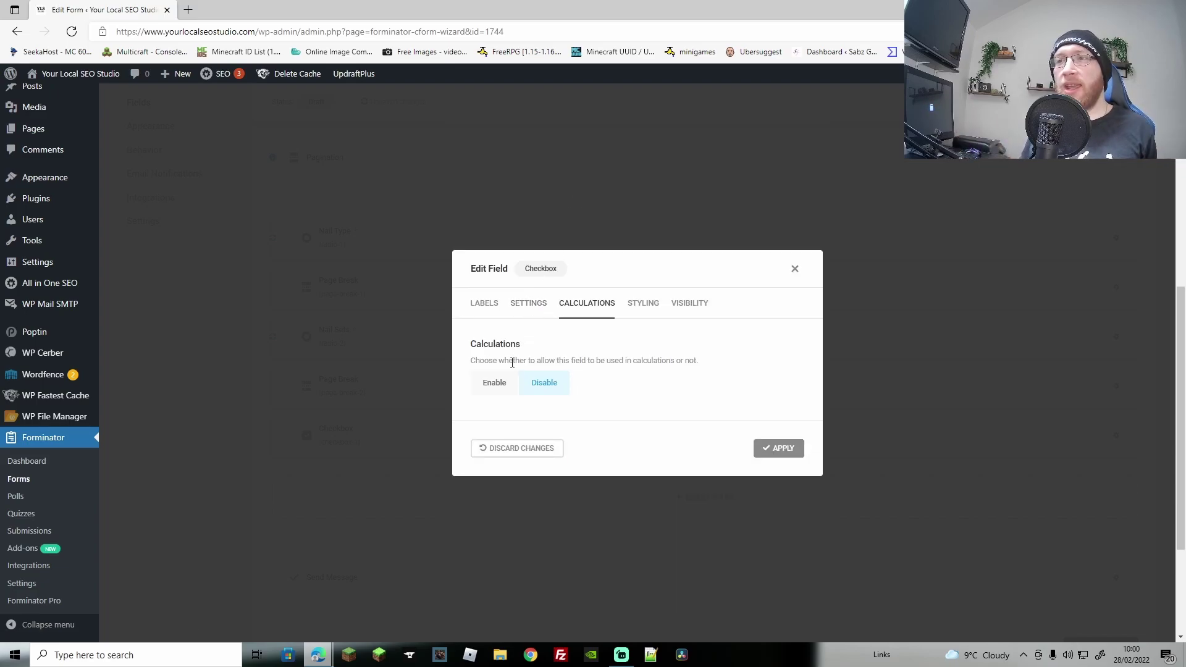
{"action": "left_click", "coordinate": [495, 385]}
{"action": "left_click", "coordinate": [525, 343]}
{"action": "type", "text": "3"}
{"action": "left_click", "coordinate": [524, 421]}
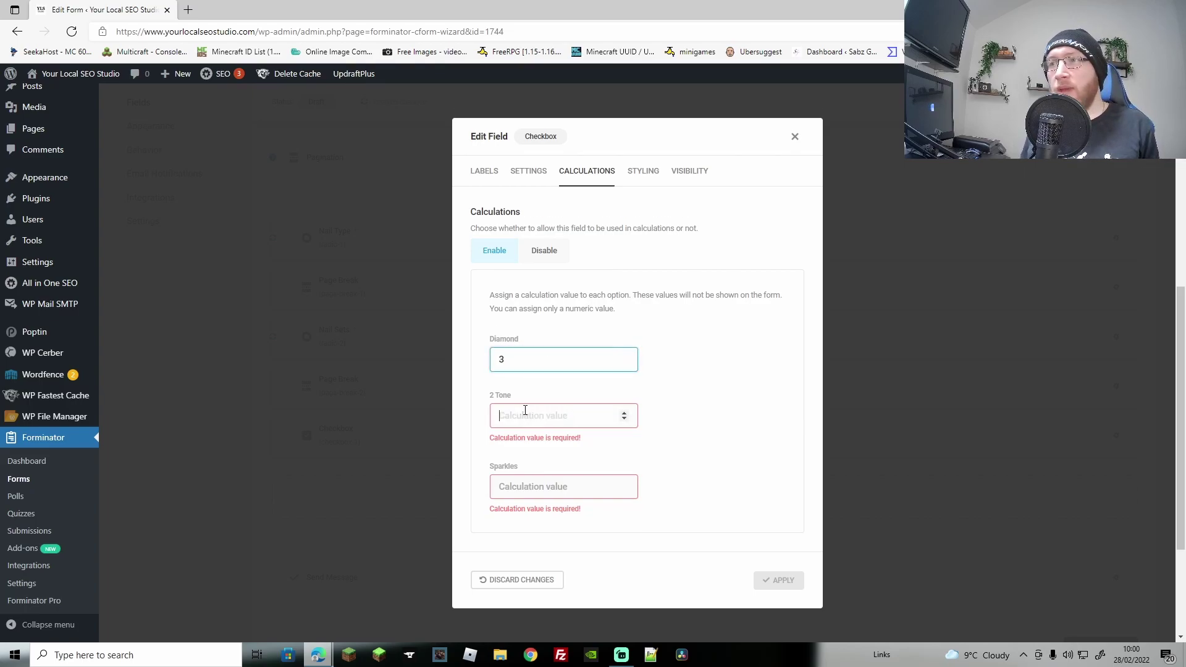
{"action": "type", "text": "2"}
{"action": "left_click", "coordinate": [524, 482]}
{"action": "type", "text": "4"}
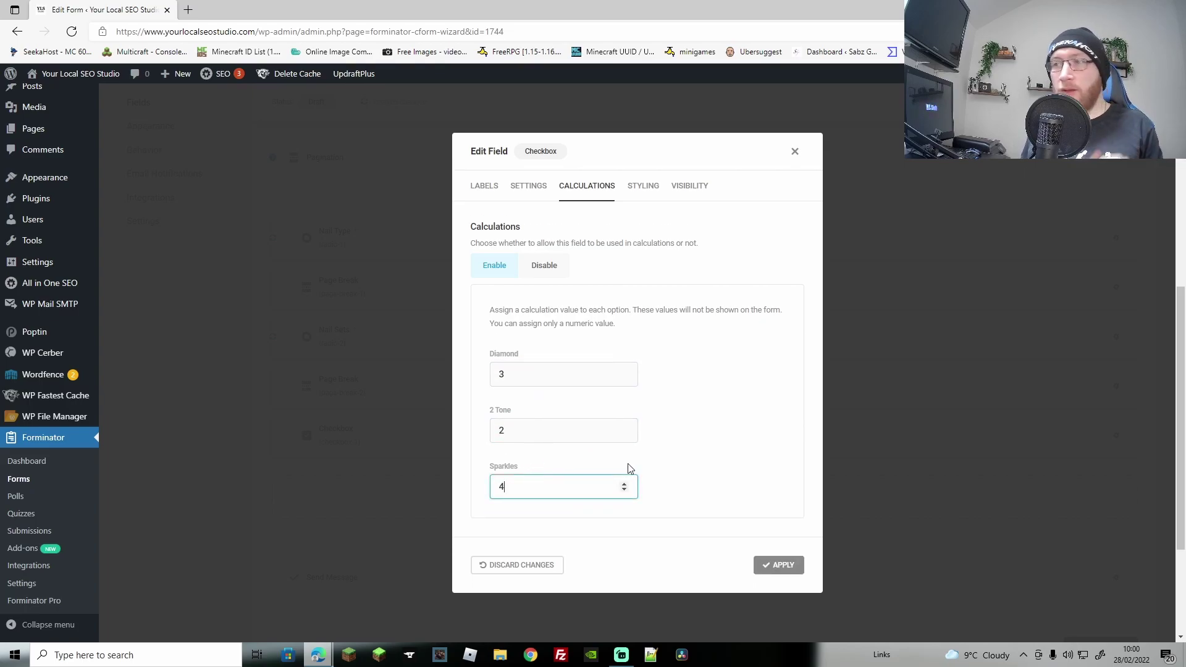
{"action": "left_click", "coordinate": [781, 567]}
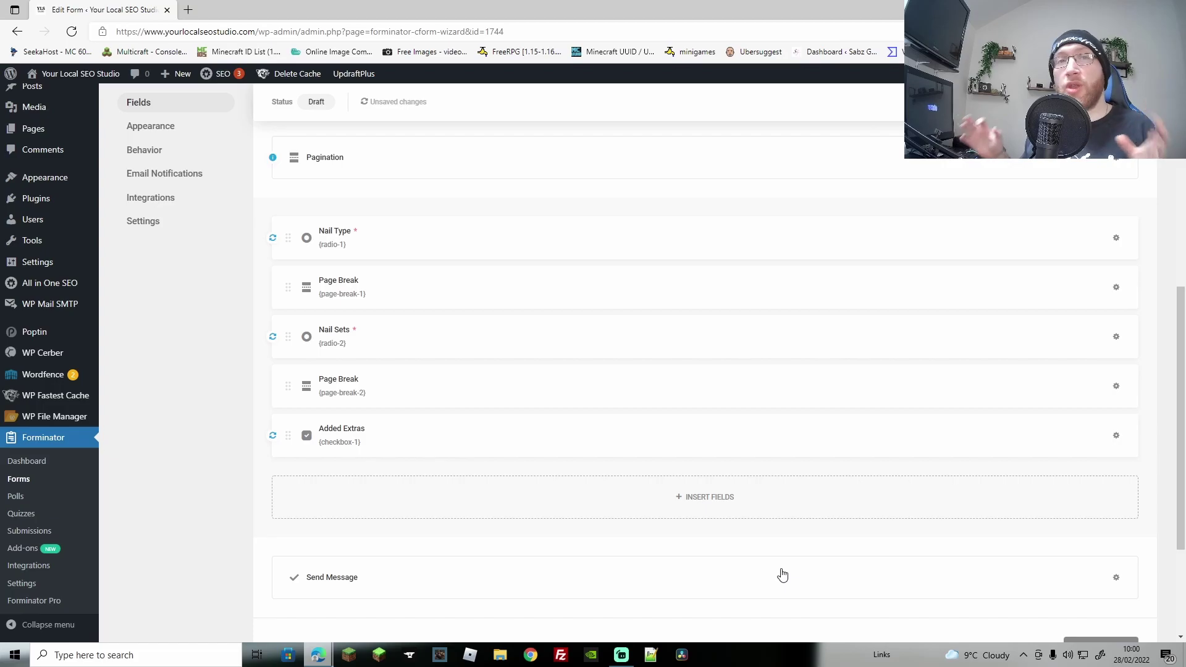
Insert a checkbox field labelled Finger Choice below Added Extras and name its first two options Thumb and Pinkie
{"action": "left_click", "coordinate": [708, 511]}
{"action": "left_click", "coordinate": [769, 307]}
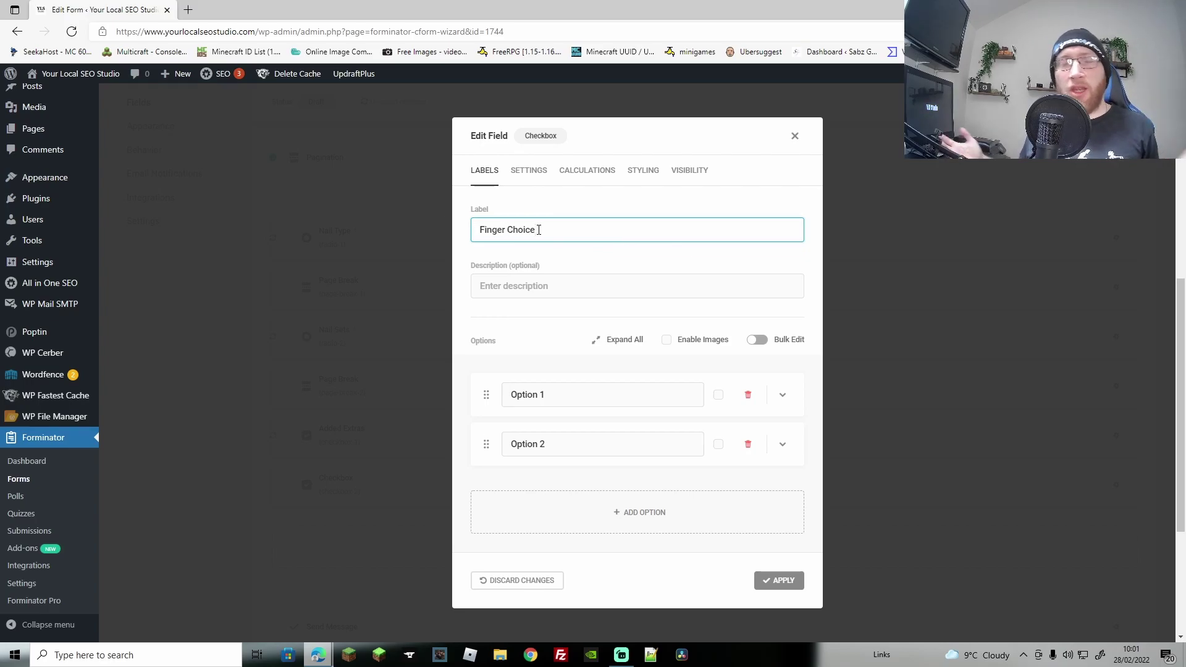
{"action": "left_click", "coordinate": [577, 398]}
{"action": "triple_click", "coordinate": [578, 399]}
{"action": "type", "text": "Thumb"}
{"action": "left_click", "coordinate": [586, 441]}
{"action": "triple_click", "coordinate": [584, 441]}
{"action": "type", "text": "Pinkie"}
Add a third option named Index to the Finger Choice field
{"action": "key", "text": "Return"}
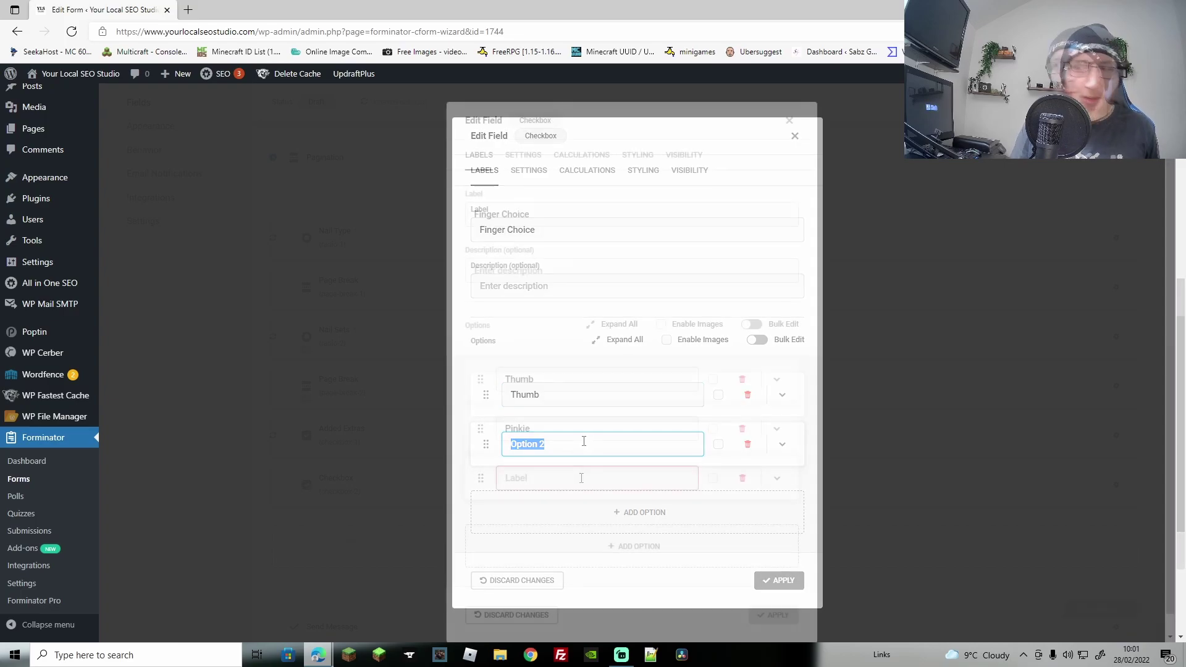
{"action": "type", "text": "INdex"}
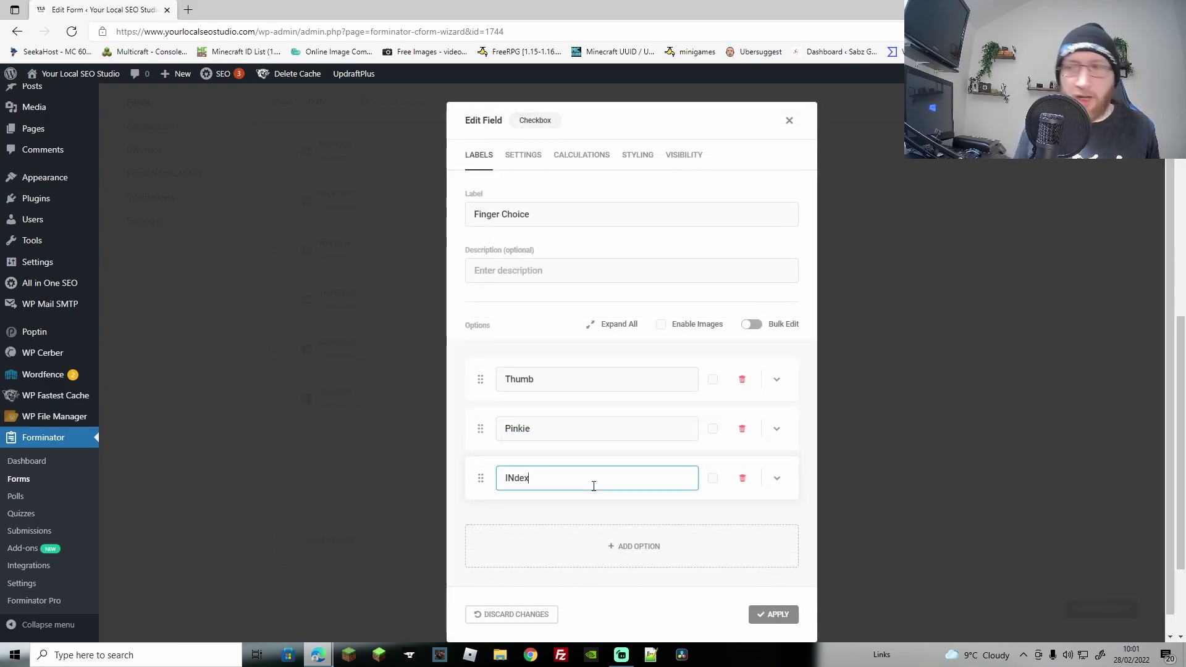
{"action": "right_click", "coordinate": [507, 478]}
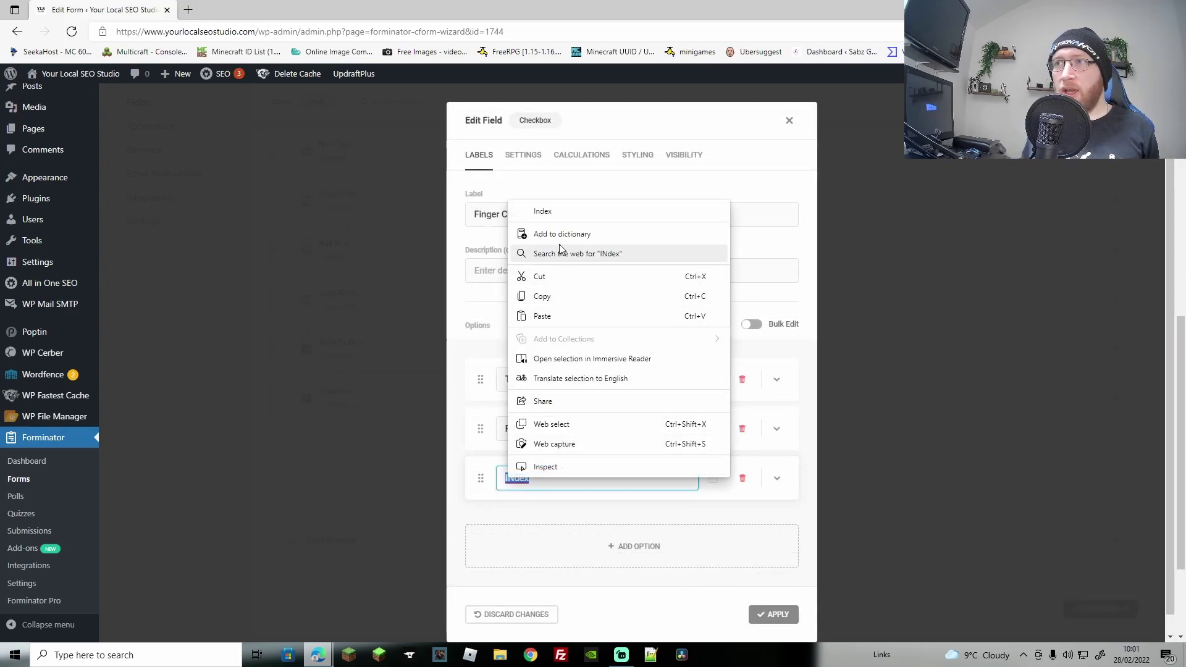
{"action": "left_click", "coordinate": [563, 211]}
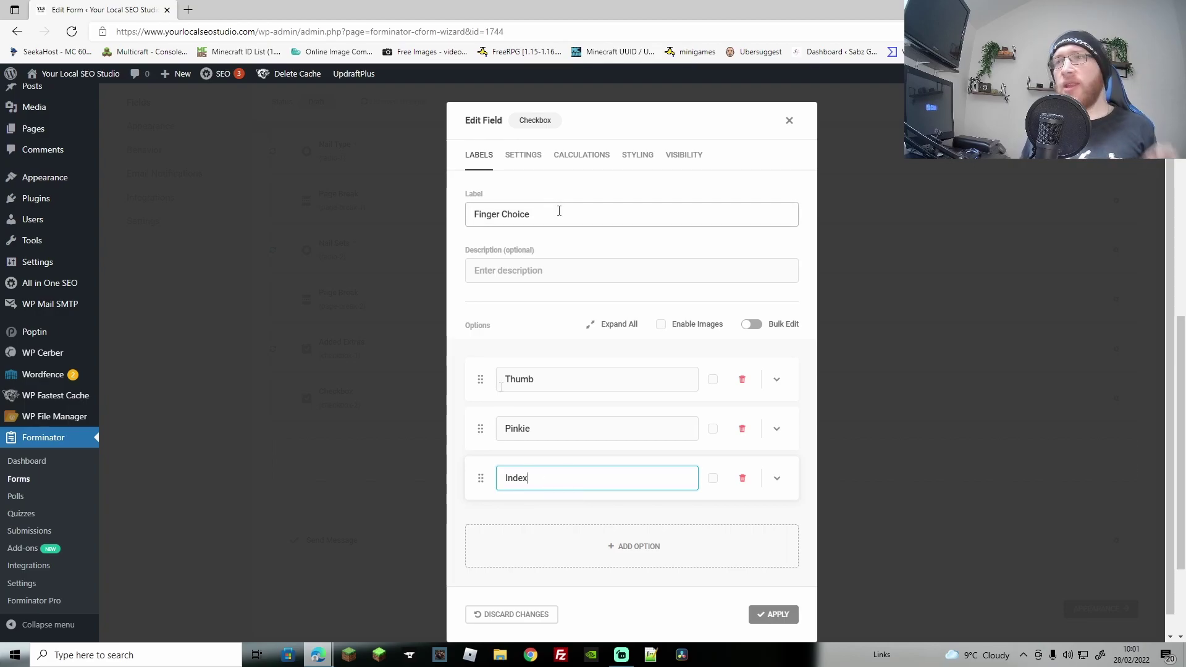
Make Finger Choice required, then enable its calculations with a value of 10 each for Thumb, Pinkie and Index
{"action": "left_click", "coordinate": [524, 156]}
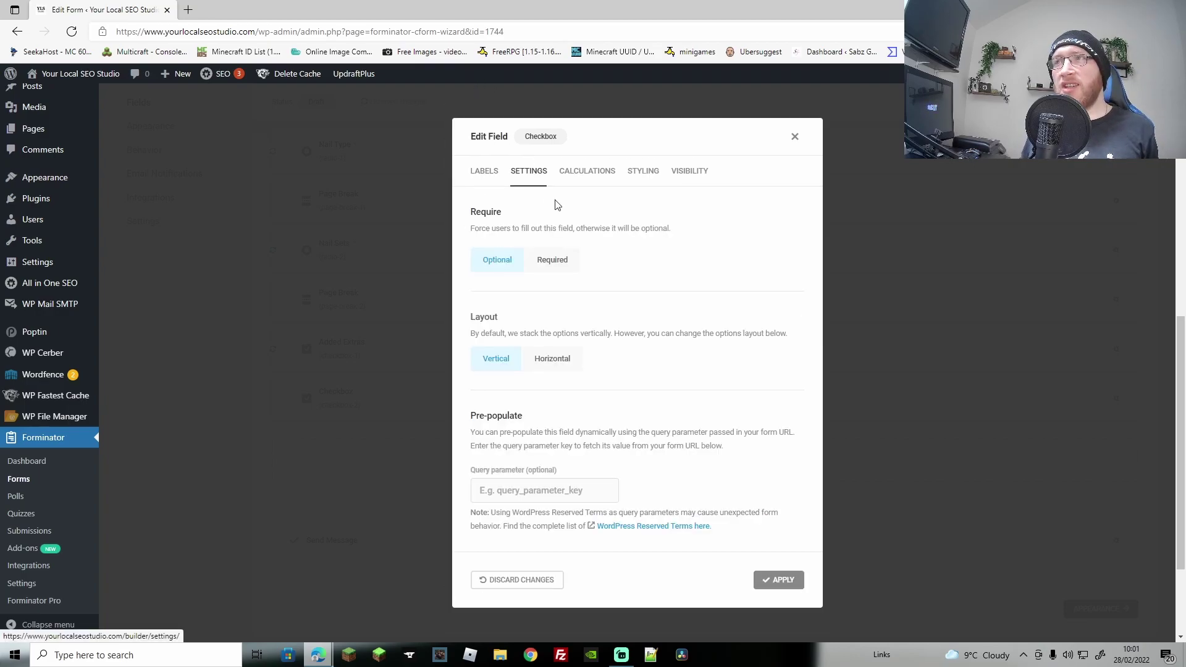
{"action": "left_click", "coordinate": [564, 263]}
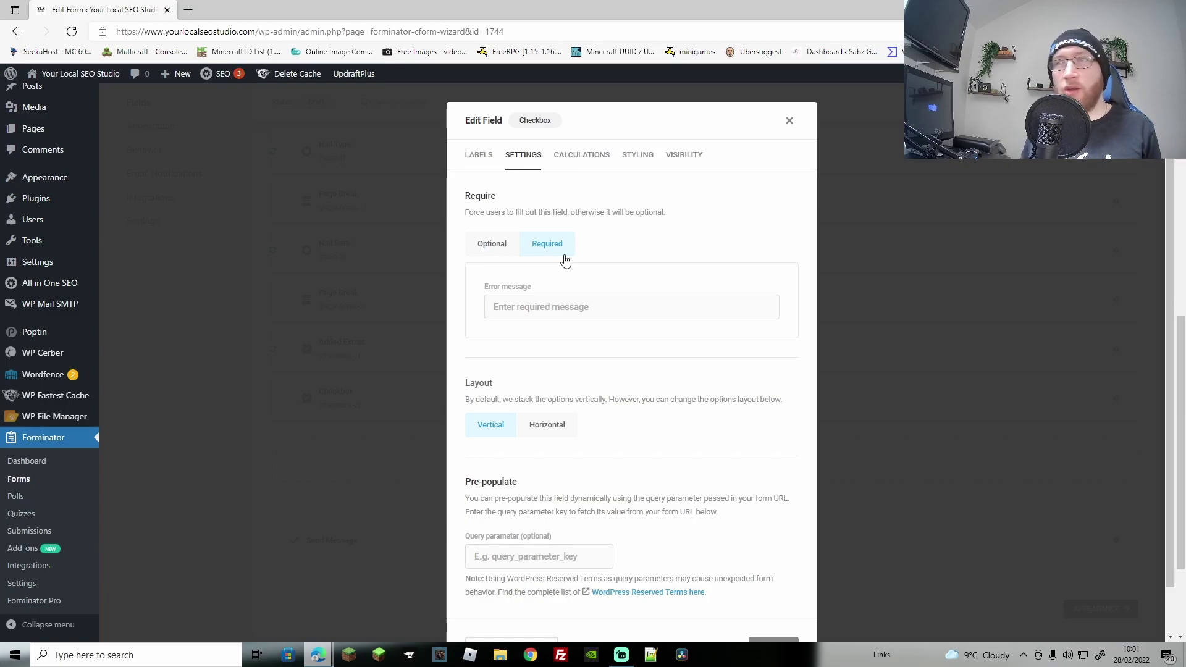
{"action": "left_click", "coordinate": [571, 158]}
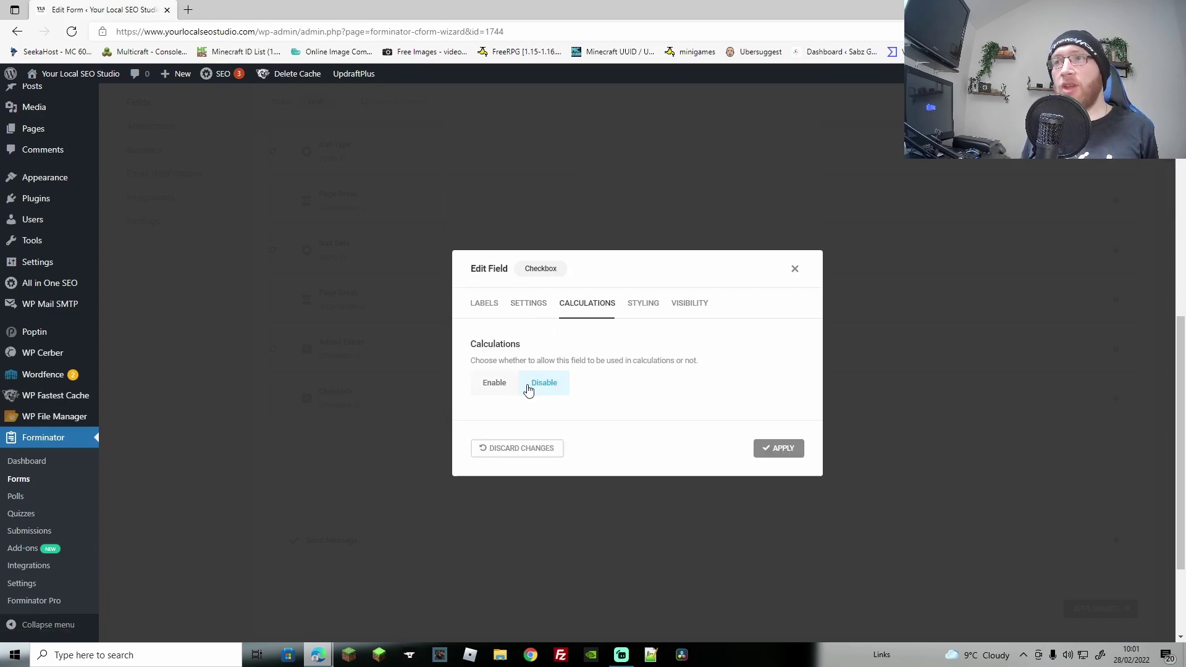
{"action": "left_click", "coordinate": [500, 388]}
{"action": "left_click", "coordinate": [535, 351]}
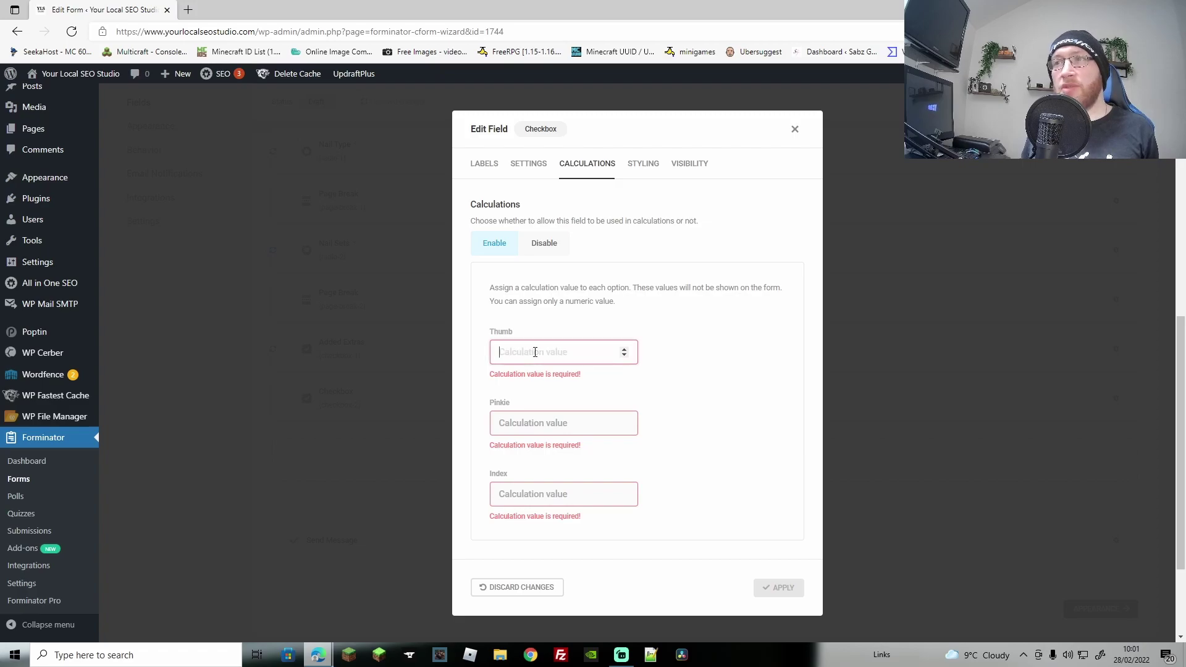
{"action": "type", "text": "10"}
{"action": "left_click", "coordinate": [527, 415]}
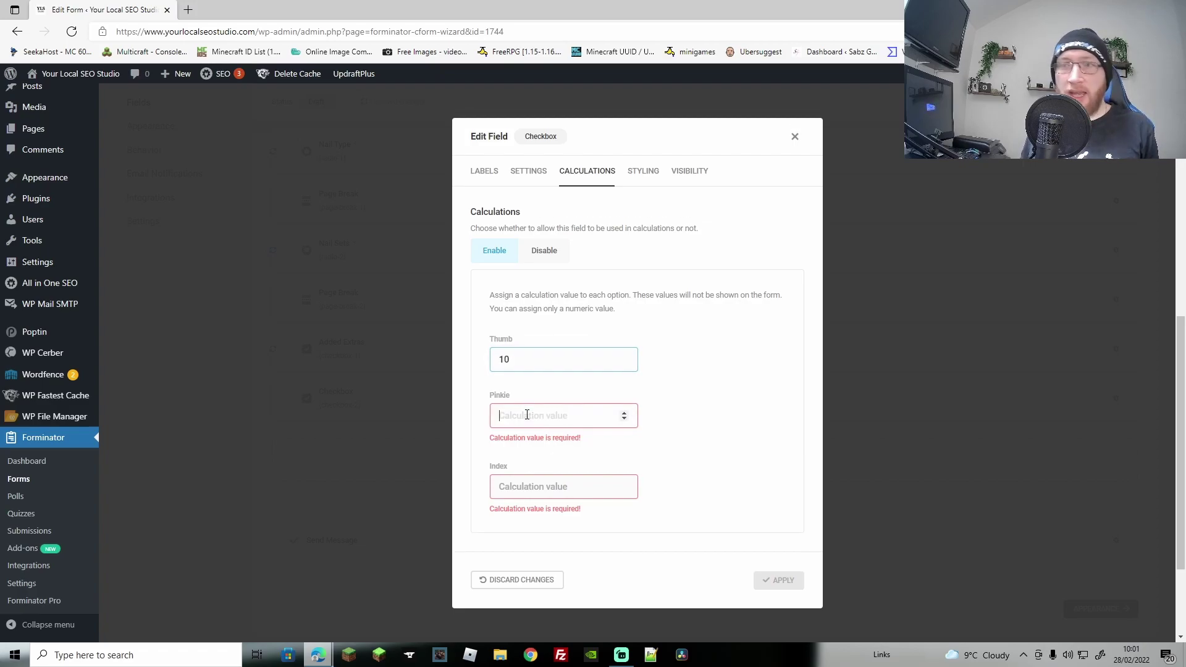
{"action": "type", "text": "10"}
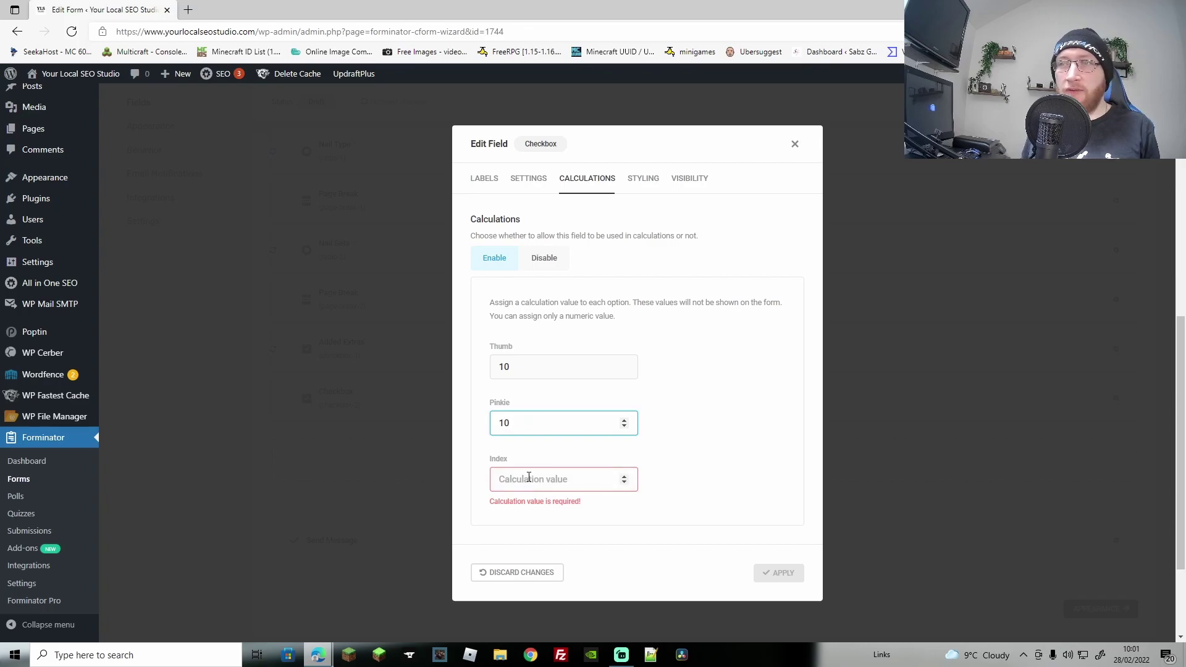
{"action": "left_click", "coordinate": [529, 477]}
{"action": "type", "text": "1"}
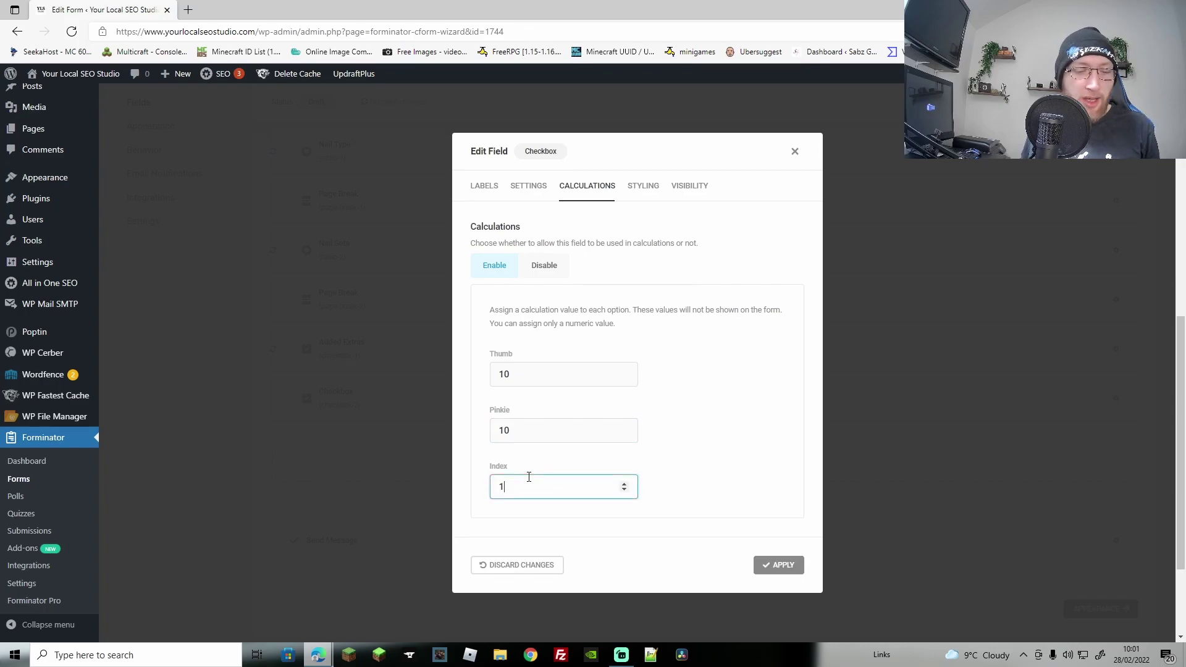
{"action": "type", "text": "0"}
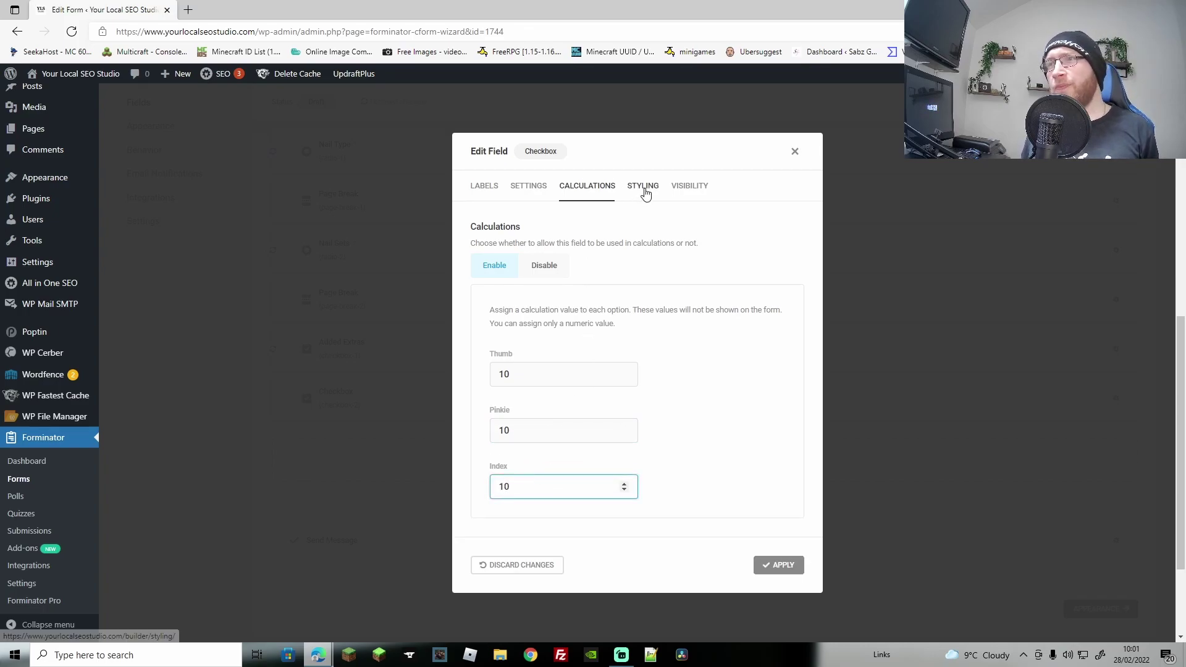
Apply a visibility rule showing Finger Choice if Nail Sets is Single Nail, and place the field beside Added Extras
{"action": "left_click", "coordinate": [643, 188]}
{"action": "left_click", "coordinate": [697, 308]}
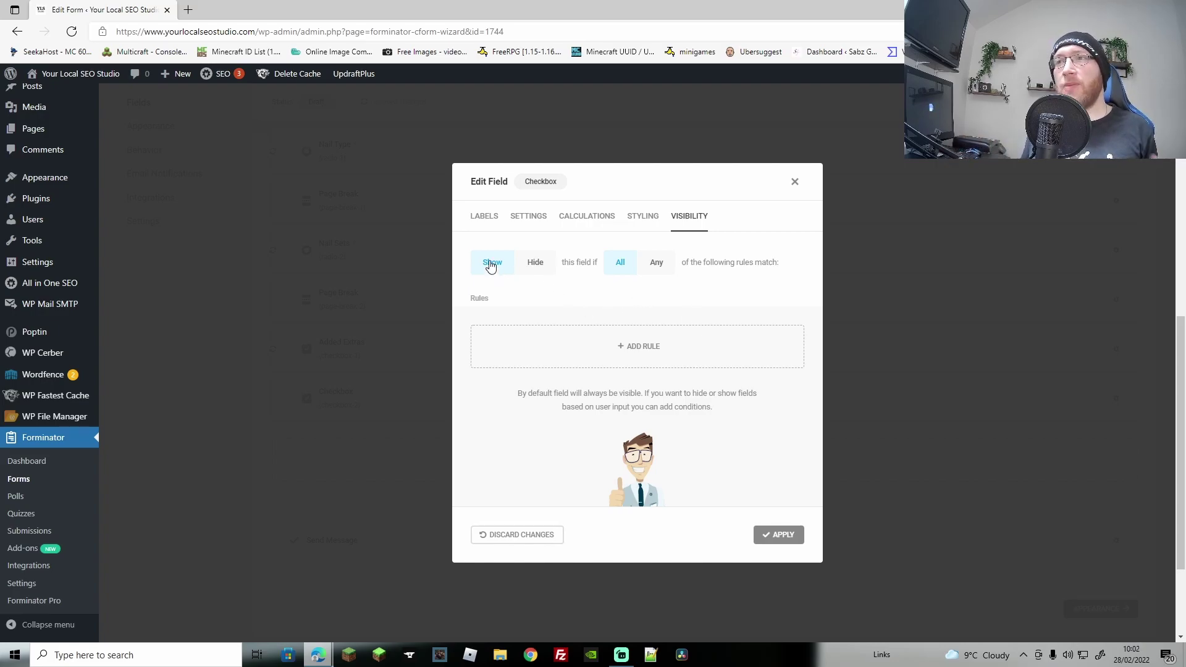
{"action": "left_click", "coordinate": [636, 339]}
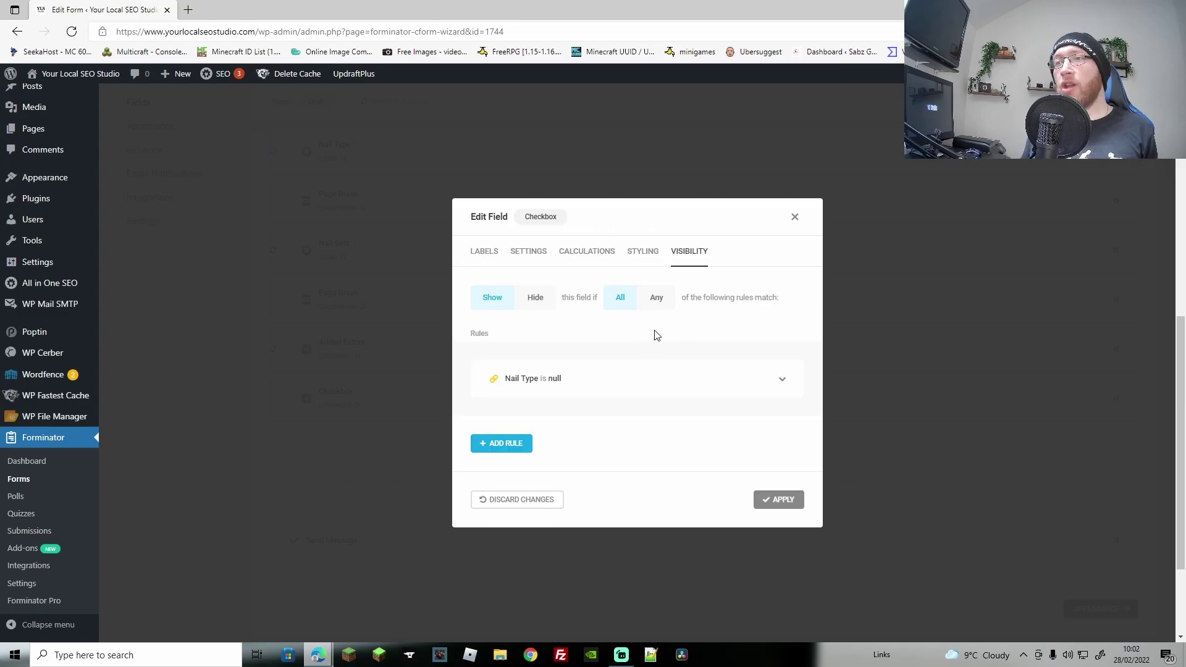
{"action": "left_click", "coordinate": [739, 378]}
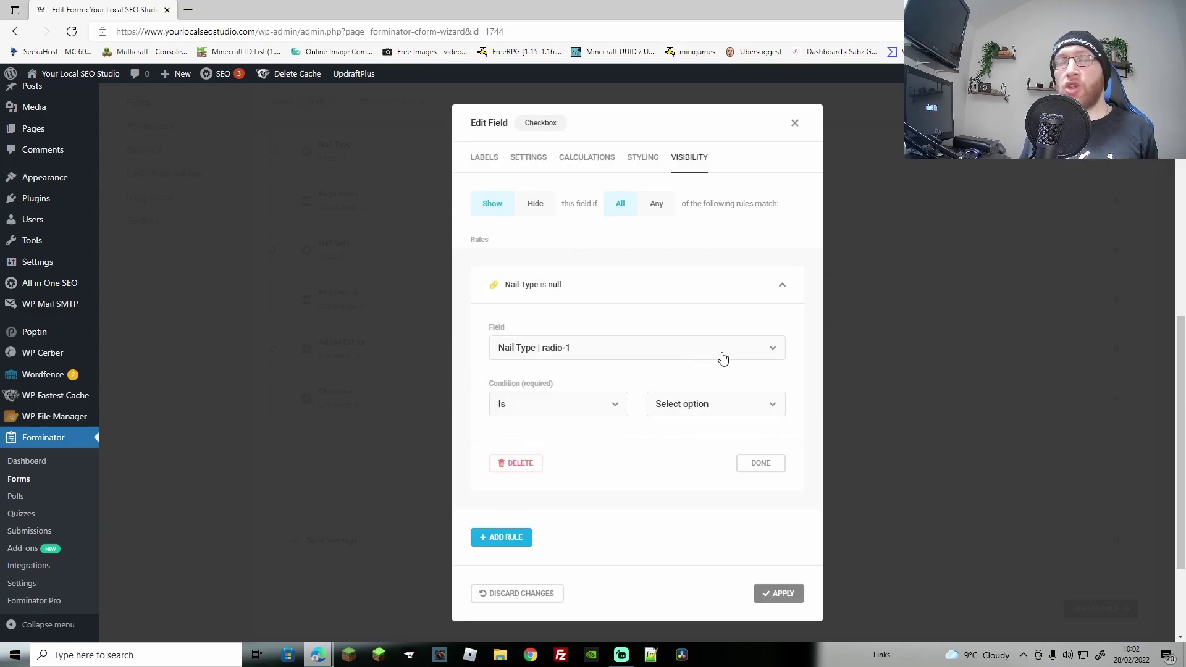
{"action": "left_click", "coordinate": [723, 357]}
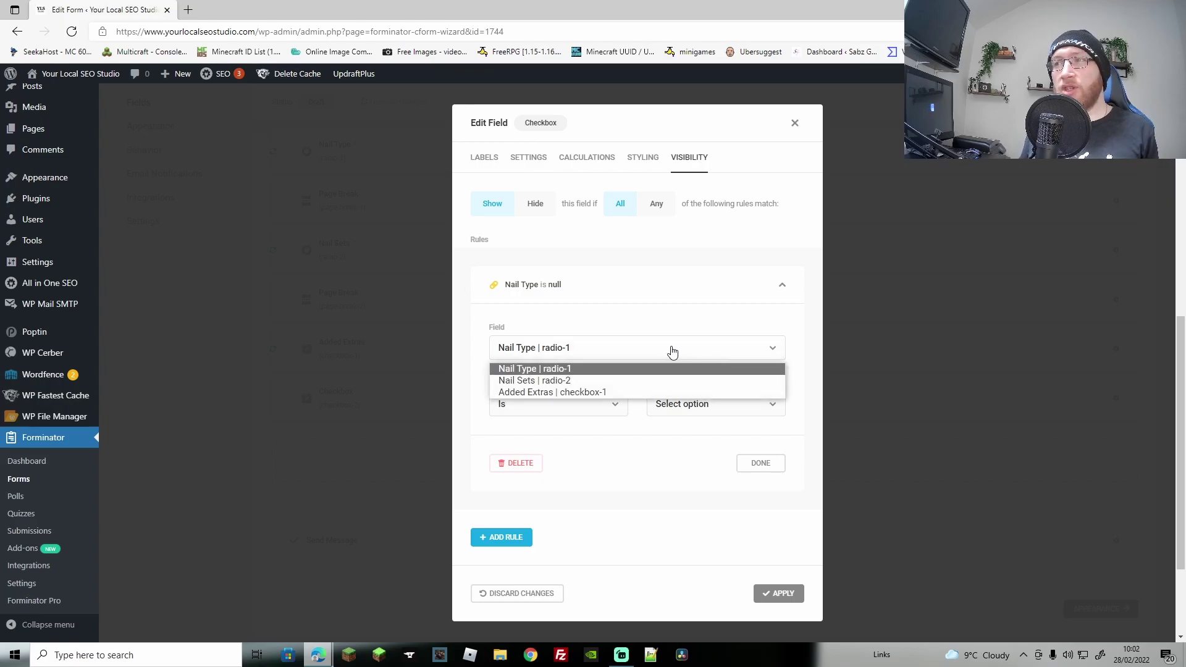
{"action": "left_click", "coordinate": [524, 381]}
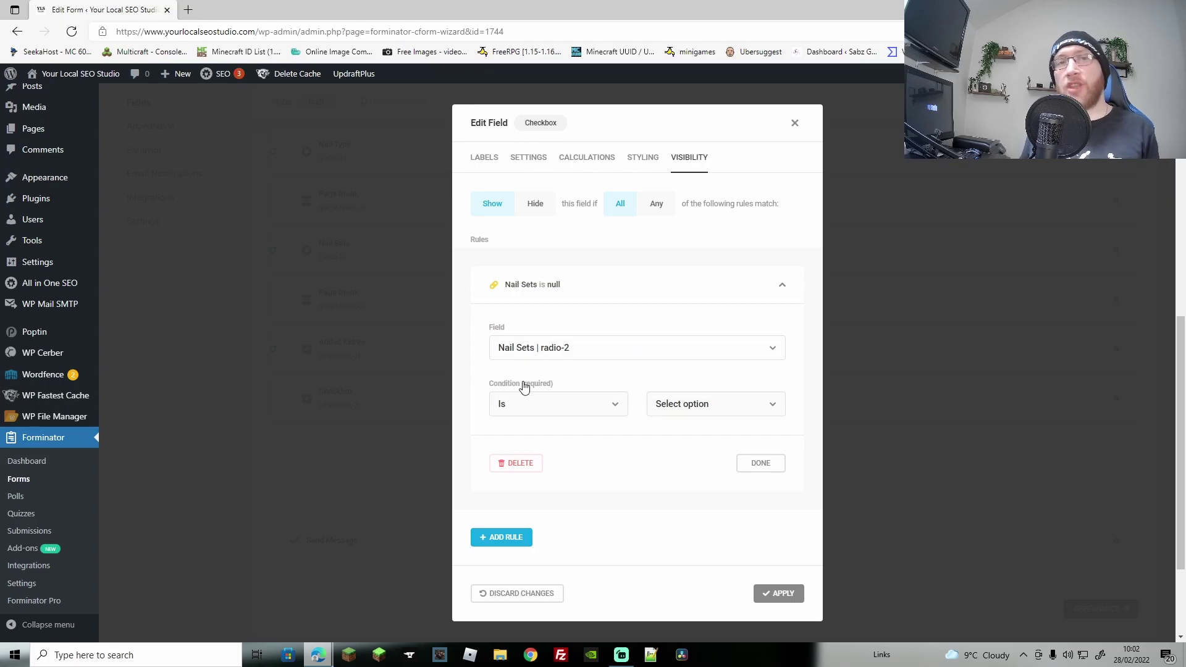
{"action": "left_click", "coordinate": [740, 419]}
{"action": "left_click", "coordinate": [678, 450]}
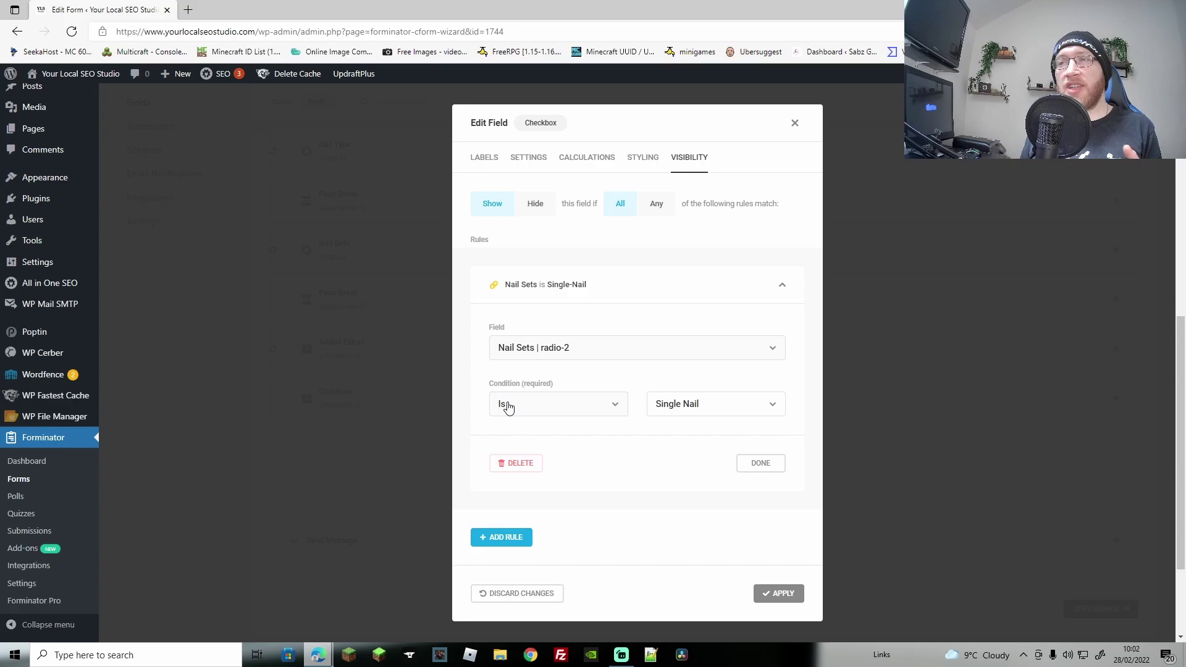
{"action": "left_click", "coordinate": [764, 466]}
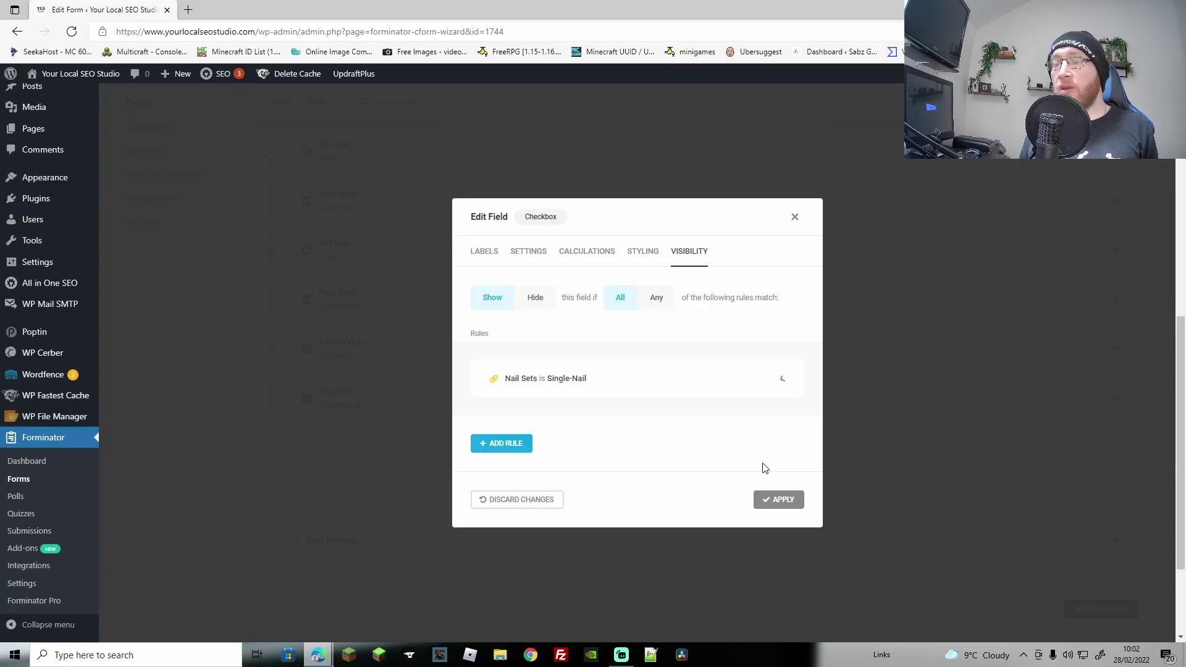
{"action": "left_click", "coordinate": [775, 494]}
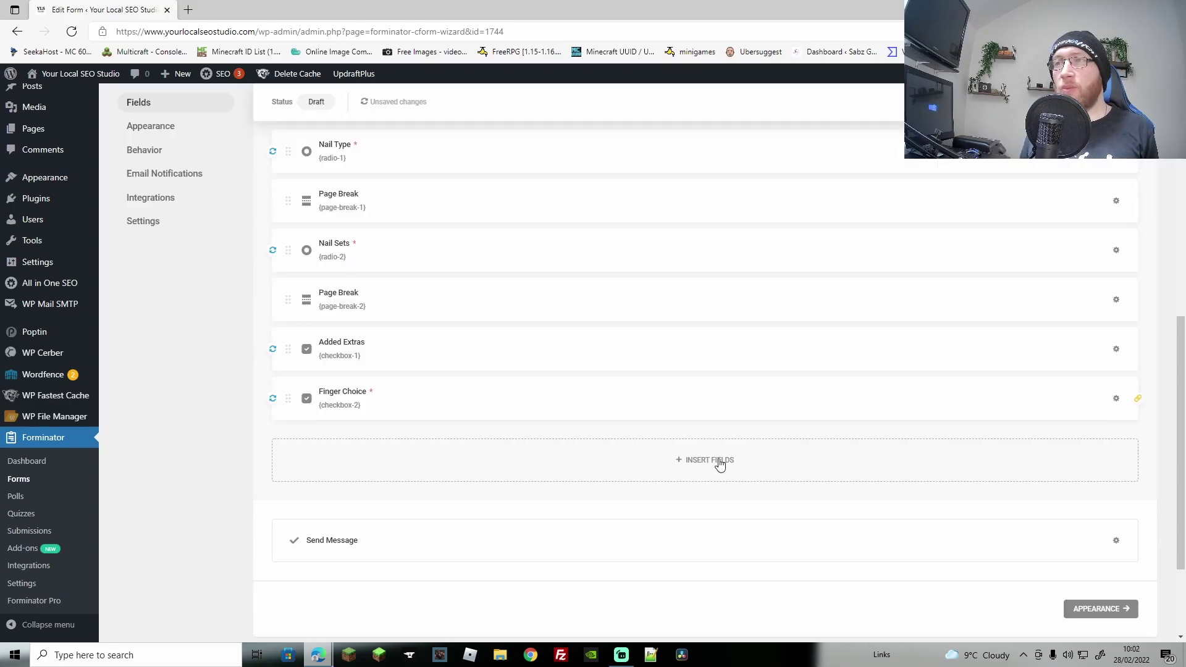
{"action": "left_click_drag", "start_coordinate": [404, 390], "coordinate": [1101, 330]}
Preview the form with Press on and Full Set, and test the Diamond and 2 Tone extras on the last page
{"action": "left_click", "coordinate": [985, 102]}
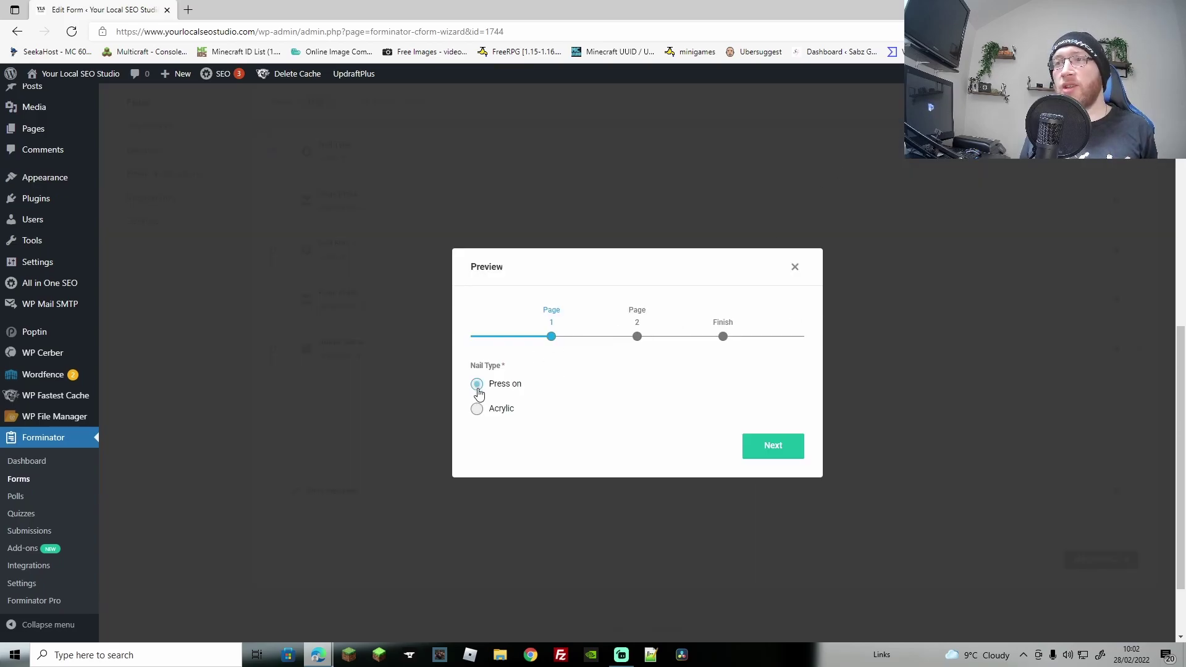
{"action": "left_click", "coordinate": [788, 456]}
{"action": "left_click", "coordinate": [477, 388]}
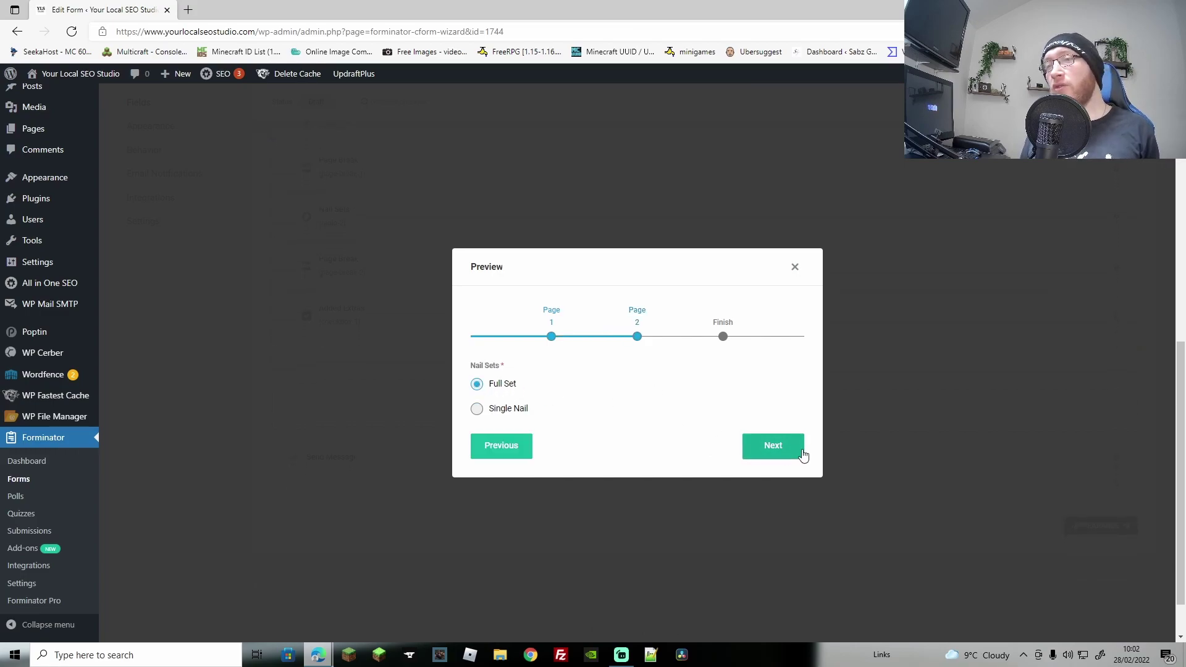
{"action": "left_click", "coordinate": [780, 443]}
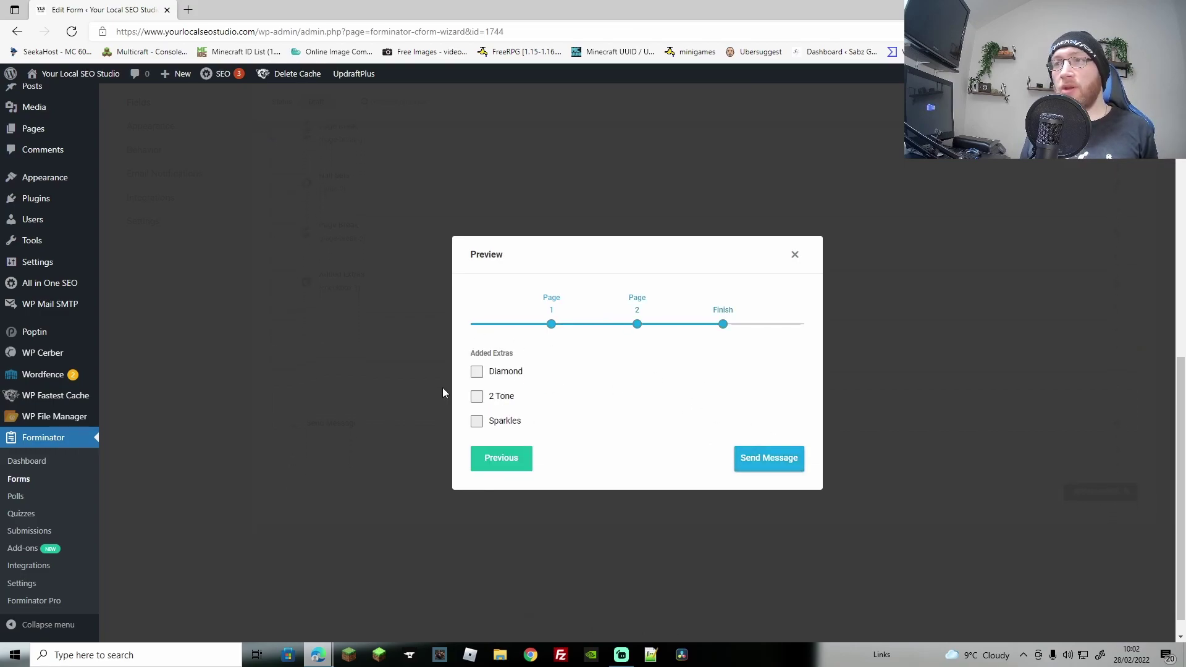
{"action": "left_click", "coordinate": [477, 371]}
{"action": "left_click", "coordinate": [476, 396]}
{"action": "left_click", "coordinate": [476, 371]}
Switch Nail Sets to Single Nail in the preview, test Thumb, Pinkie and Index under Finger Choice, and close the preview
{"action": "left_click", "coordinate": [493, 456]}
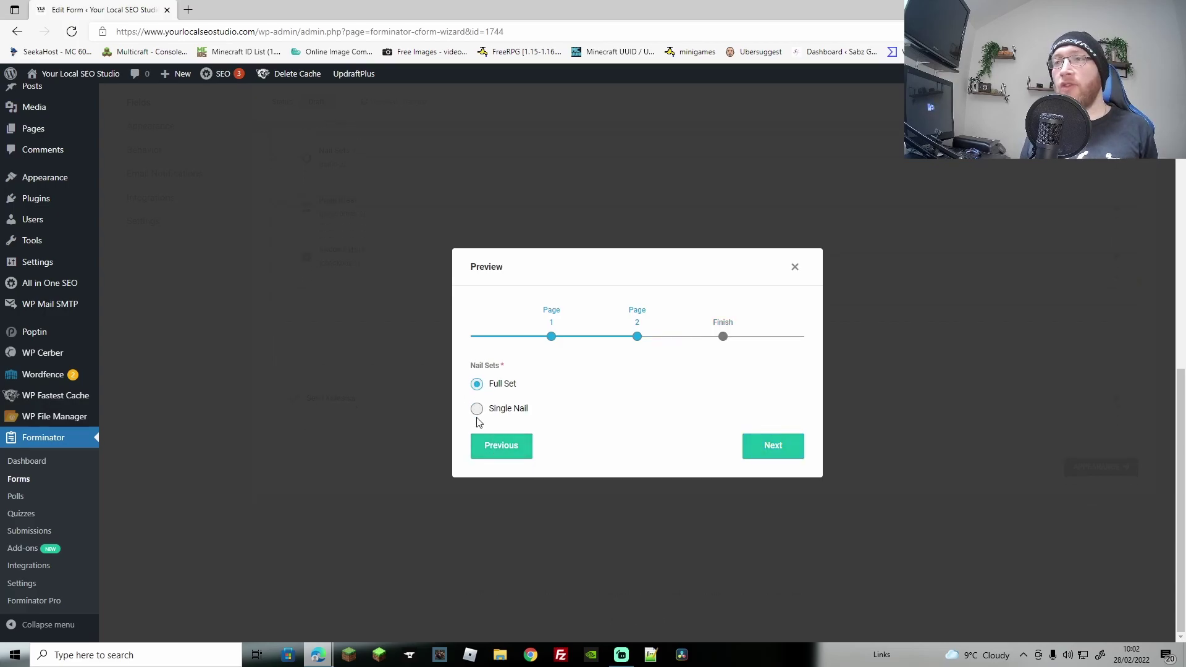
{"action": "left_click", "coordinate": [771, 440]}
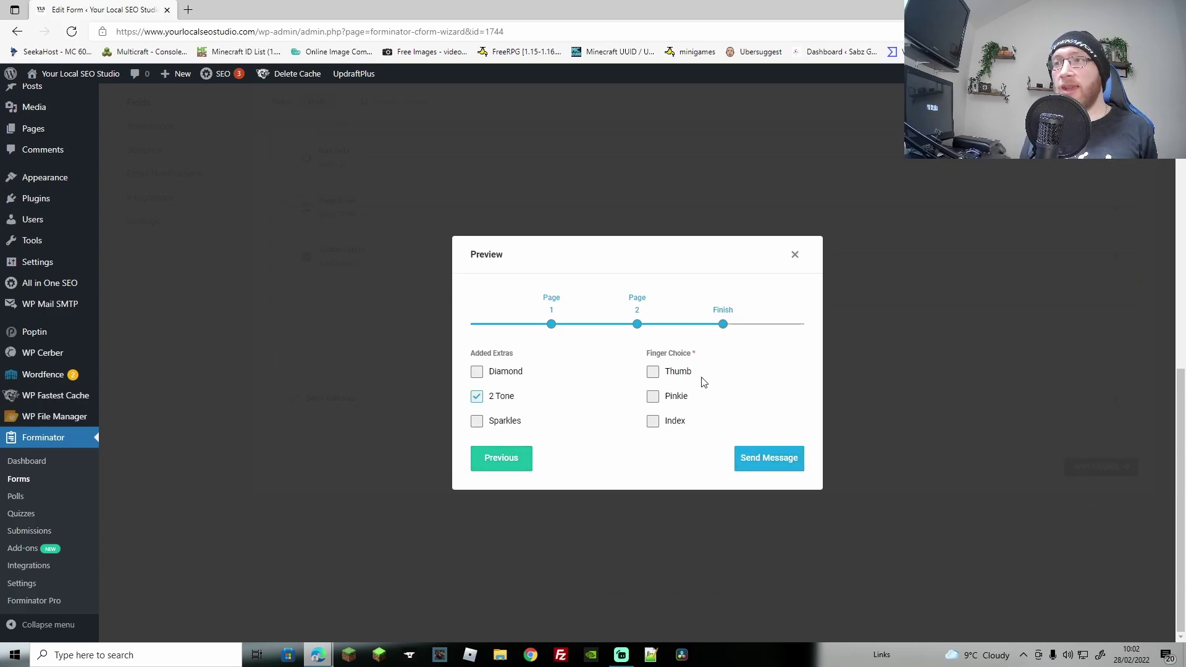
{"action": "left_click", "coordinate": [652, 372]}
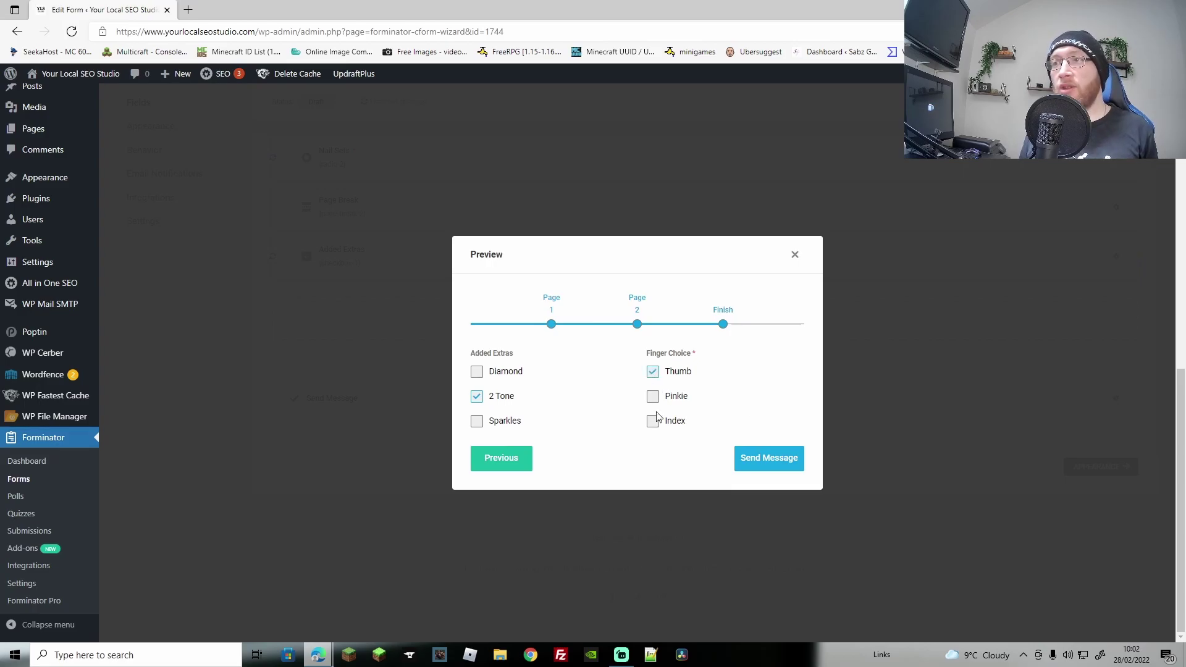
{"action": "left_click", "coordinate": [655, 399]}
{"action": "left_click", "coordinate": [653, 421]}
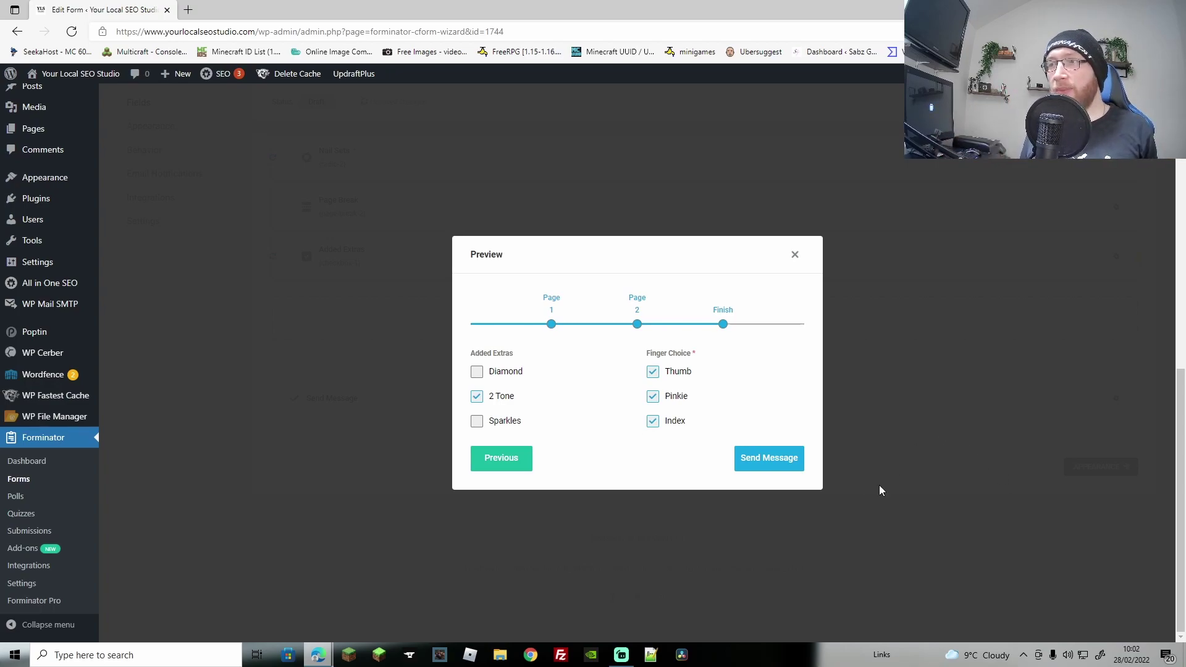
{"action": "left_click", "coordinate": [796, 254]}
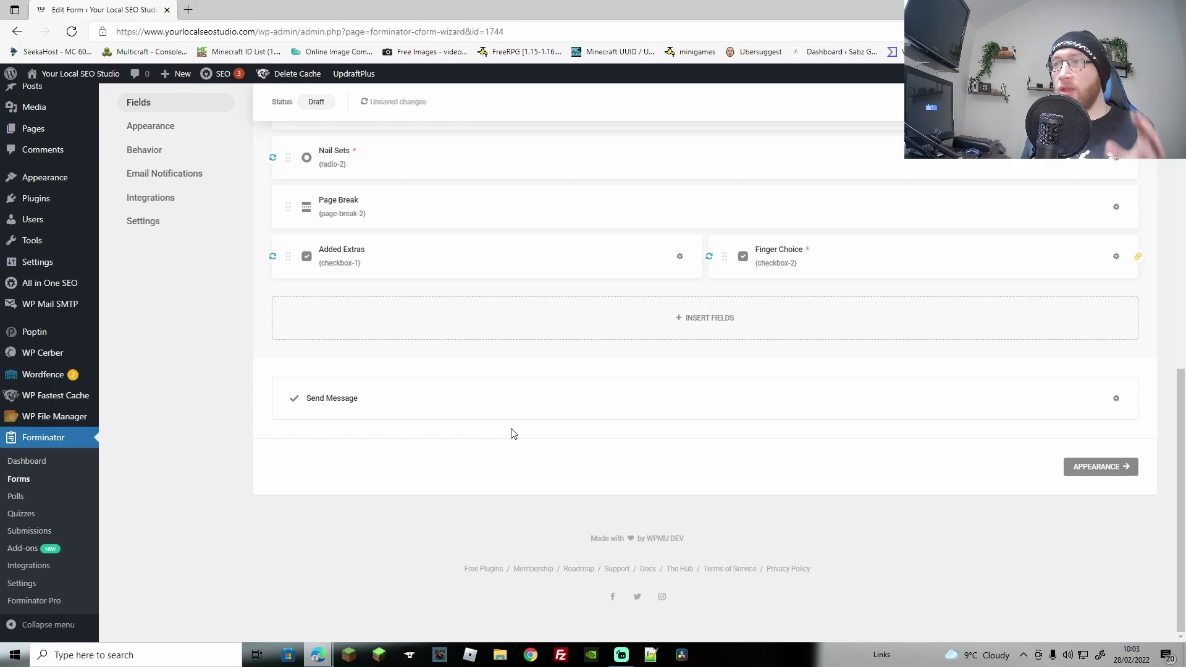
Insert a third page break after the Added Extras and Finger Choice row
{"action": "left_click", "coordinate": [700, 313]}
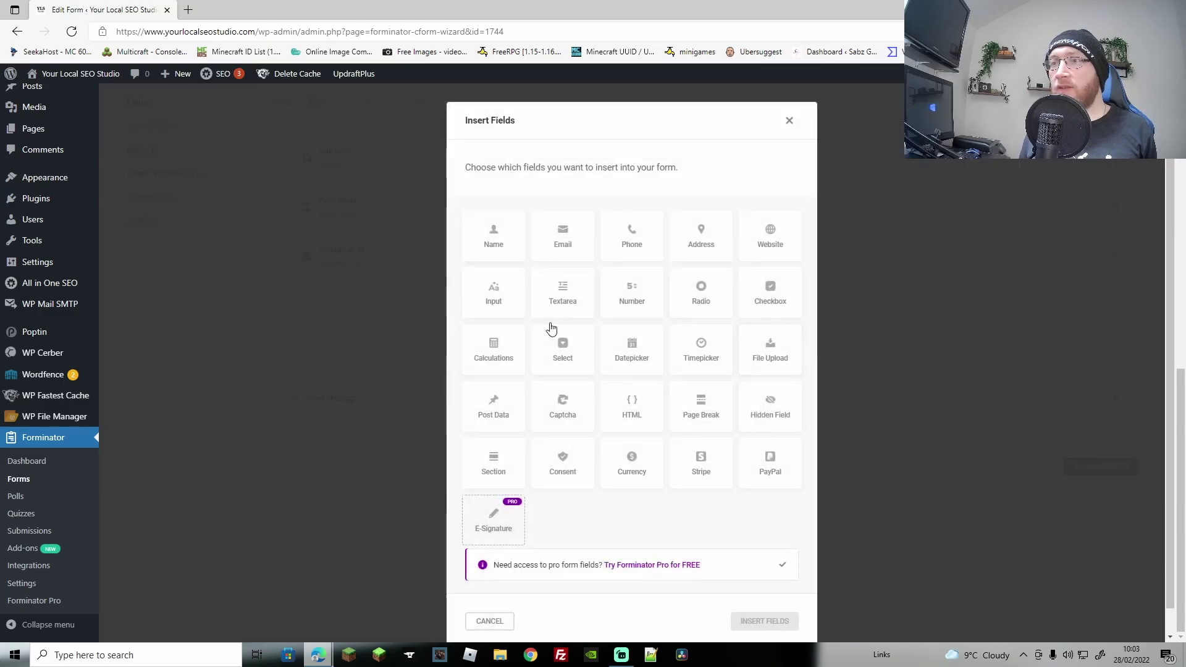
{"action": "left_click", "coordinate": [710, 416]}
{"action": "left_click", "coordinate": [760, 621]}
Insert a Name field after the third page break
{"action": "left_click", "coordinate": [726, 384]}
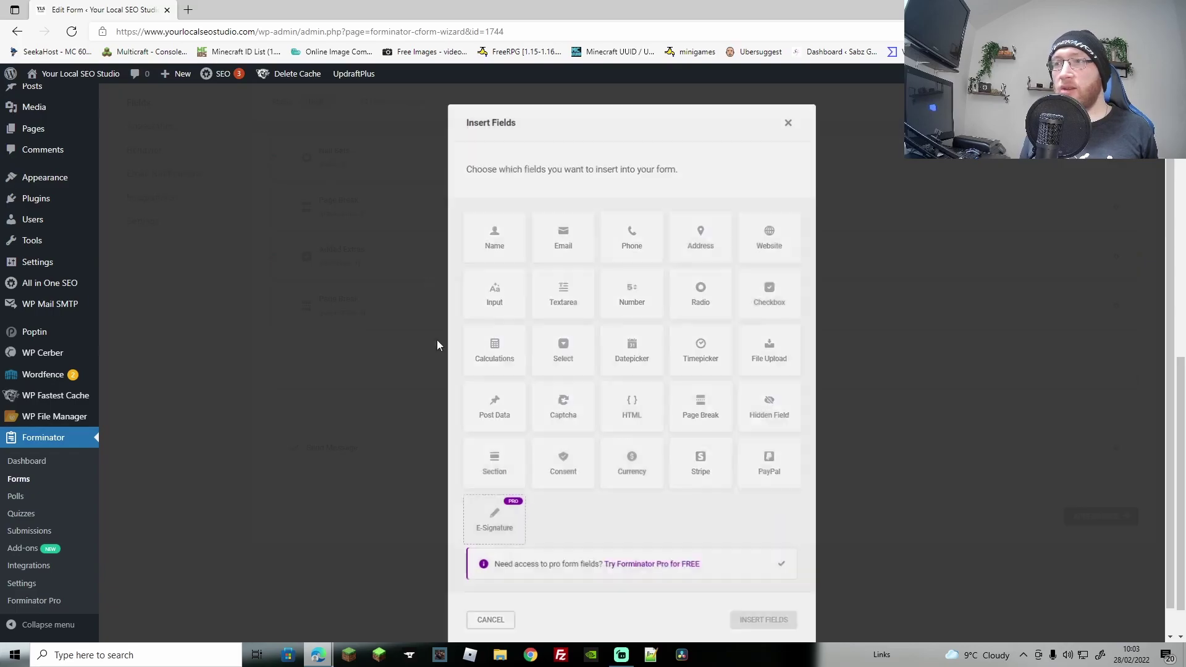
{"action": "left_click", "coordinate": [491, 246]}
{"action": "left_click", "coordinate": [762, 623]}
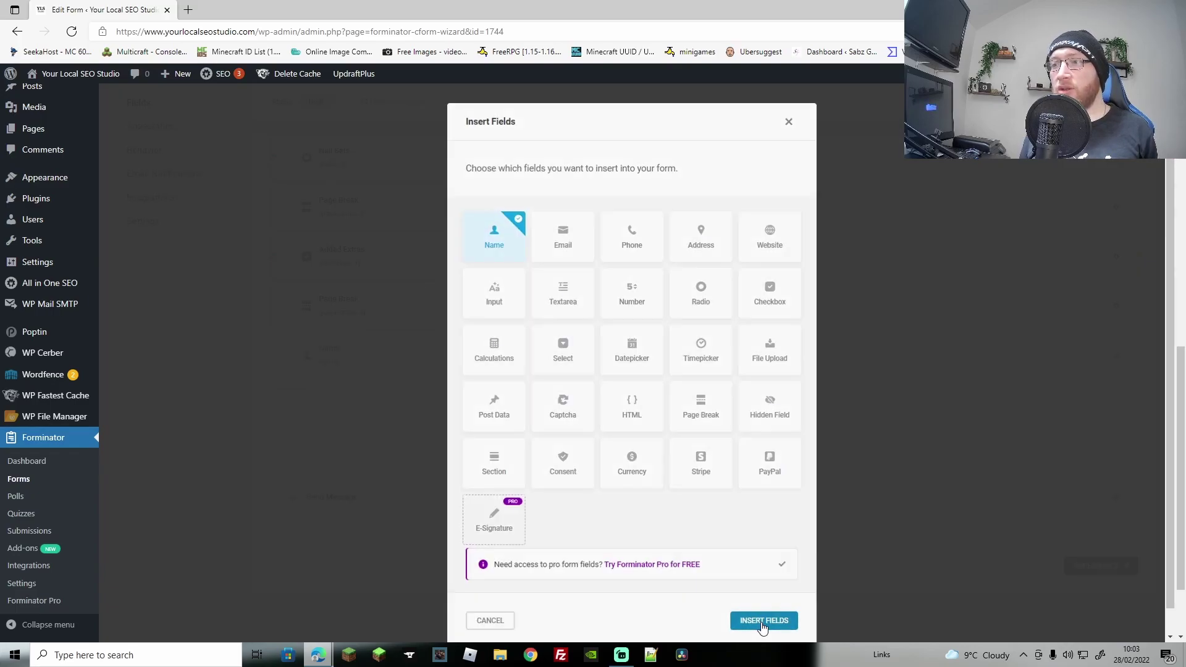
Switch the Name field to Multiple and turn off its Prefix and Middle Name parts
{"action": "left_click", "coordinate": [543, 348]}
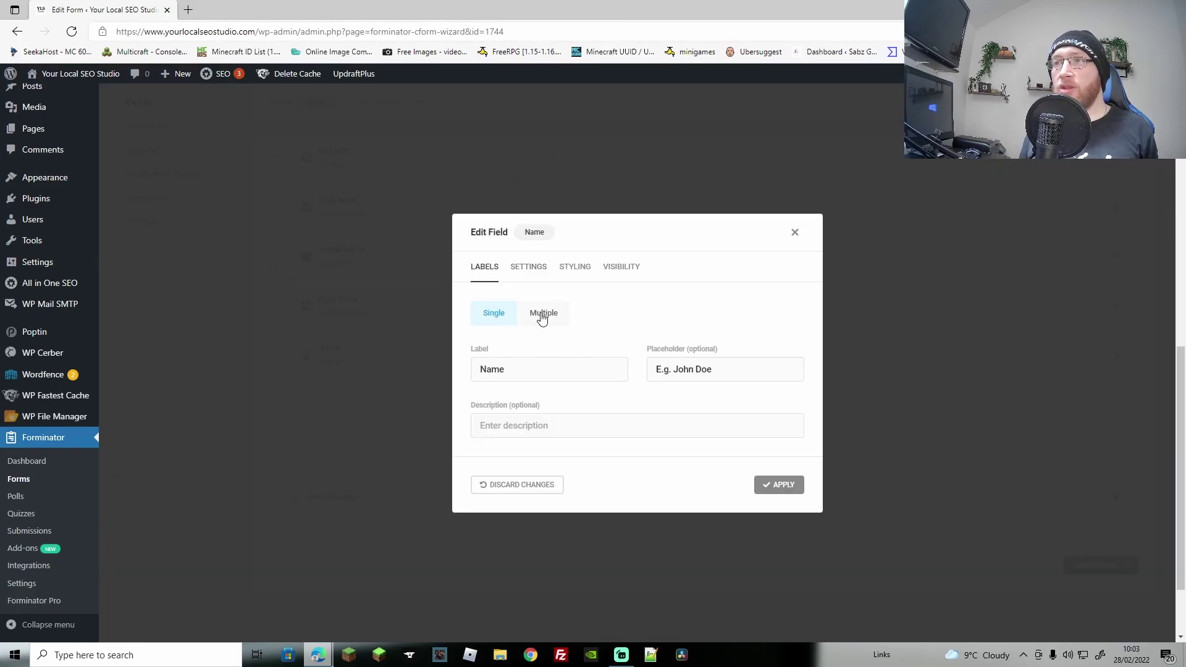
{"action": "left_click", "coordinate": [542, 314]}
{"action": "left_click", "coordinate": [480, 343]}
{"action": "left_click", "coordinate": [480, 419]}
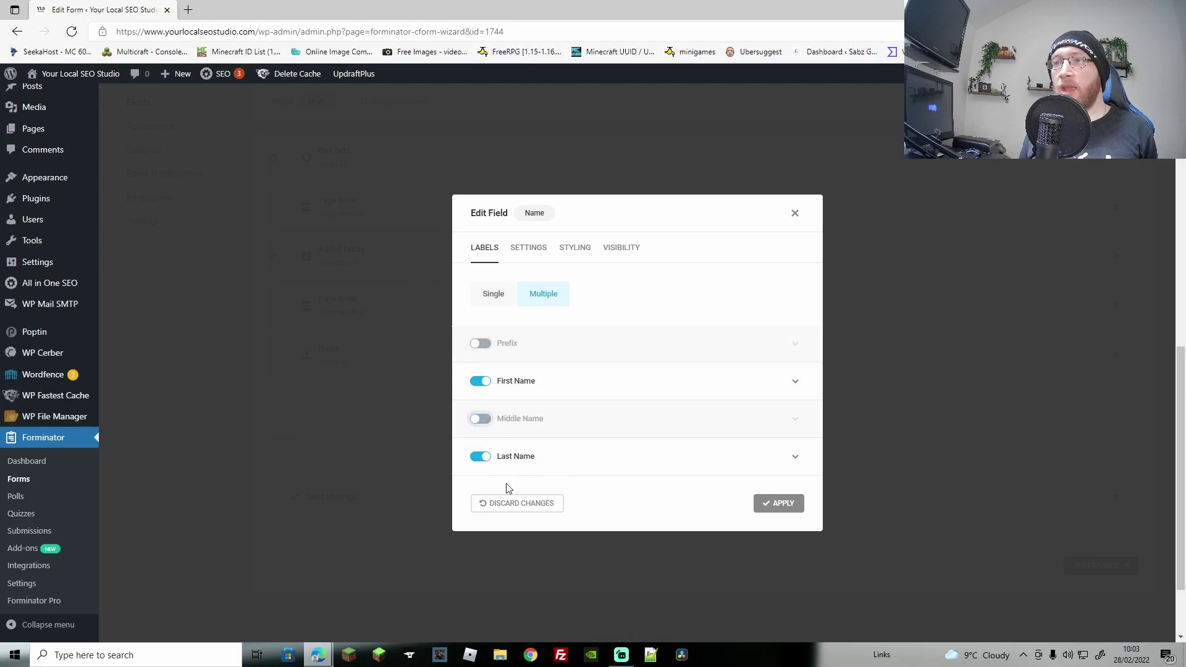
Make First Name required, check the Name field's styling and visibility options, and apply the field changes
{"action": "left_click", "coordinate": [528, 249]}
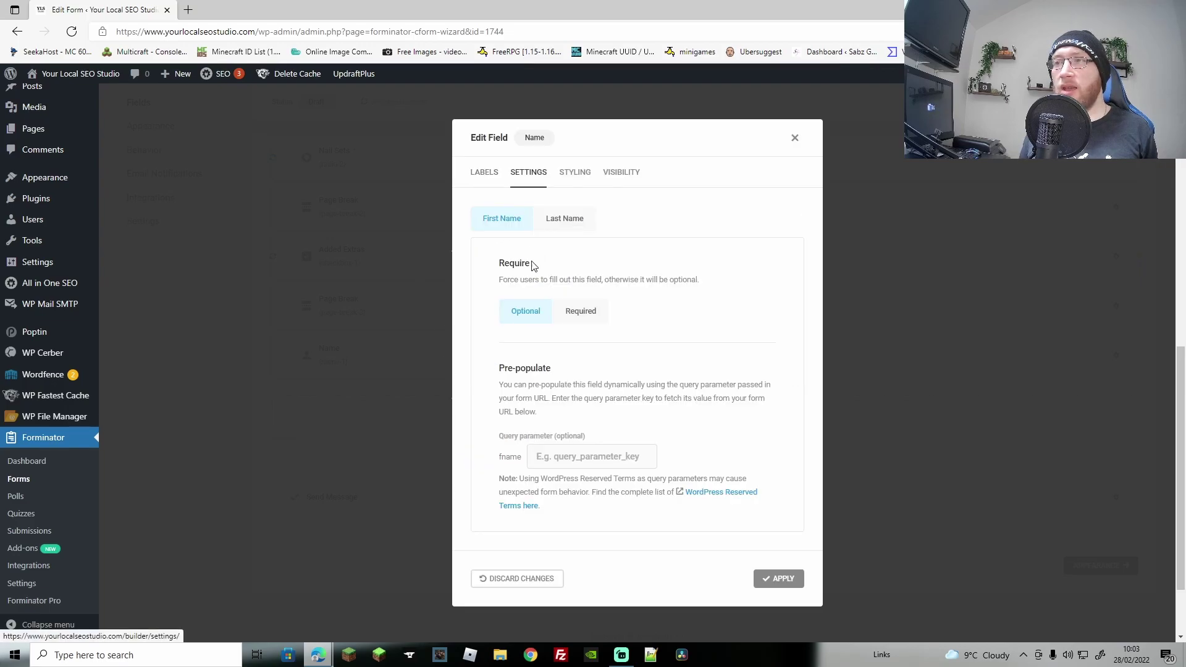
{"action": "left_click", "coordinate": [572, 313]}
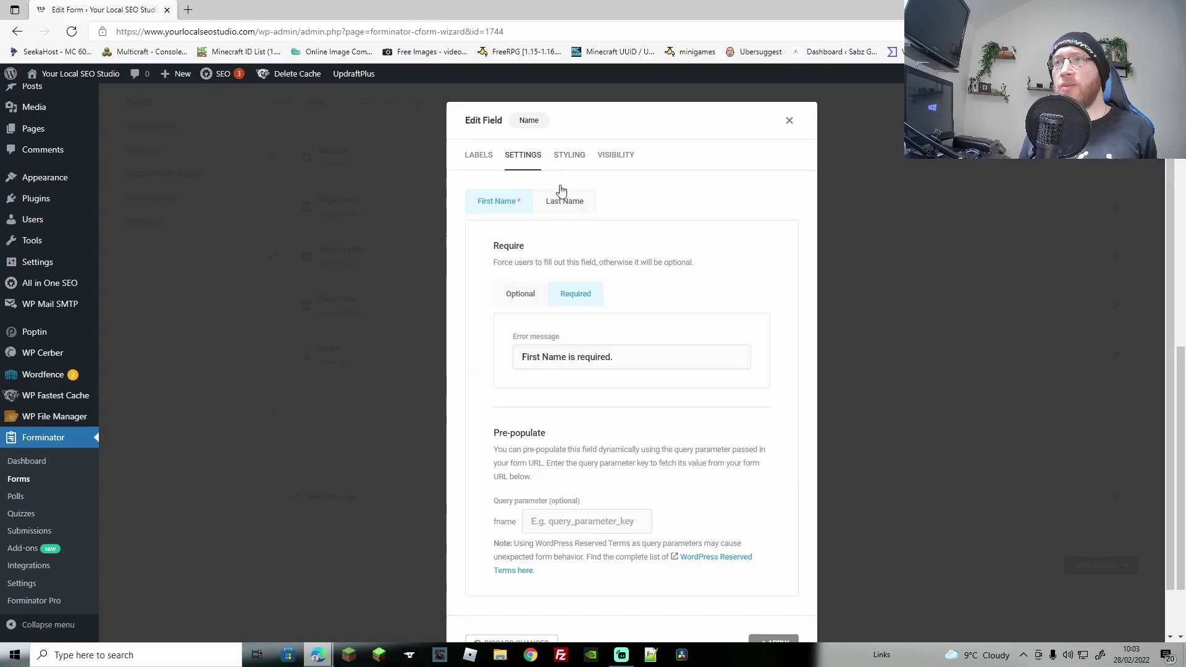
{"action": "left_click", "coordinate": [576, 156]}
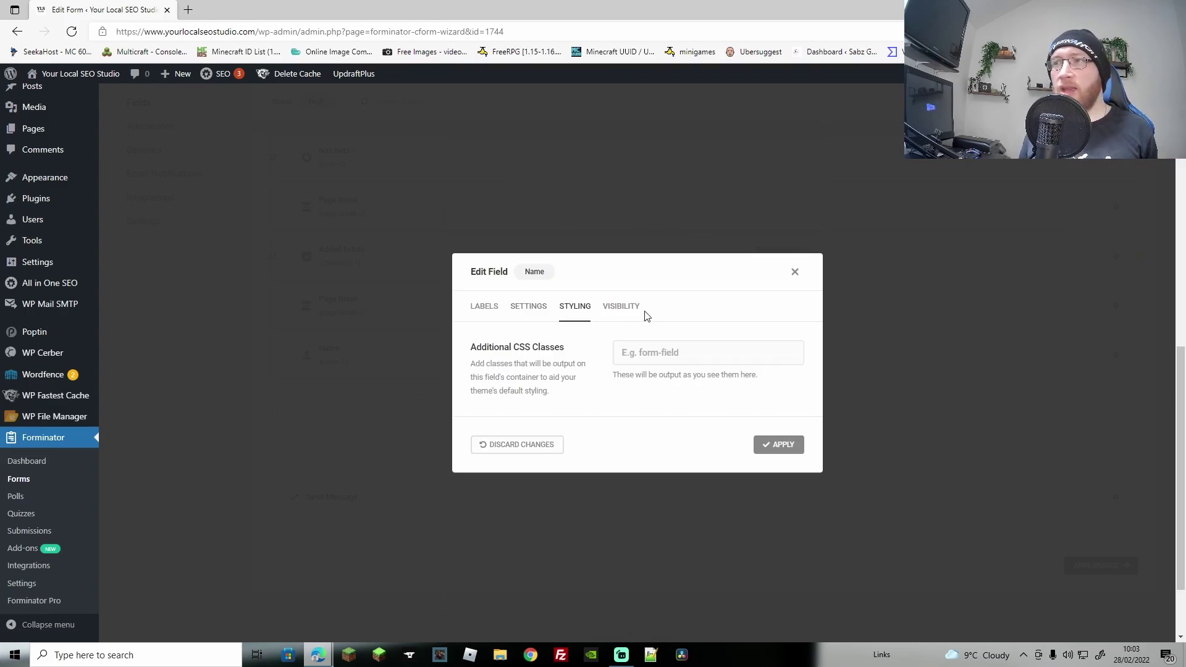
{"action": "left_click", "coordinate": [623, 306]}
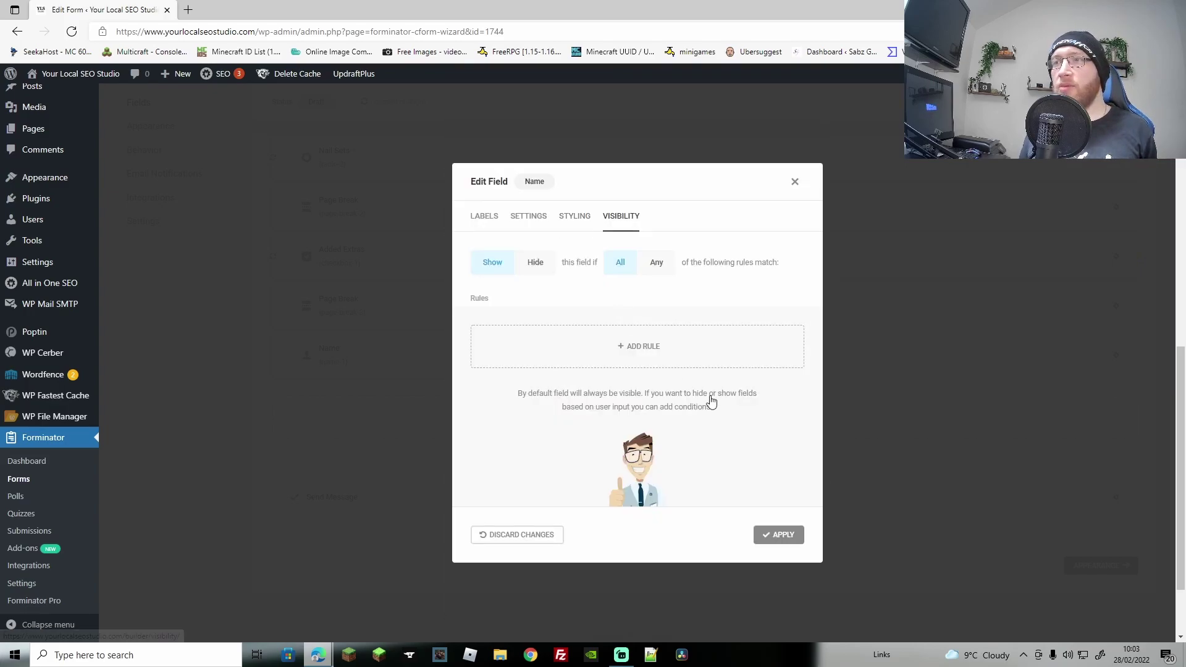
{"action": "left_click", "coordinate": [777, 536]}
Insert an Email field below the Name field
{"action": "left_click", "coordinate": [675, 425]}
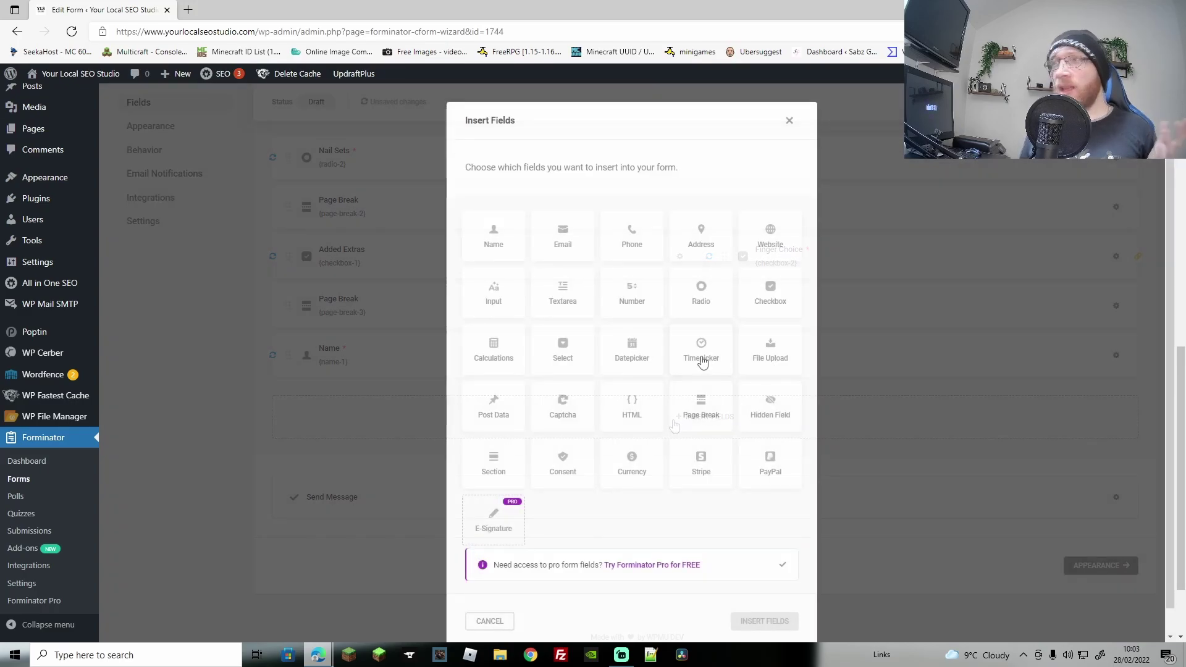
{"action": "left_click", "coordinate": [566, 245]}
{"action": "left_click", "coordinate": [764, 627]}
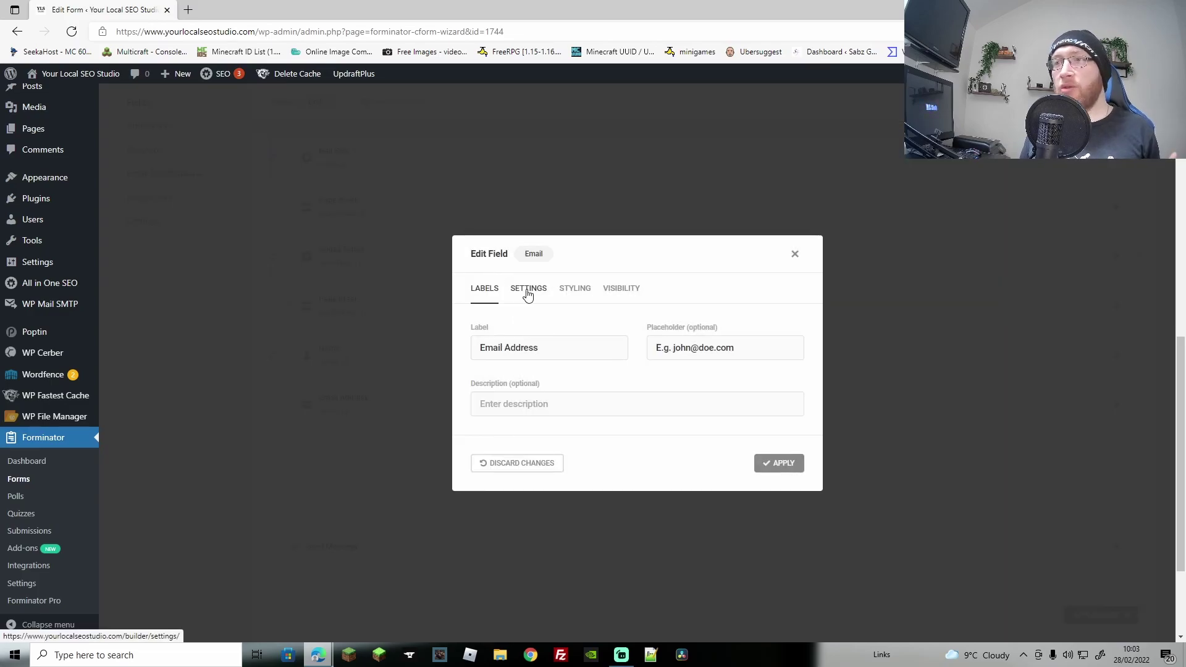
Make the Email Address field required and apply the field settings
{"action": "left_click", "coordinate": [529, 290]}
{"action": "left_click", "coordinate": [554, 270]}
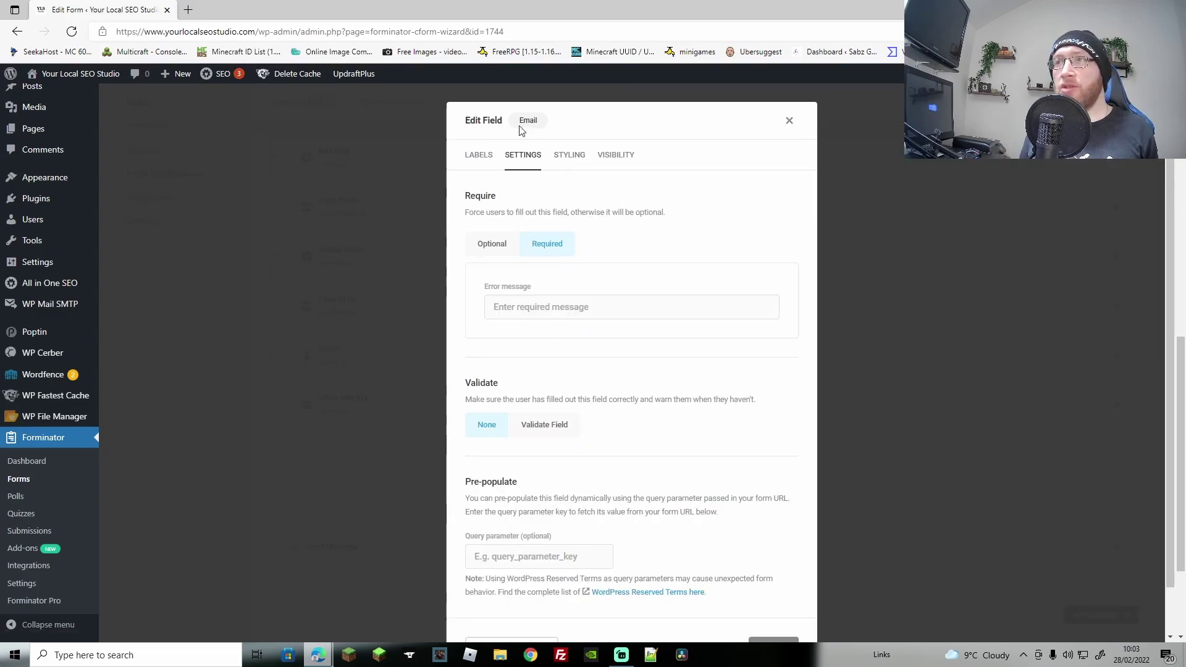
{"action": "left_click", "coordinate": [479, 155]}
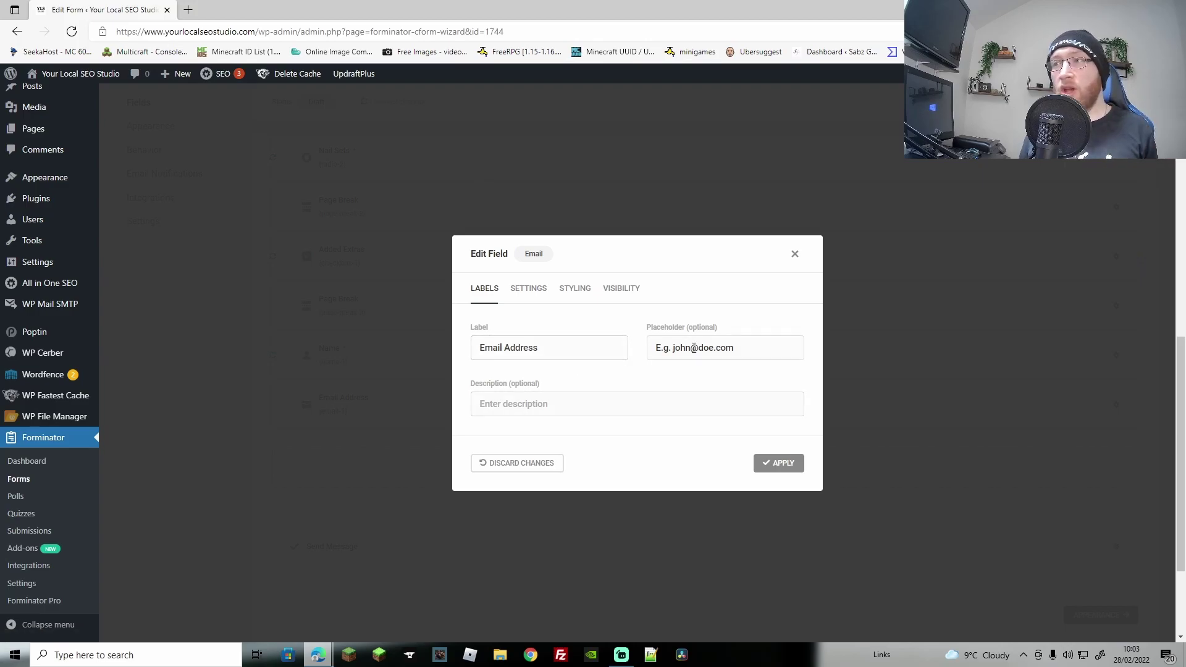
{"action": "left_click", "coordinate": [529, 291]}
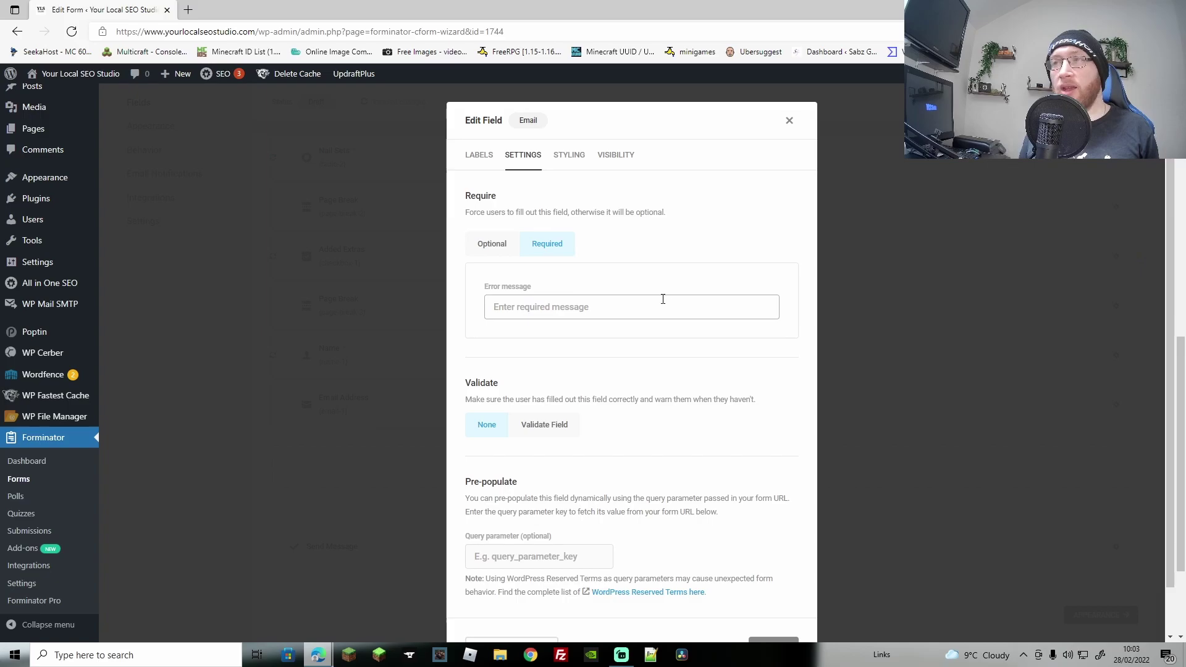
{"action": "scroll", "coordinate": [675, 425], "scroll_direction": "down", "scroll_amount": 1}
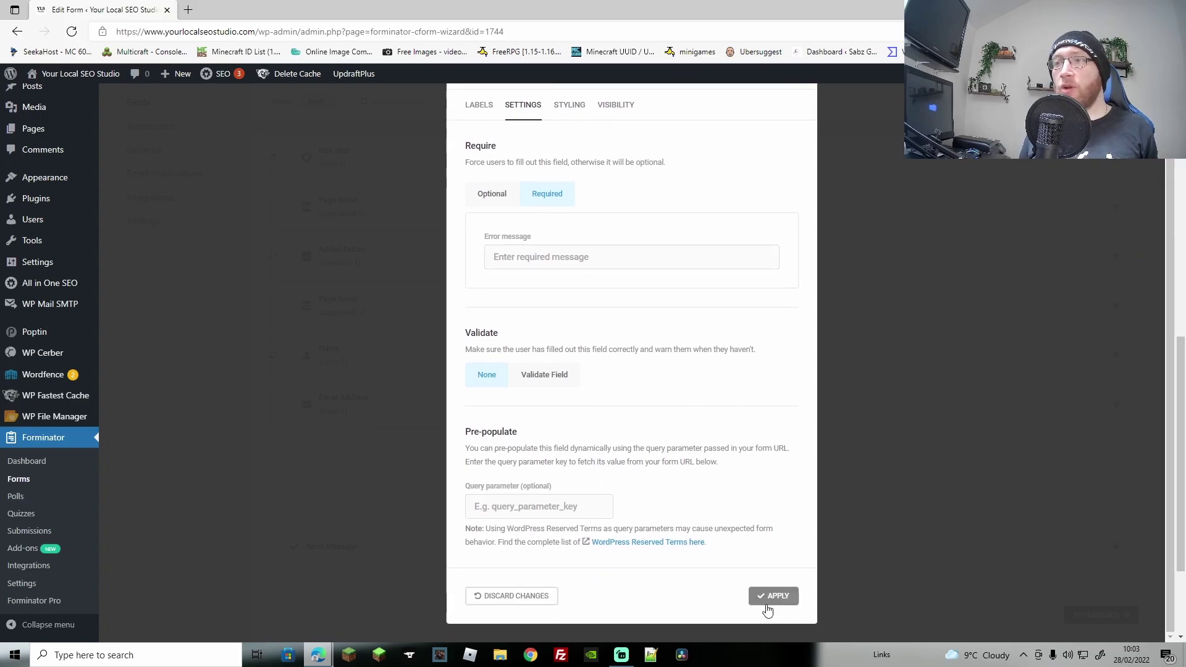
{"action": "left_click", "coordinate": [774, 604]}
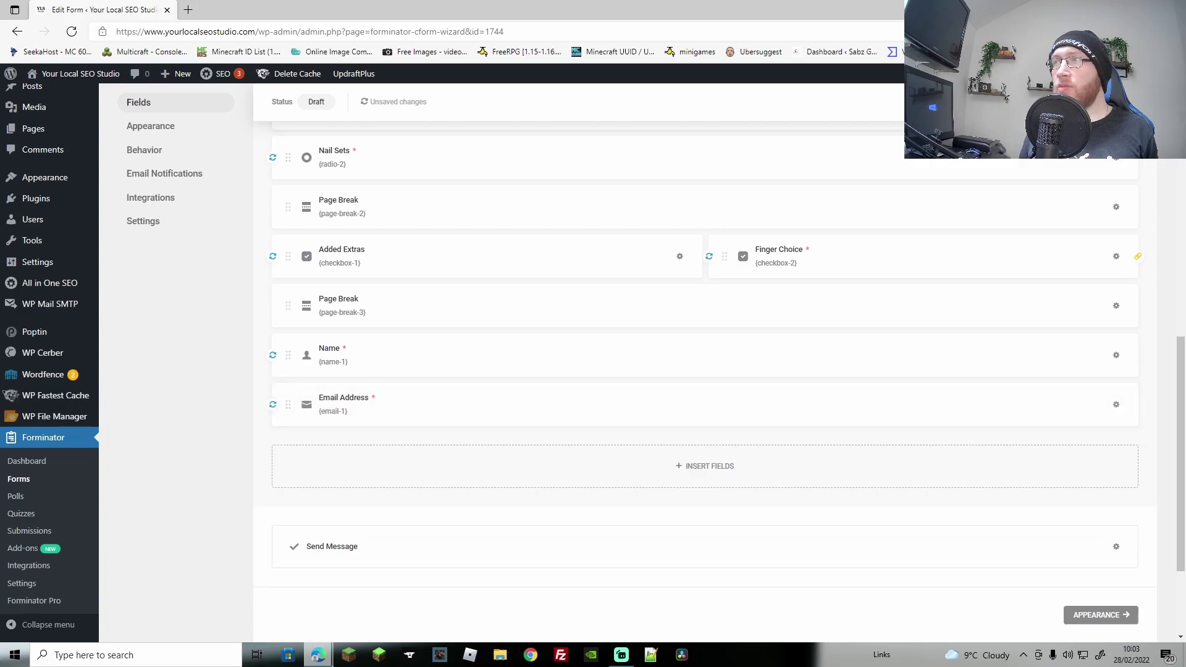
Preview the form page by page, choosing Full Set under Nail Sets, through to the contact fields, and close the preview
{"action": "left_click", "coordinate": [976, 102]}
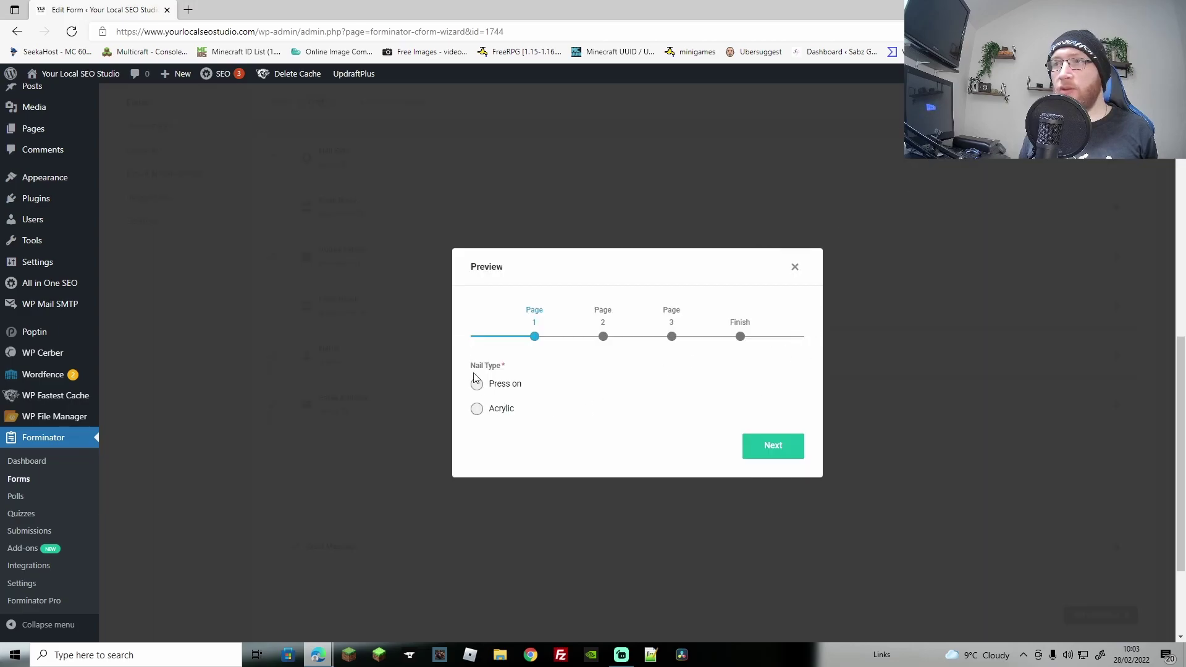
{"action": "left_click", "coordinate": [784, 456]}
{"action": "left_click", "coordinate": [477, 385]}
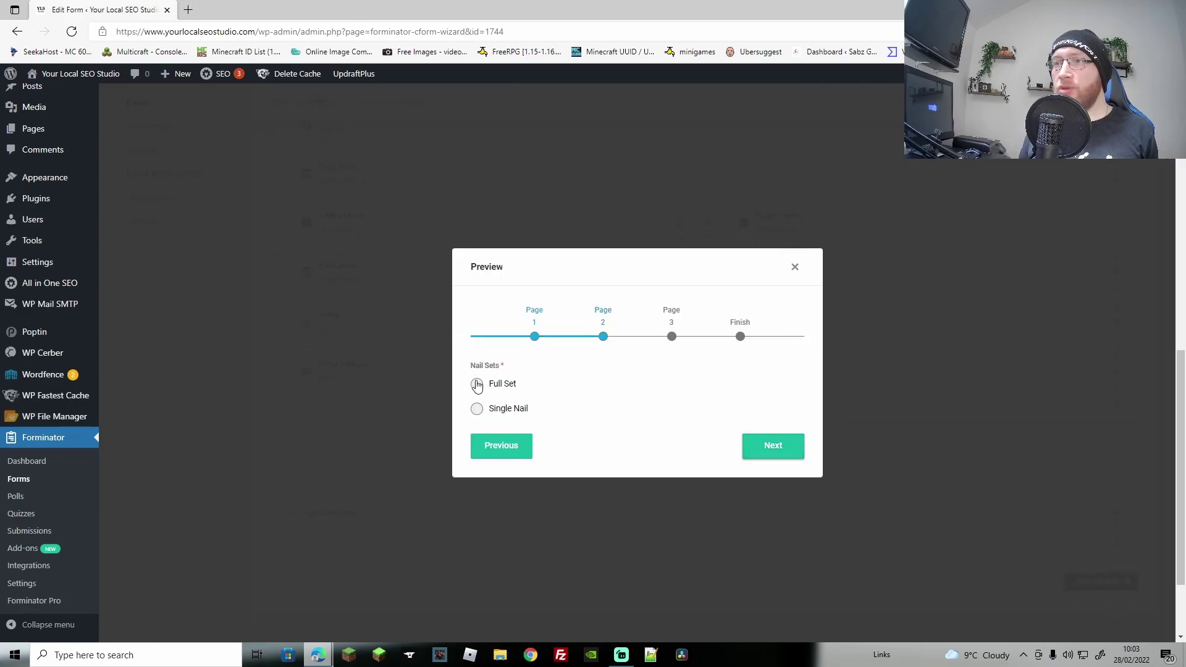
{"action": "left_click", "coordinate": [780, 449]}
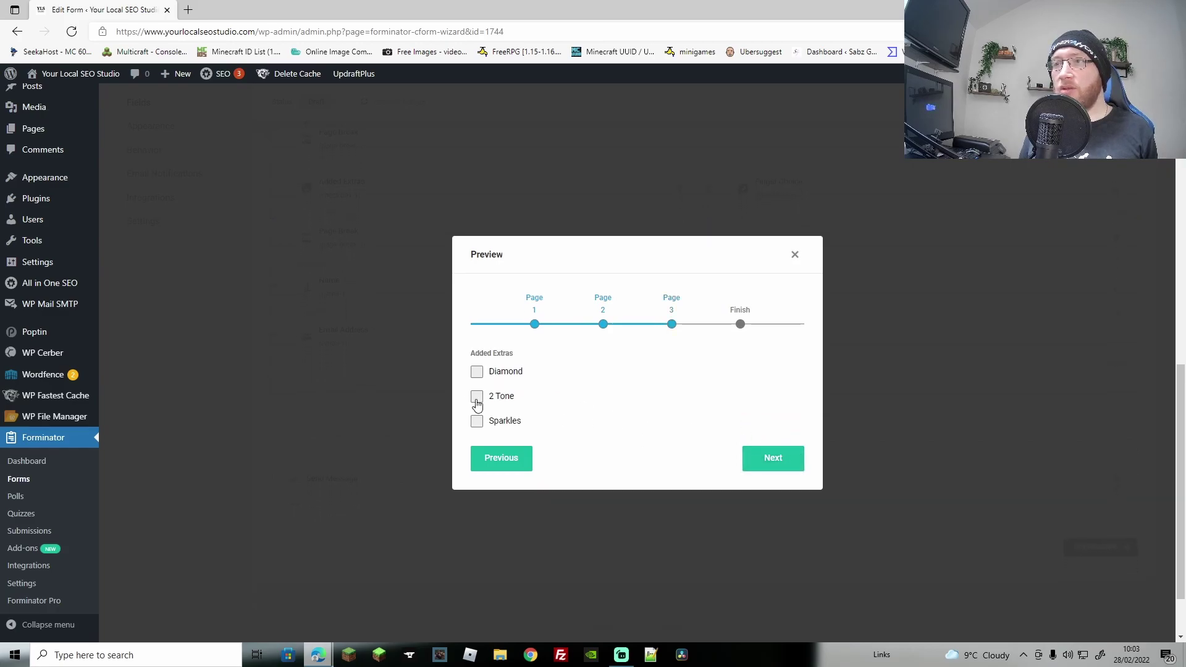
{"action": "left_click", "coordinate": [760, 448]}
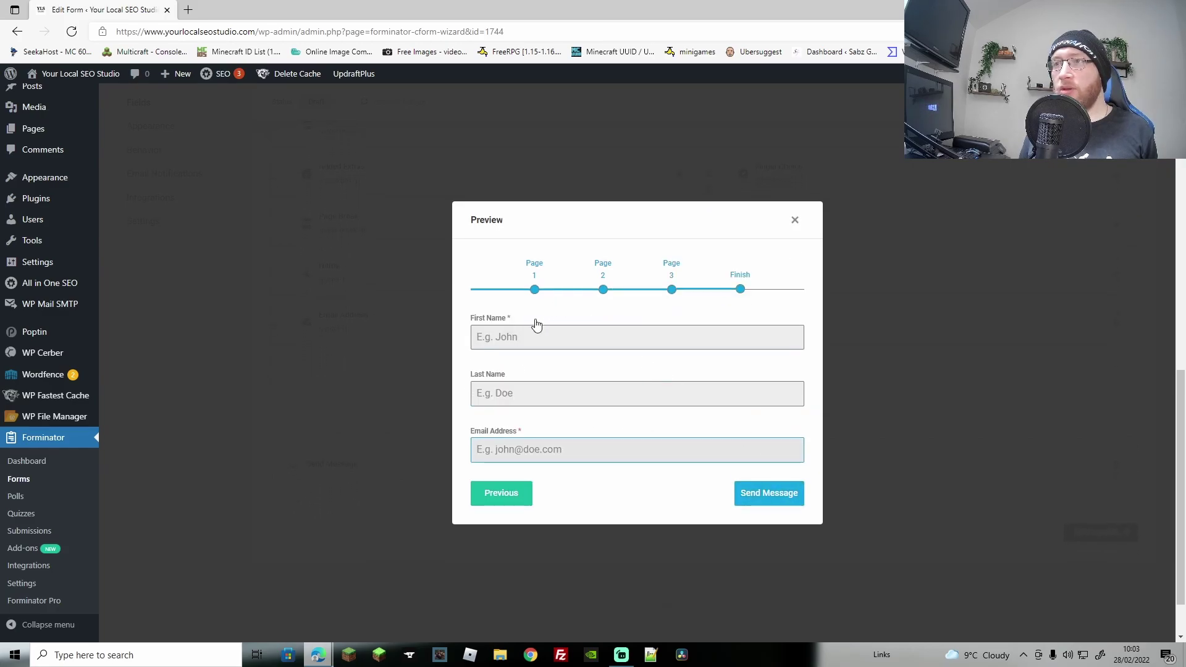
{"action": "left_click", "coordinate": [793, 217]}
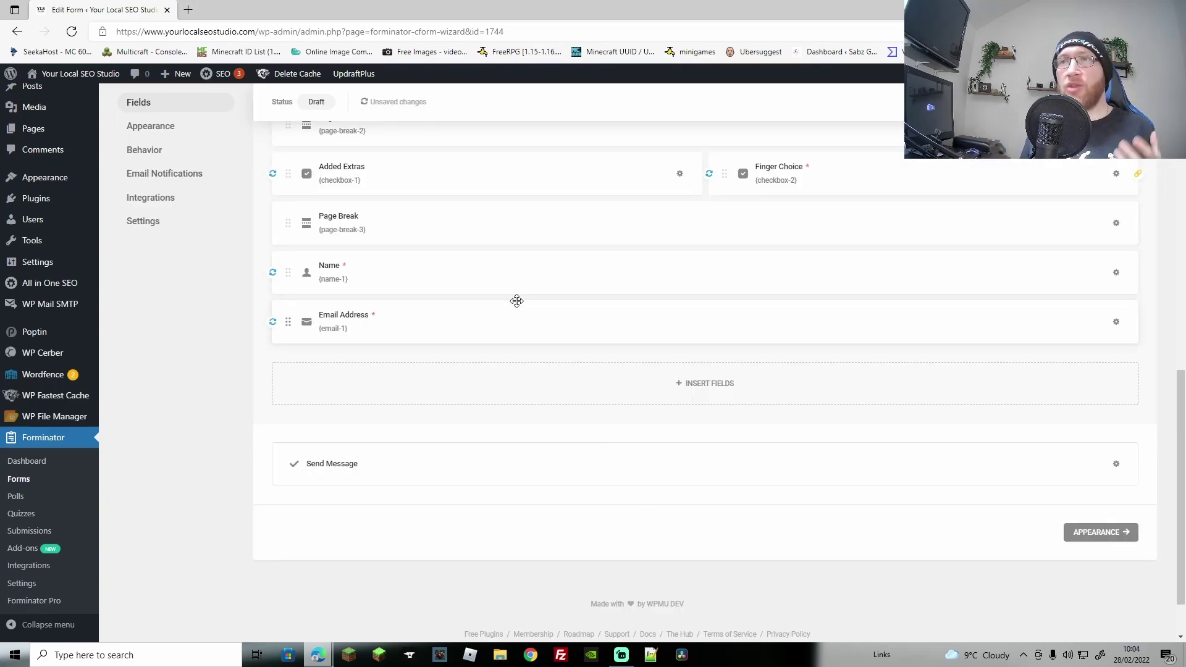
Insert a Calculations field below the Email Address field
{"action": "left_click", "coordinate": [698, 388]}
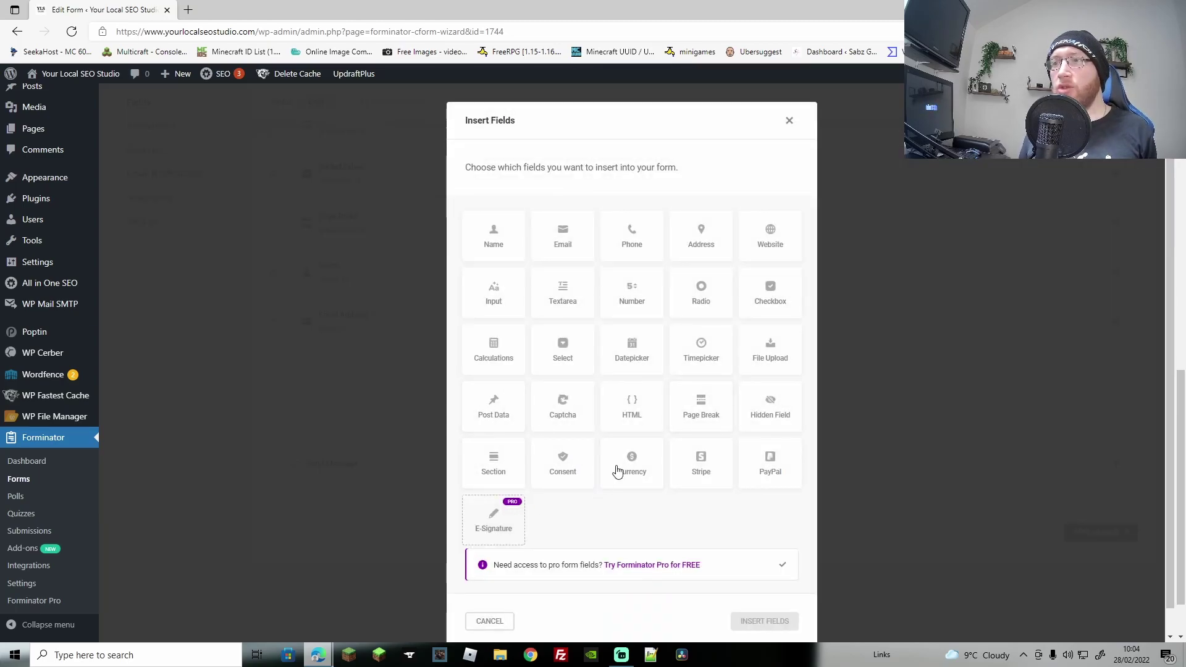
{"action": "left_click", "coordinate": [496, 348]}
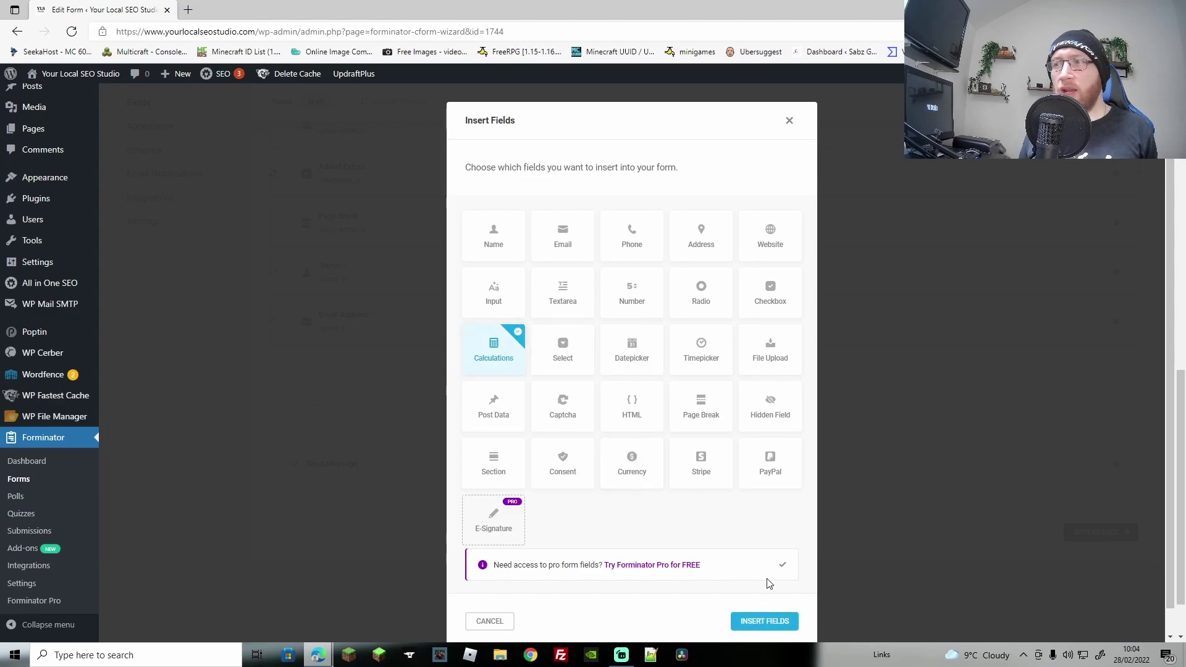
{"action": "left_click", "coordinate": [763, 621]}
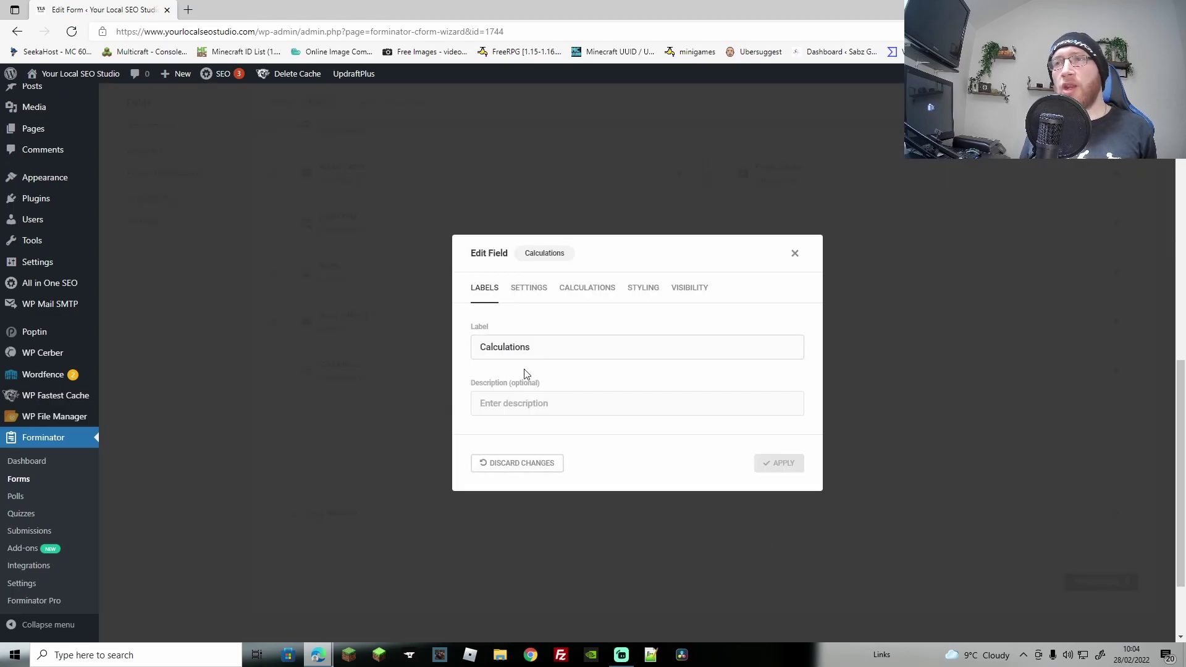
Label the calculation field Sub Total and set its prefix to "Price £"
{"action": "double_click", "coordinate": [554, 346]}
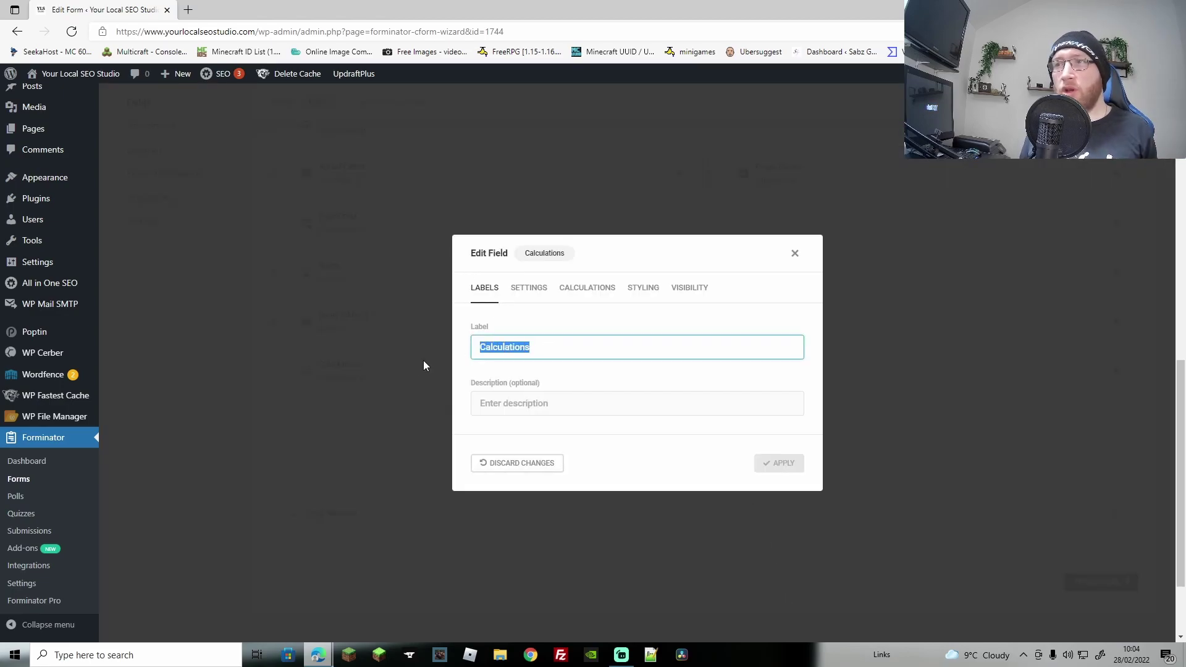
{"action": "type", "text": "Sub T"}
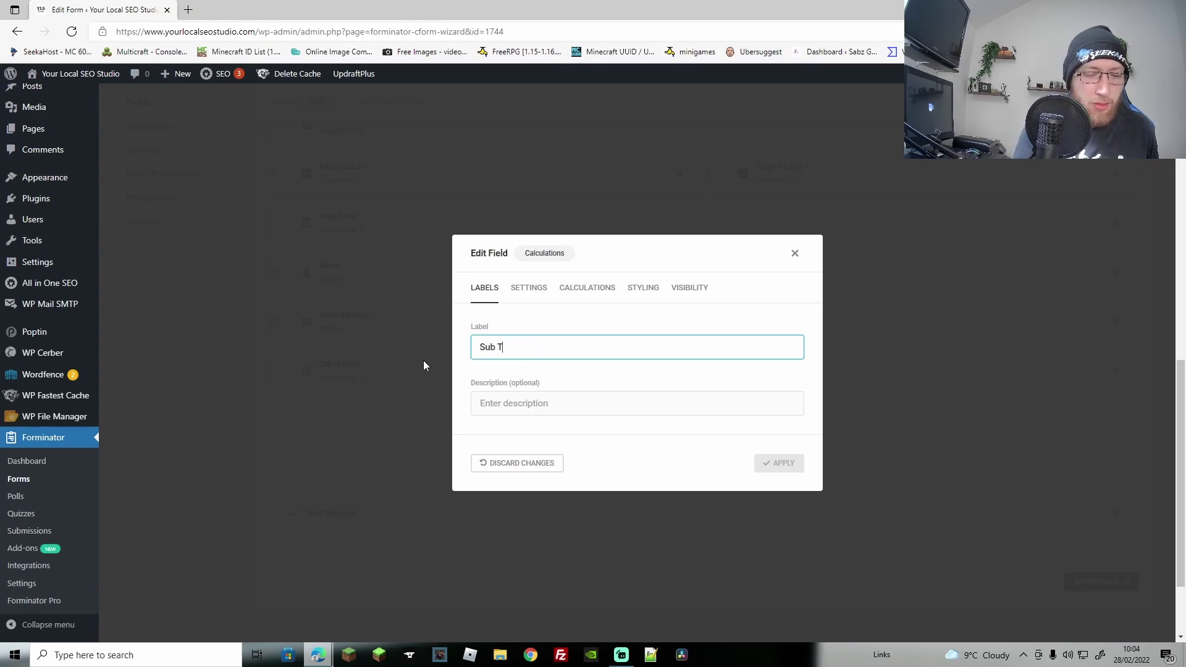
{"action": "type", "text": "otal"}
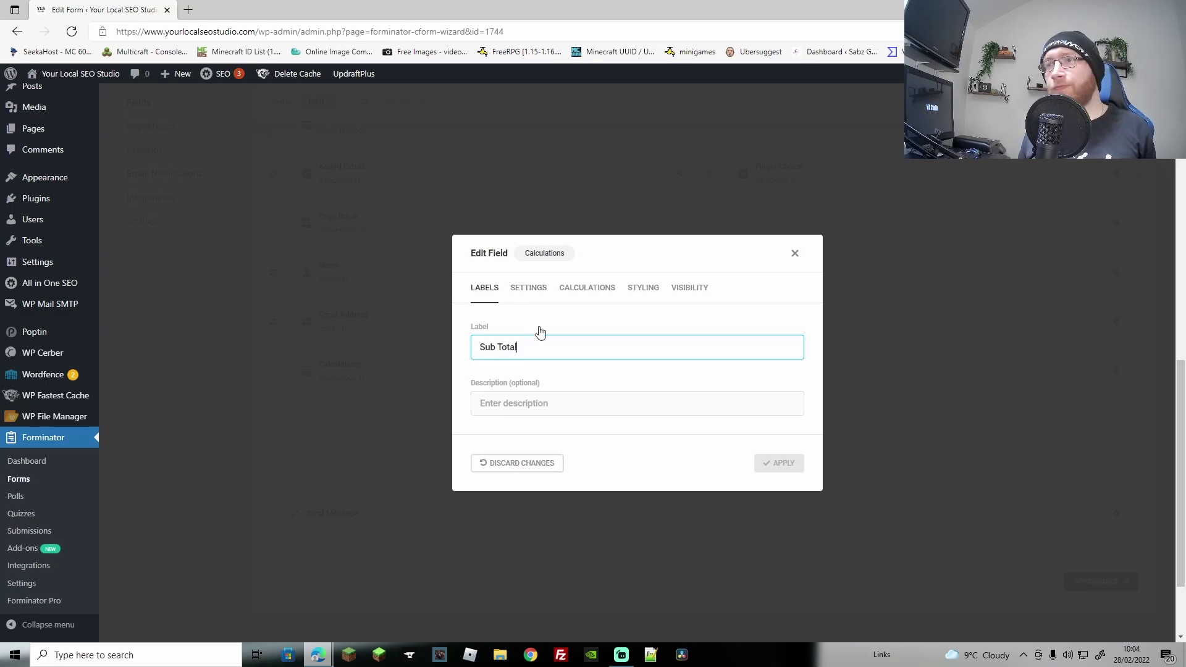
{"action": "left_click", "coordinate": [531, 295]}
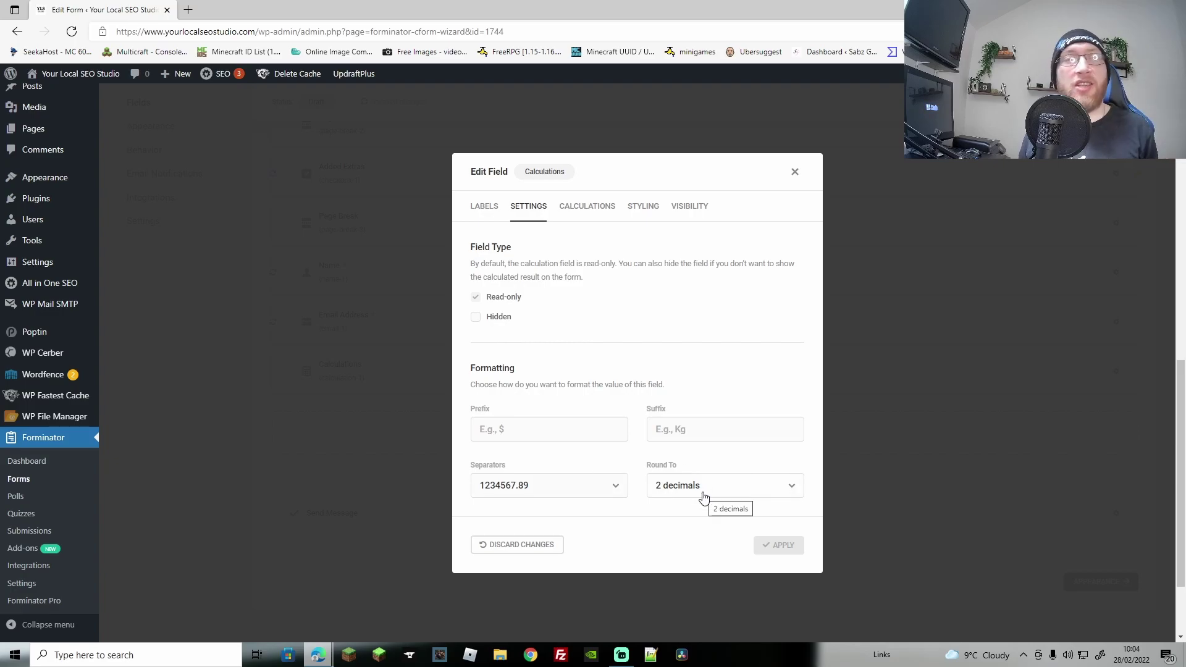
{"action": "left_click", "coordinate": [565, 430]}
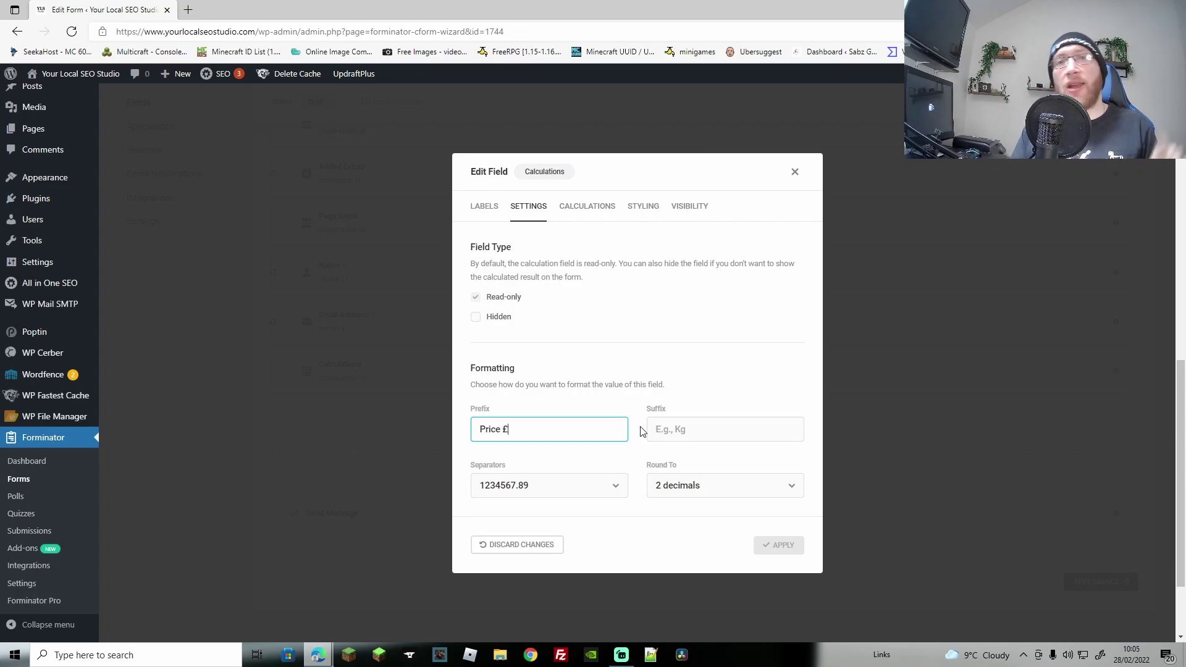
Build the Sub Total formula as Nail Type + Nail Sets + Added Extras + Finger Choice and apply it
{"action": "left_click", "coordinate": [581, 206]}
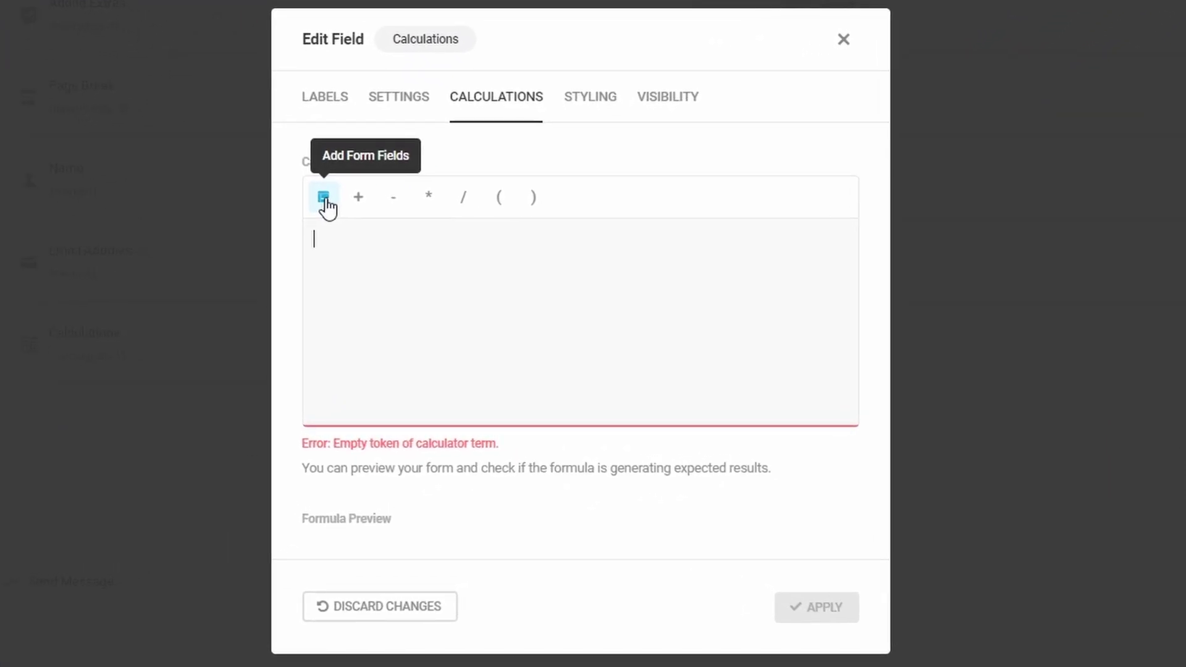
{"action": "left_click", "coordinate": [324, 199]}
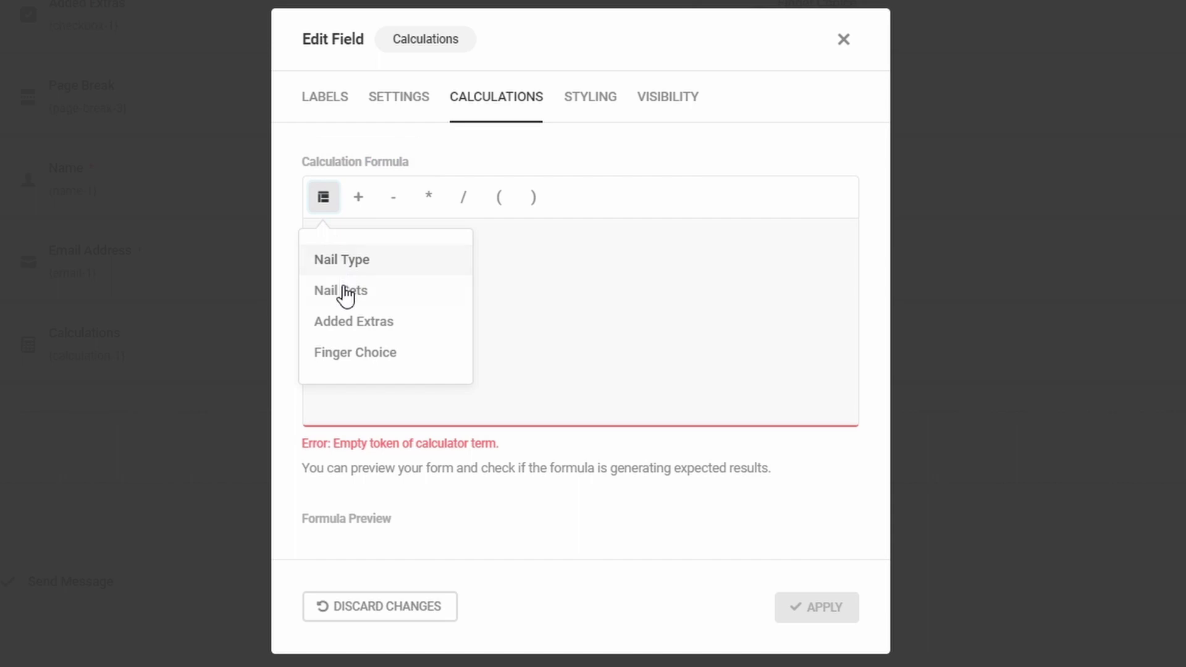
{"action": "left_click", "coordinate": [349, 263]}
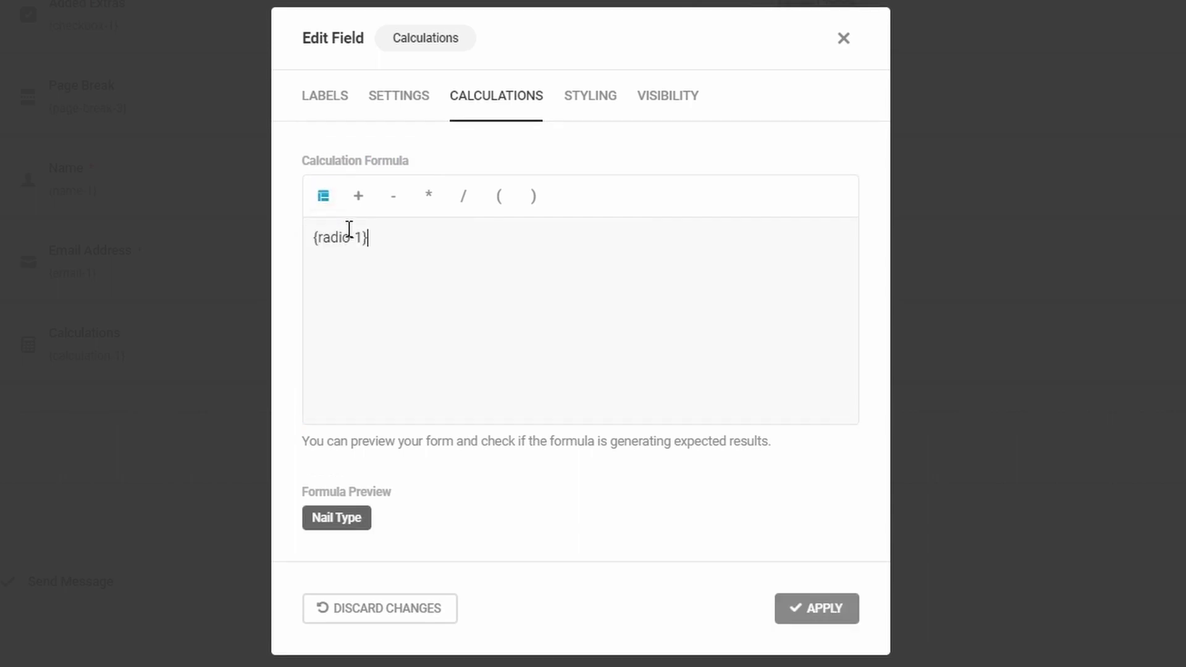
{"action": "left_click", "coordinate": [358, 198]}
{"action": "left_click", "coordinate": [325, 186]}
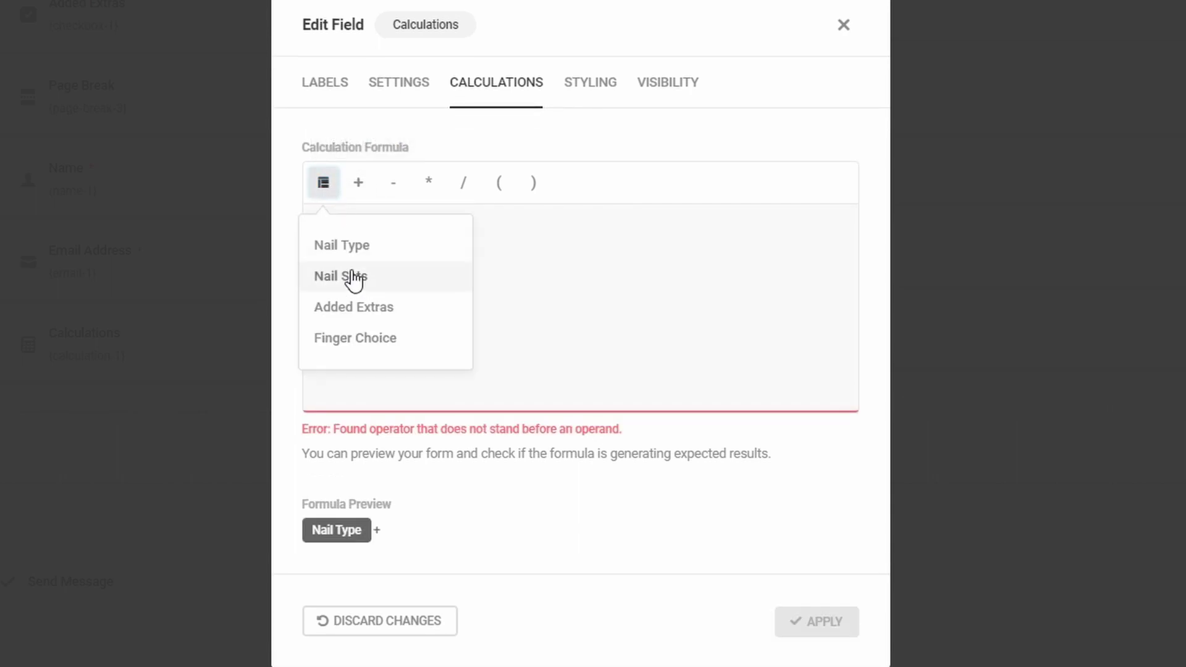
{"action": "left_click", "coordinate": [354, 279]}
{"action": "left_click", "coordinate": [361, 198]}
{"action": "left_click", "coordinate": [328, 196]}
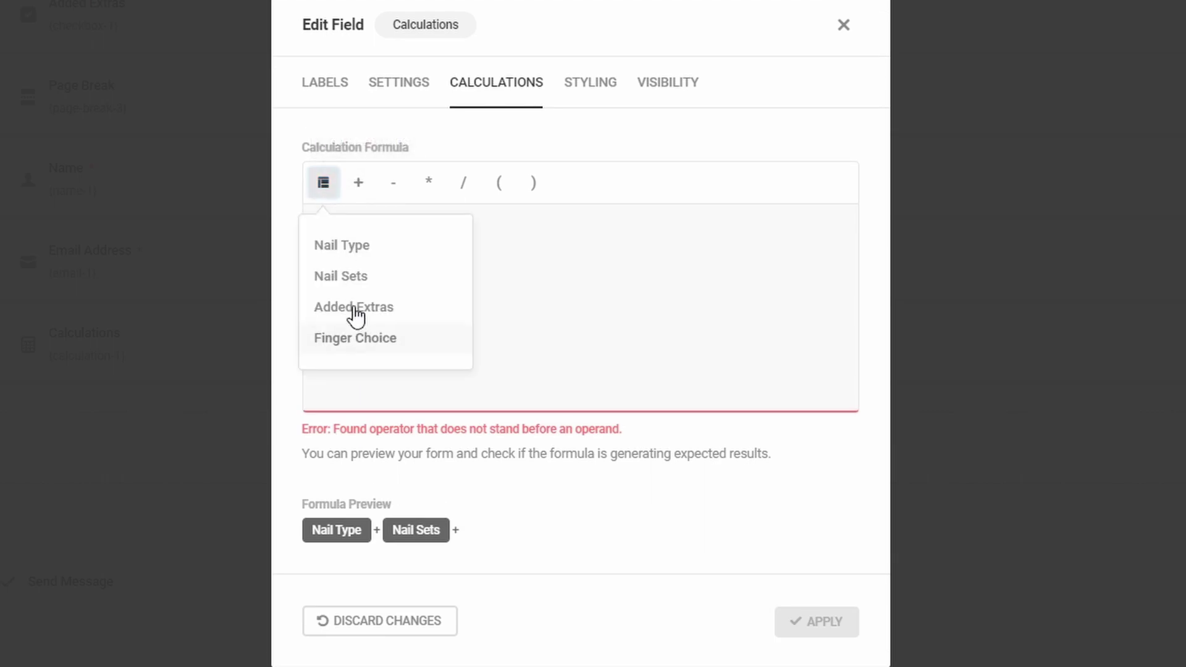
{"action": "left_click", "coordinate": [352, 309]}
{"action": "left_click", "coordinate": [362, 196]}
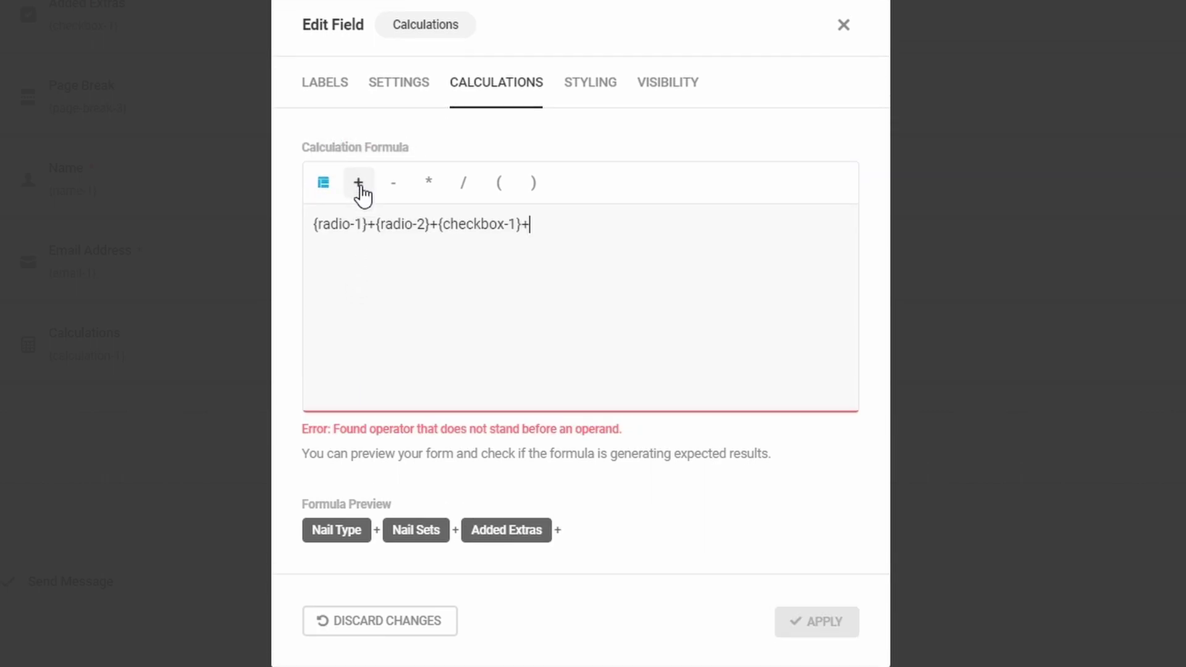
{"action": "left_click", "coordinate": [323, 183]}
{"action": "left_click", "coordinate": [351, 336]}
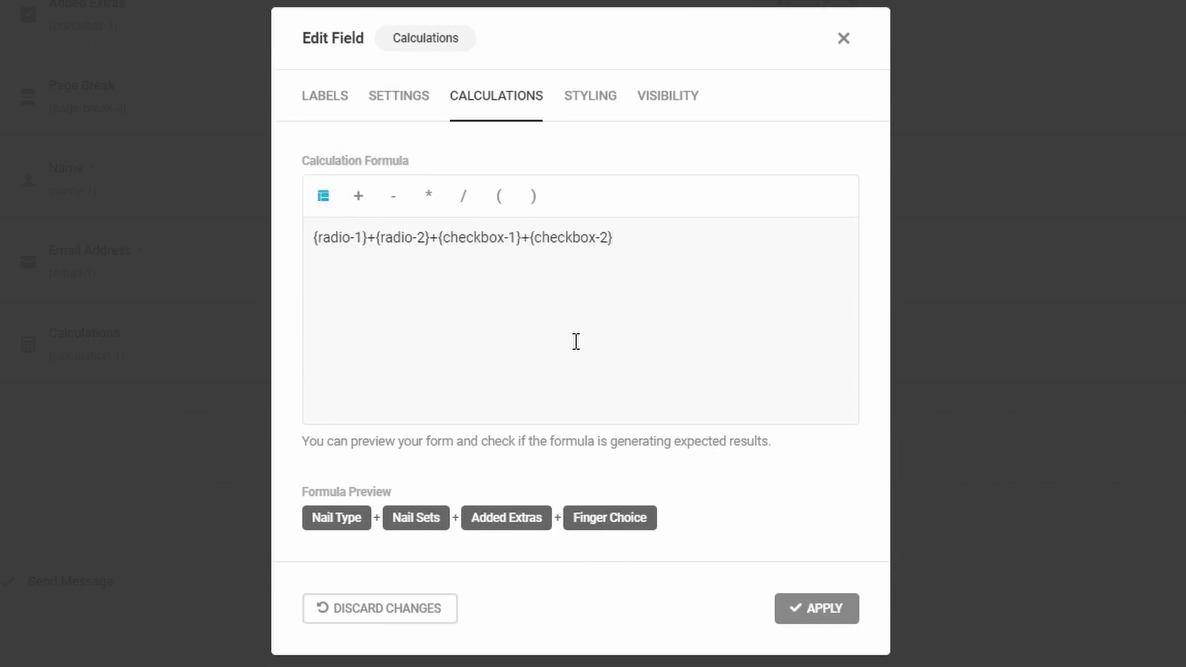
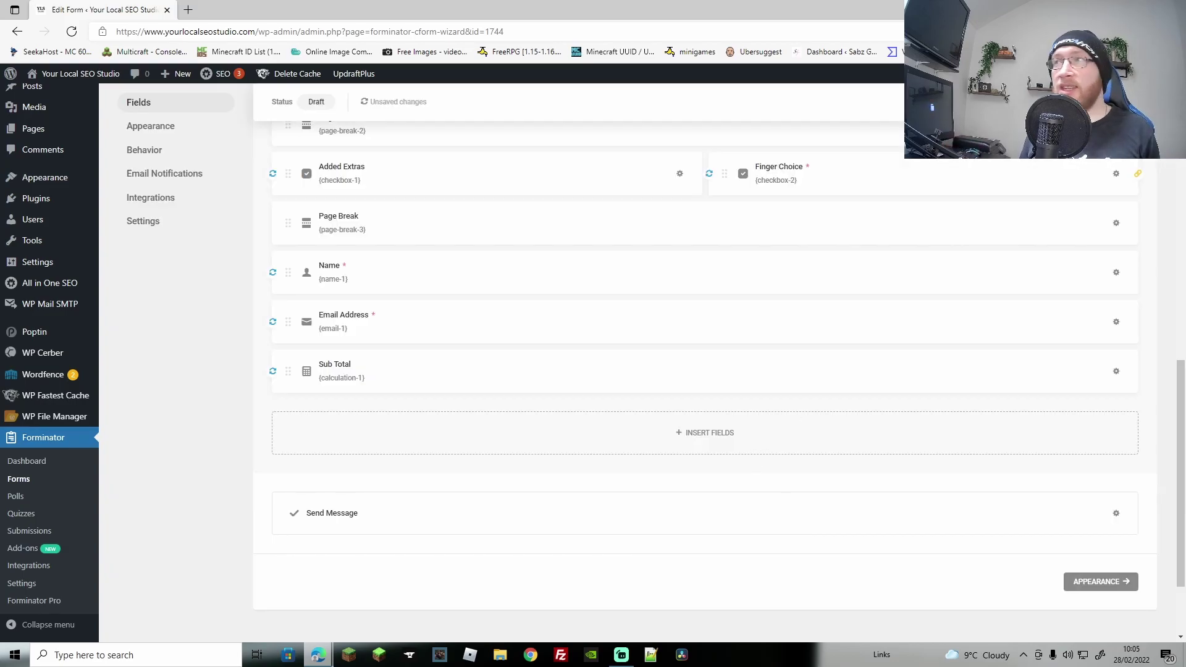
Preview the form, choosing Press on as Nail Type and Single Nail under Nail Sets, and advance to the extras page
{"action": "left_click", "coordinate": [1038, 102]}
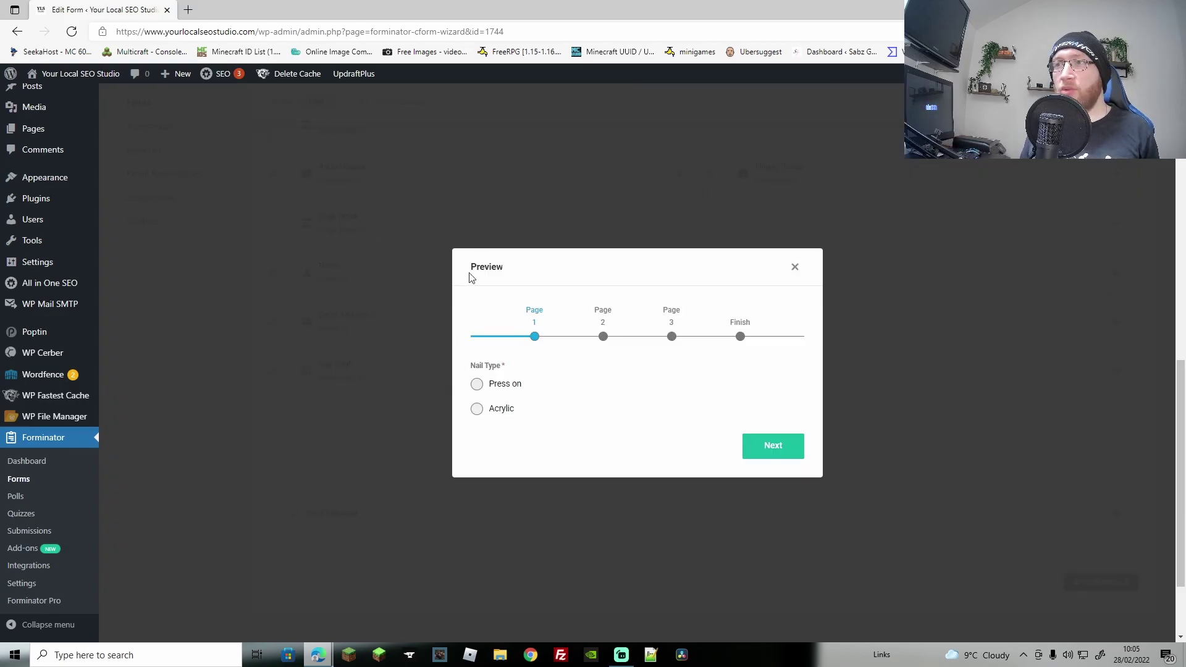
{"action": "left_click", "coordinate": [478, 384]}
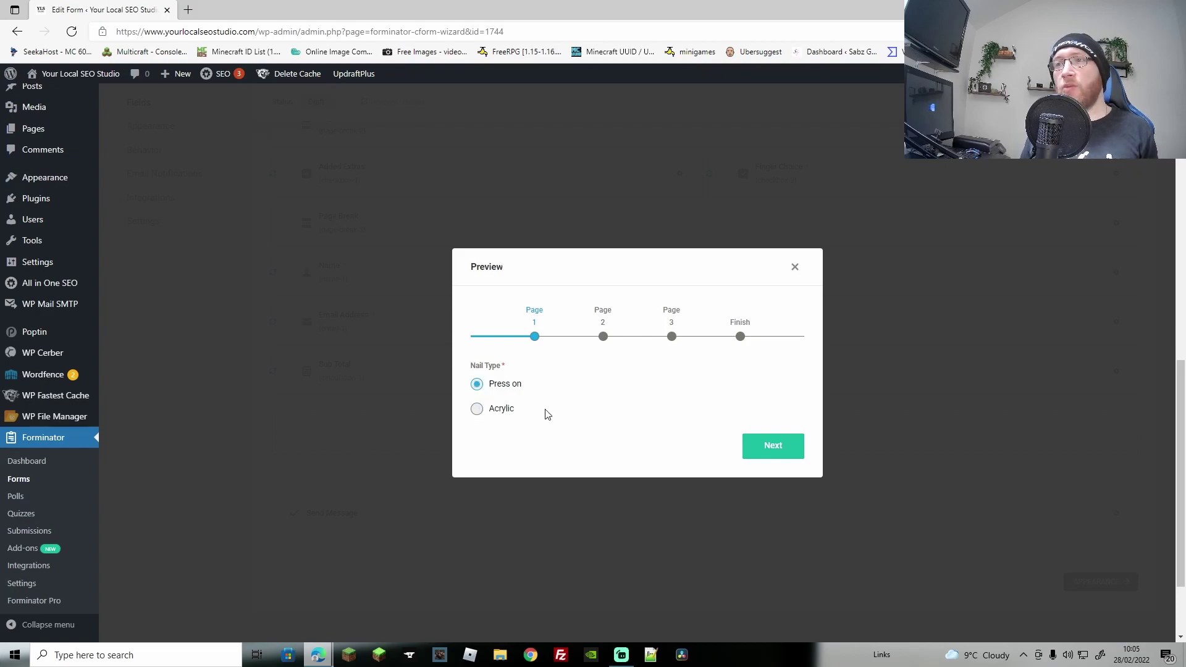
{"action": "left_click", "coordinate": [768, 445]}
{"action": "left_click", "coordinate": [518, 451]}
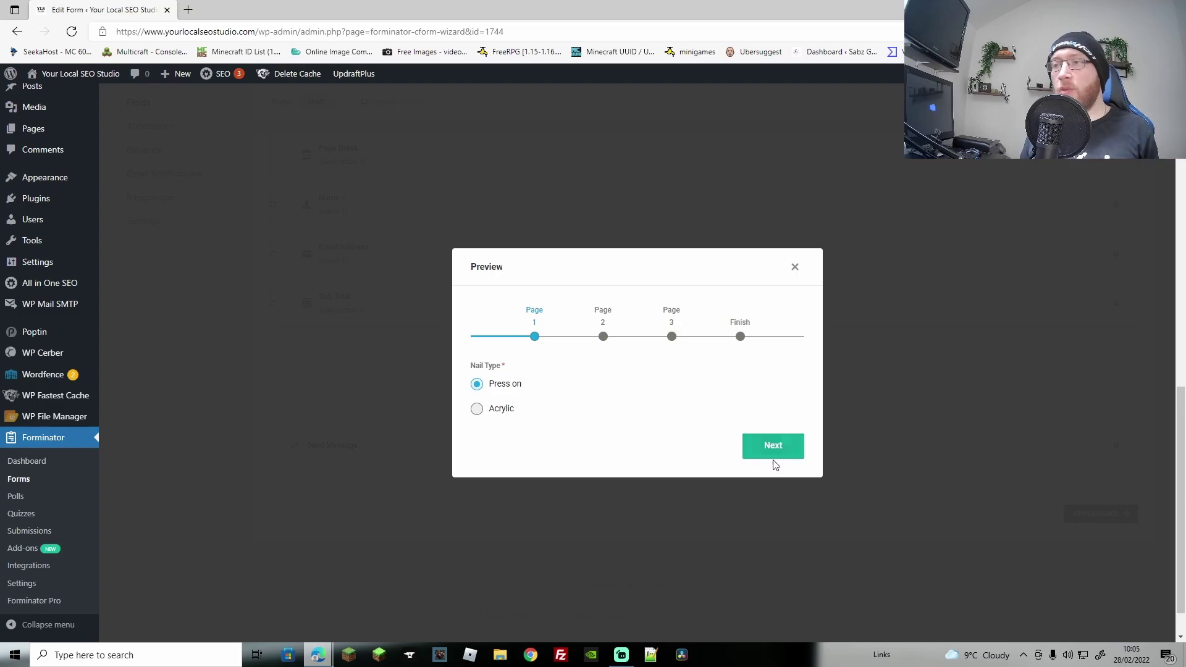
{"action": "left_click", "coordinate": [772, 448]}
{"action": "left_click", "coordinate": [476, 385]}
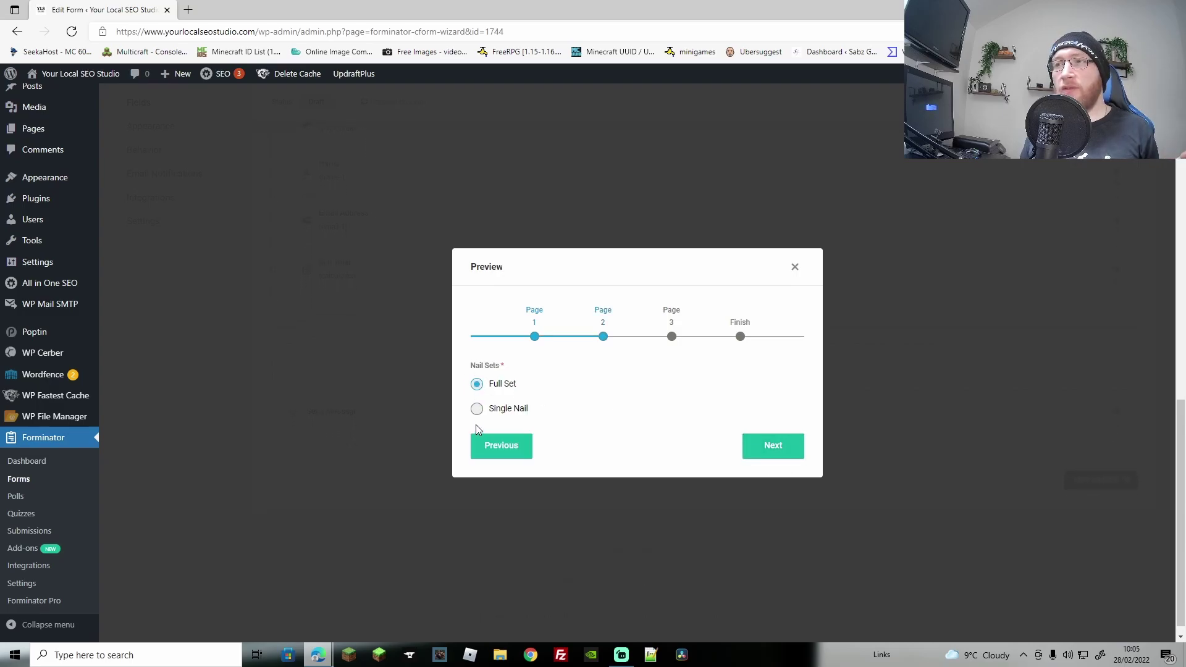
{"action": "left_click", "coordinate": [476, 410]}
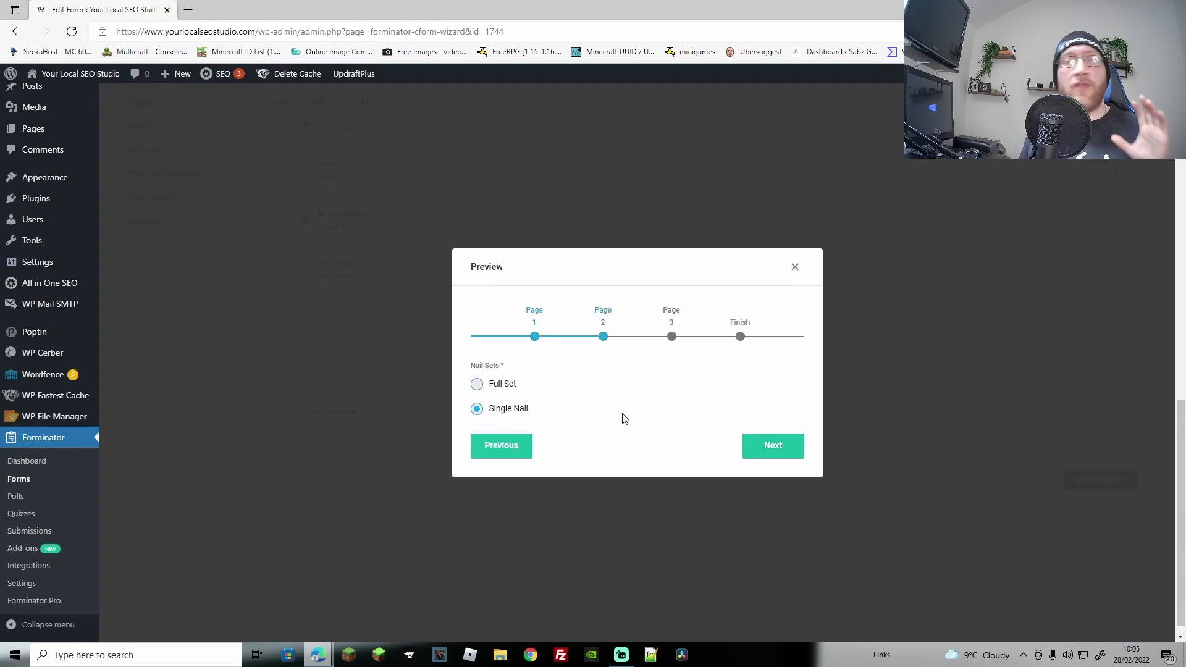
{"action": "left_click", "coordinate": [768, 454]}
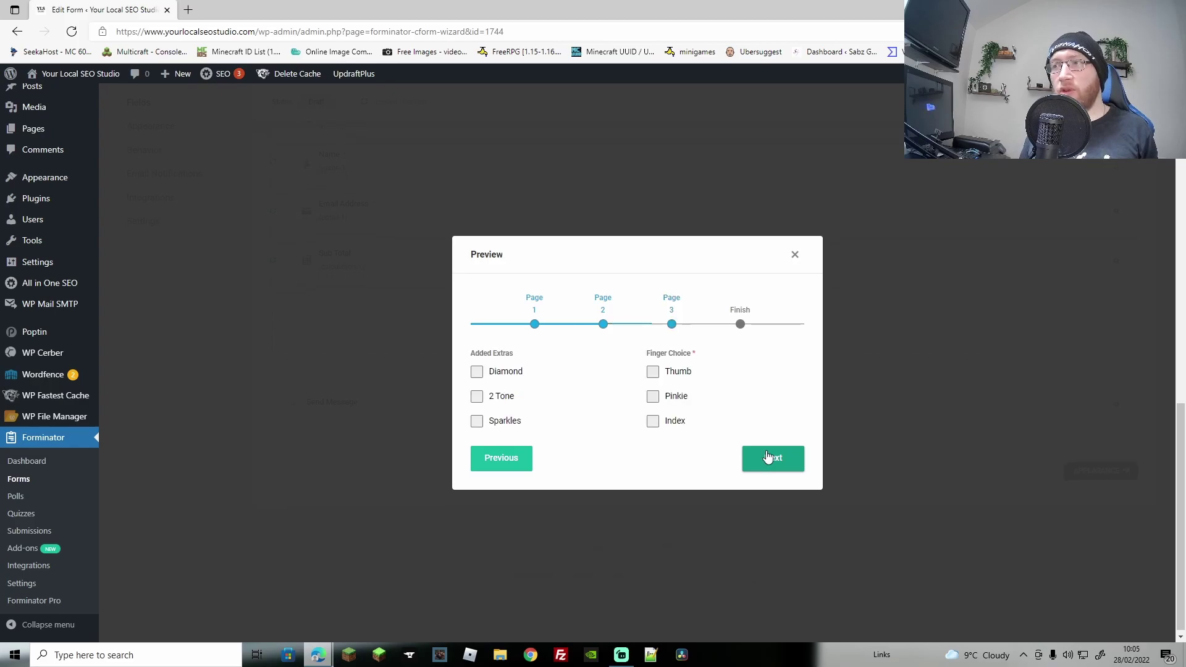
Choose Diamond as extra and Thumb and Index as fingers, check the Sub Total on the last page, and close the preview
{"action": "left_click", "coordinate": [477, 374]}
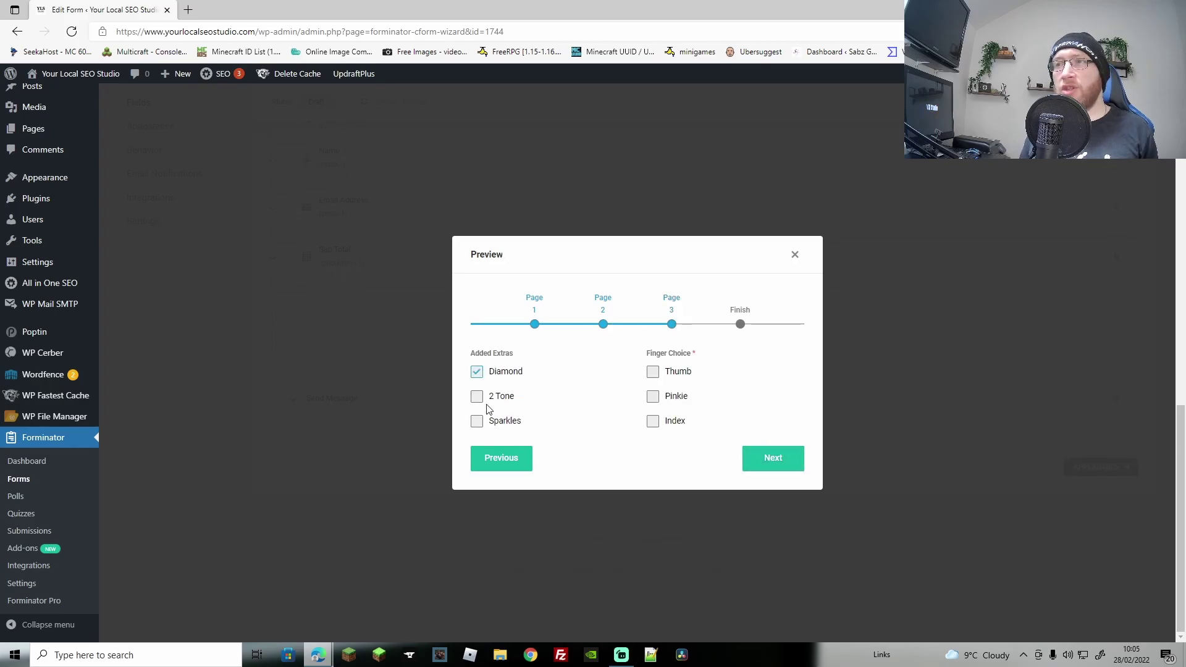
{"action": "left_click", "coordinate": [659, 376]}
{"action": "left_click", "coordinate": [652, 424]}
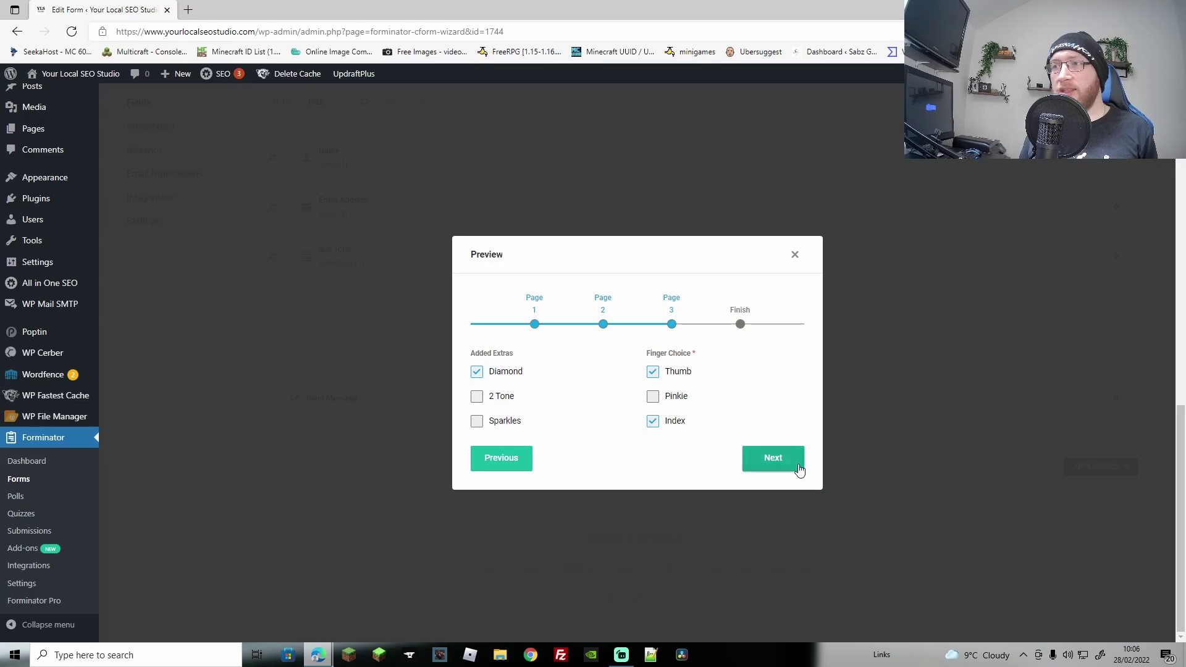
{"action": "left_click", "coordinate": [785, 459]}
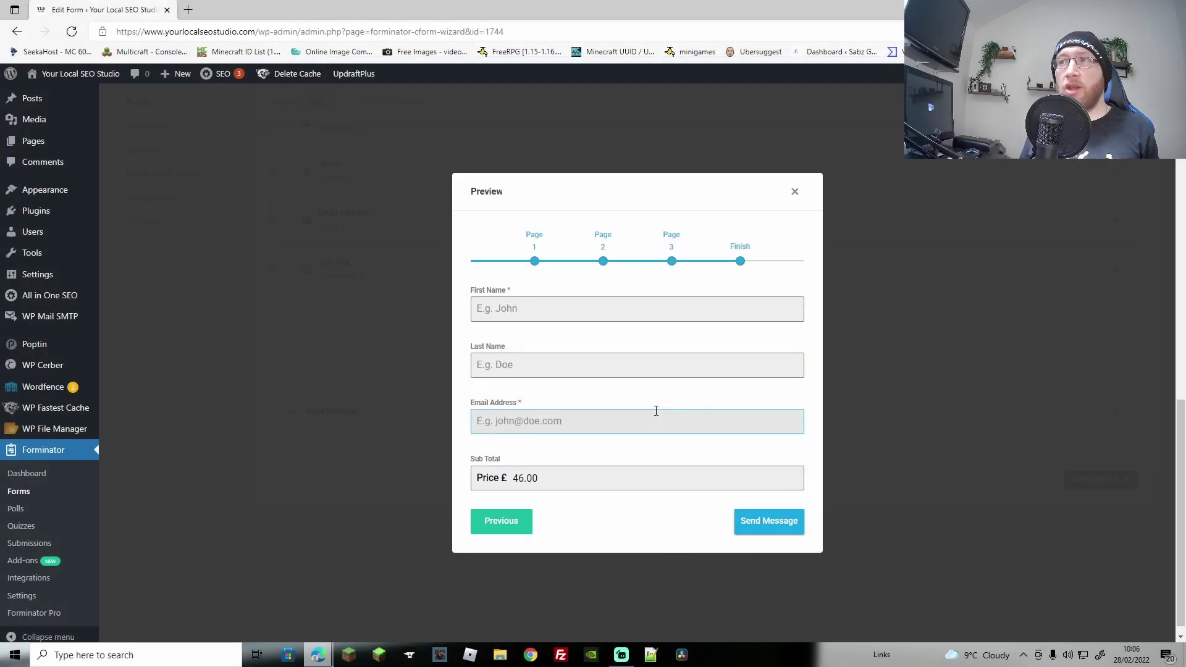
{"action": "left_click", "coordinate": [795, 192]}
Check the page labels in the Pagination field's settings and in the form preview
{"action": "scroll", "coordinate": [788, 363], "scroll_direction": "up", "scroll_amount": 10}
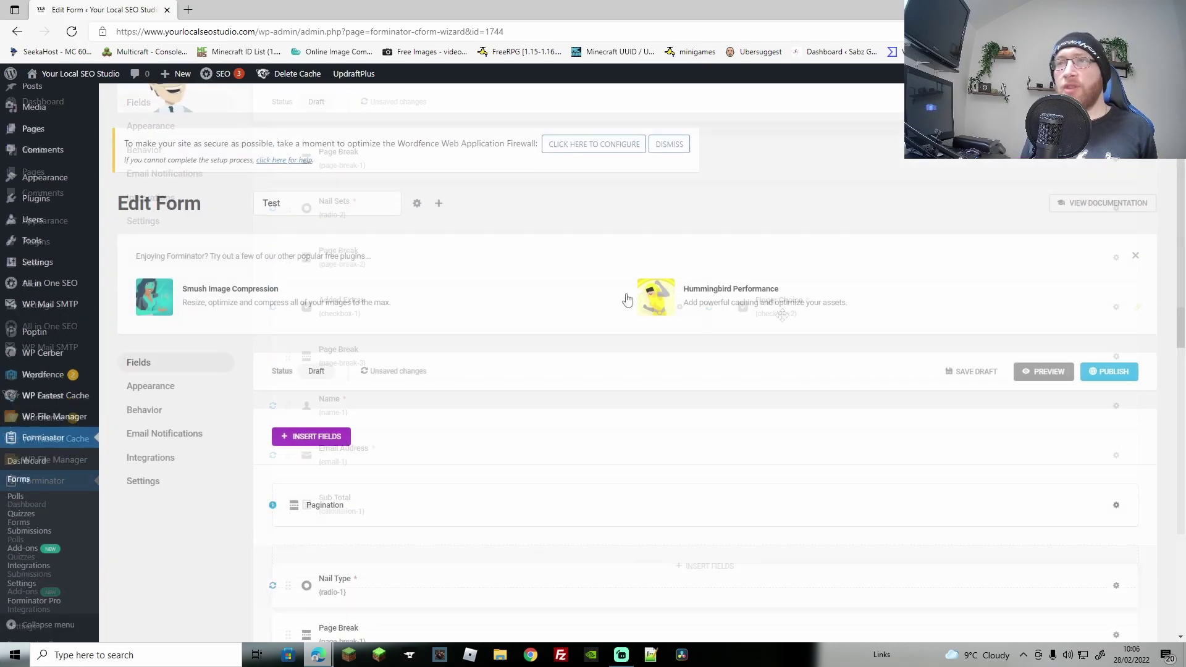
{"action": "left_click", "coordinate": [340, 400]}
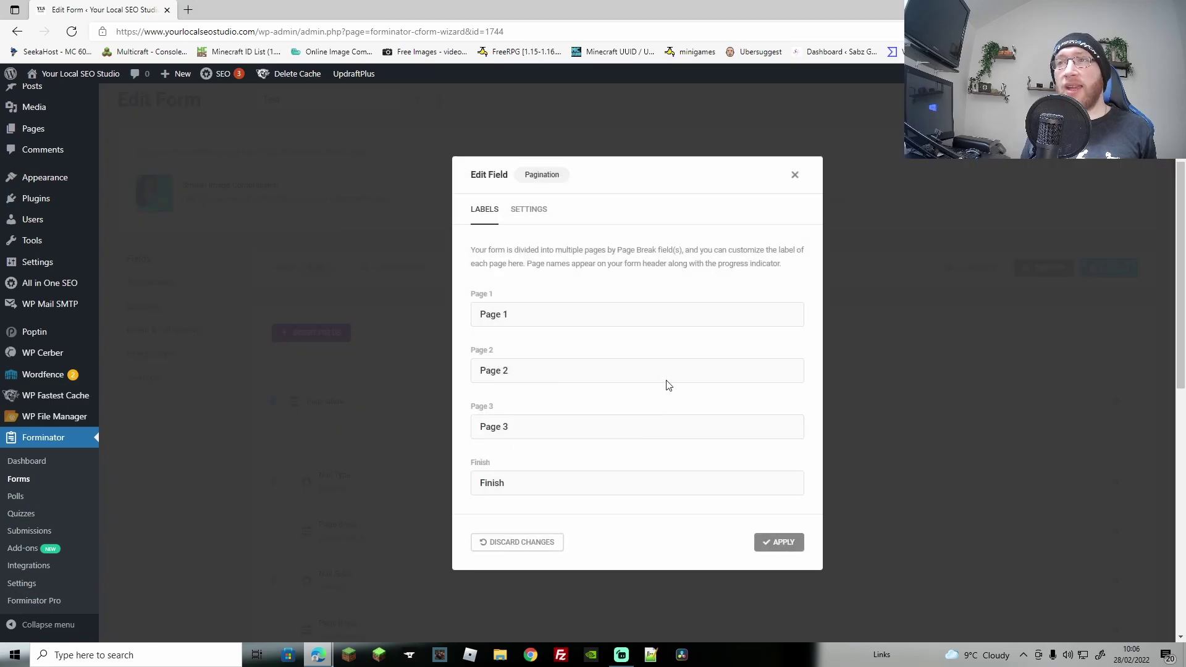
{"action": "left_click", "coordinate": [795, 175]}
{"action": "left_click", "coordinate": [1043, 494]}
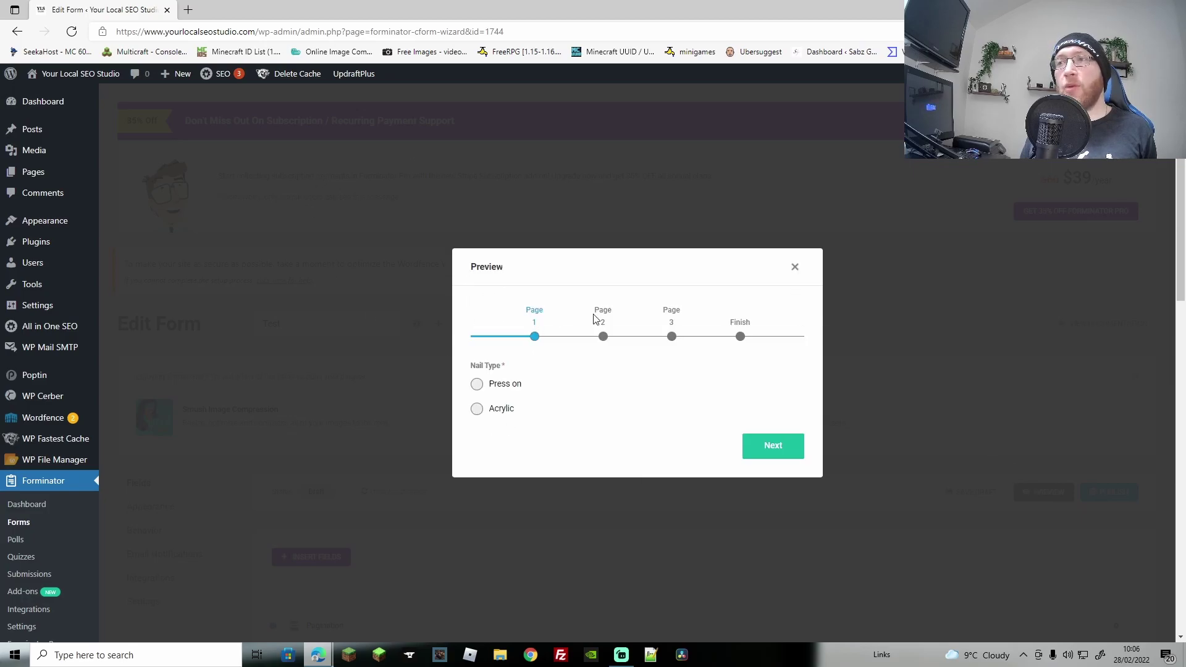
{"action": "left_click", "coordinate": [794, 267]}
In the Pagination field, label the first three pages Nail Type, Nail Sets and Extras
{"action": "scroll", "coordinate": [442, 384], "scroll_direction": "down", "scroll_amount": 2}
{"action": "left_click", "coordinate": [349, 547]}
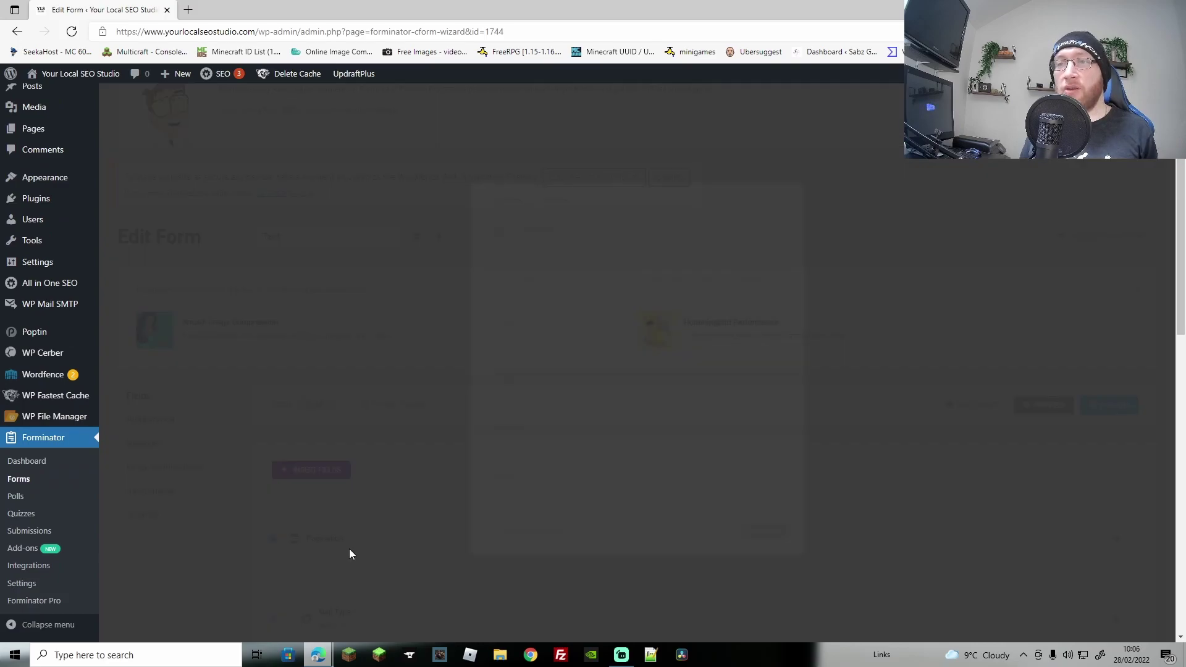
{"action": "triple_click", "coordinate": [538, 318]}
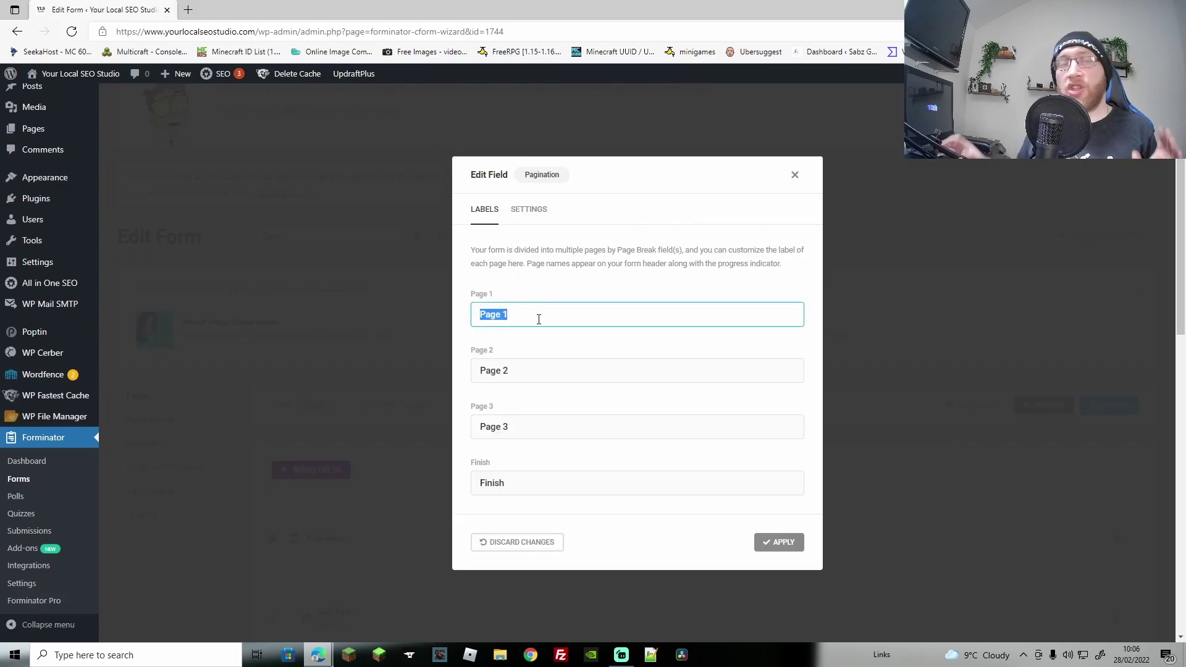
{"action": "type", "text": "Nail Type"}
{"action": "left_click", "coordinate": [527, 366]}
{"action": "triple_click", "coordinate": [527, 366]}
{"action": "type", "text": "Nail Sets"}
{"action": "triple_click", "coordinate": [538, 427]}
{"action": "type", "text": "Extras"}
Label the Finish page Details, apply the pagination labels, and check them in the form preview
{"action": "left_click", "coordinate": [541, 475]}
{"action": "triple_click", "coordinate": [524, 474]}
{"action": "type", "text": "D"}
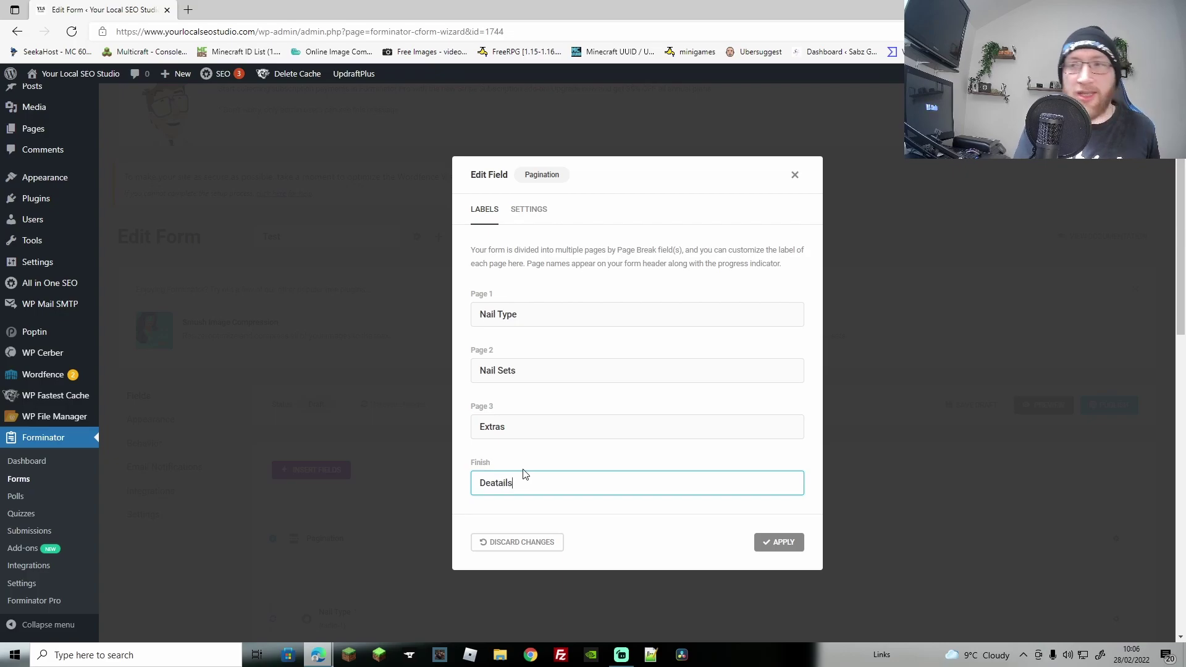
{"action": "double_click", "coordinate": [502, 483]}
{"action": "right_click", "coordinate": [503, 483]}
{"action": "left_click", "coordinate": [538, 177]}
{"action": "left_click", "coordinate": [781, 543]}
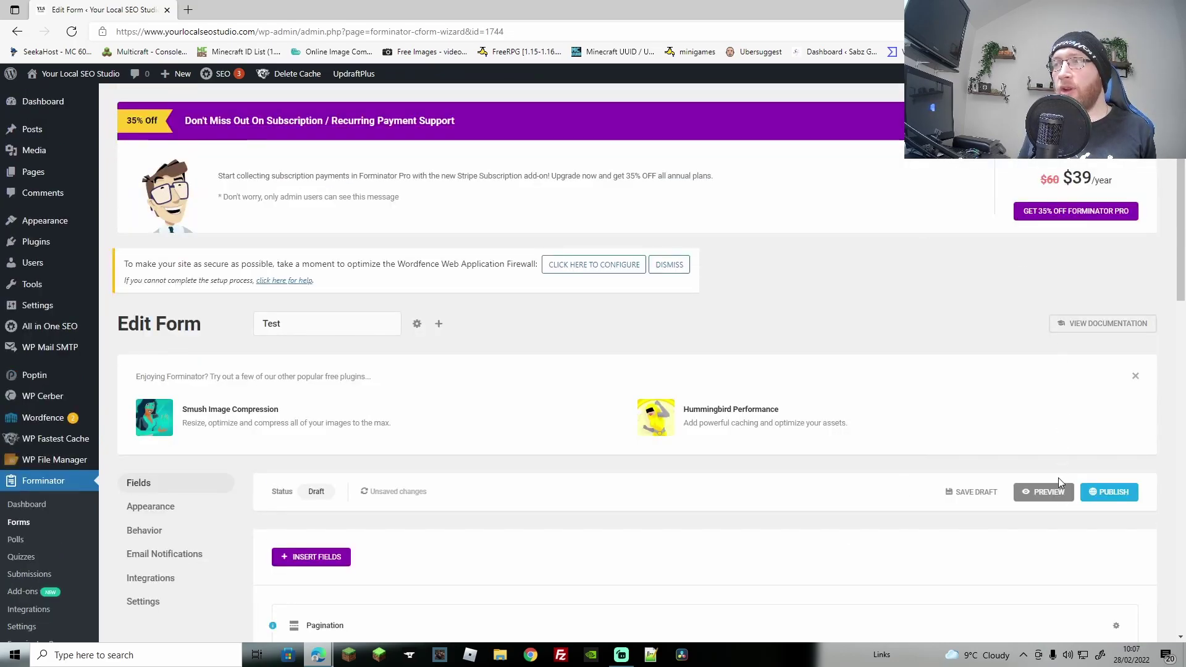
{"action": "left_click", "coordinate": [1046, 495]}
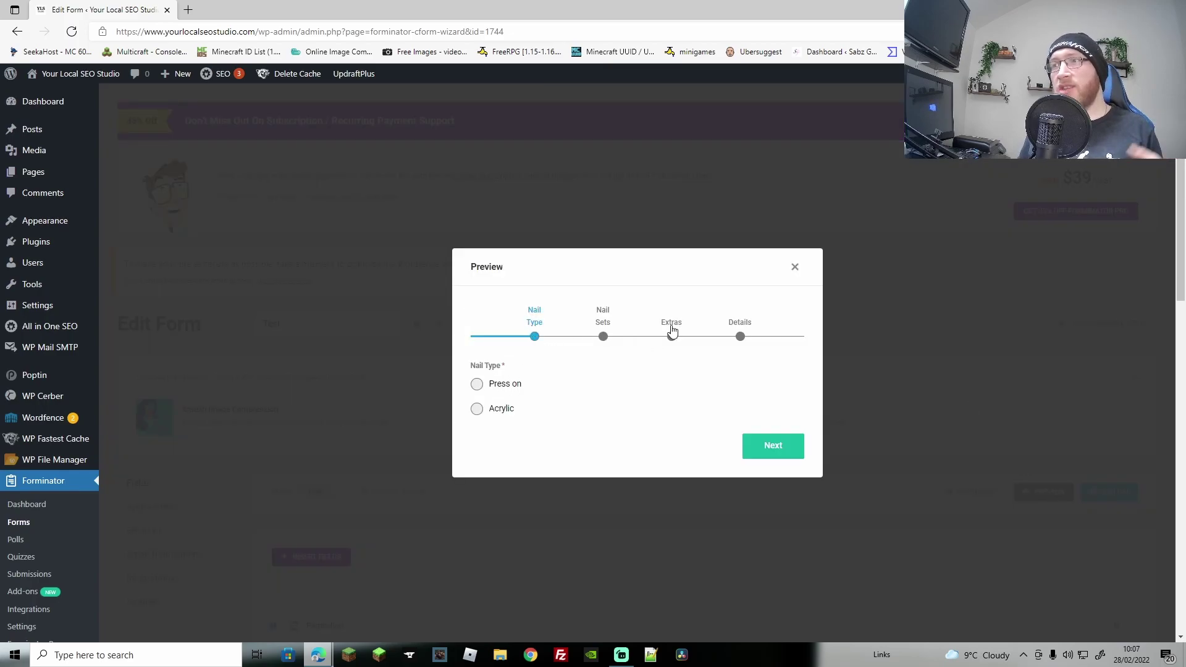
{"action": "left_click", "coordinate": [795, 267]}
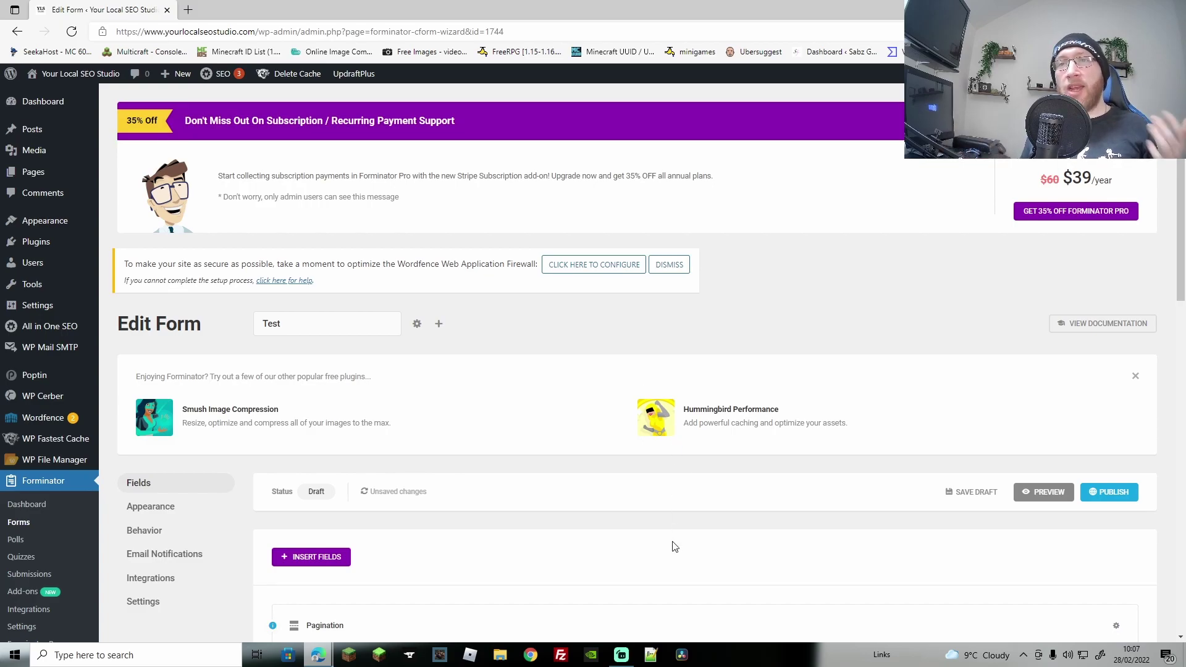
Try the Flat and Bold design styles for the form's appearance and settle on Material
{"action": "scroll", "coordinate": [622, 516], "scroll_direction": "down", "scroll_amount": 1}
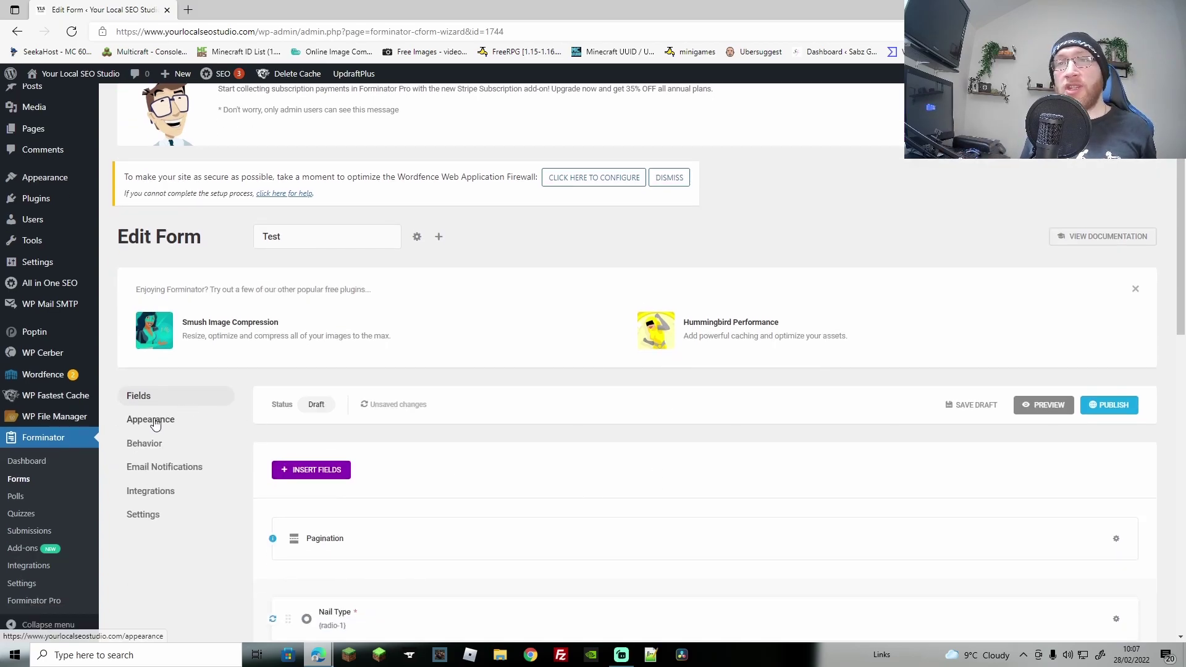
{"action": "left_click", "coordinate": [156, 425]}
{"action": "scroll", "coordinate": [623, 443], "scroll_direction": "down", "scroll_amount": 3}
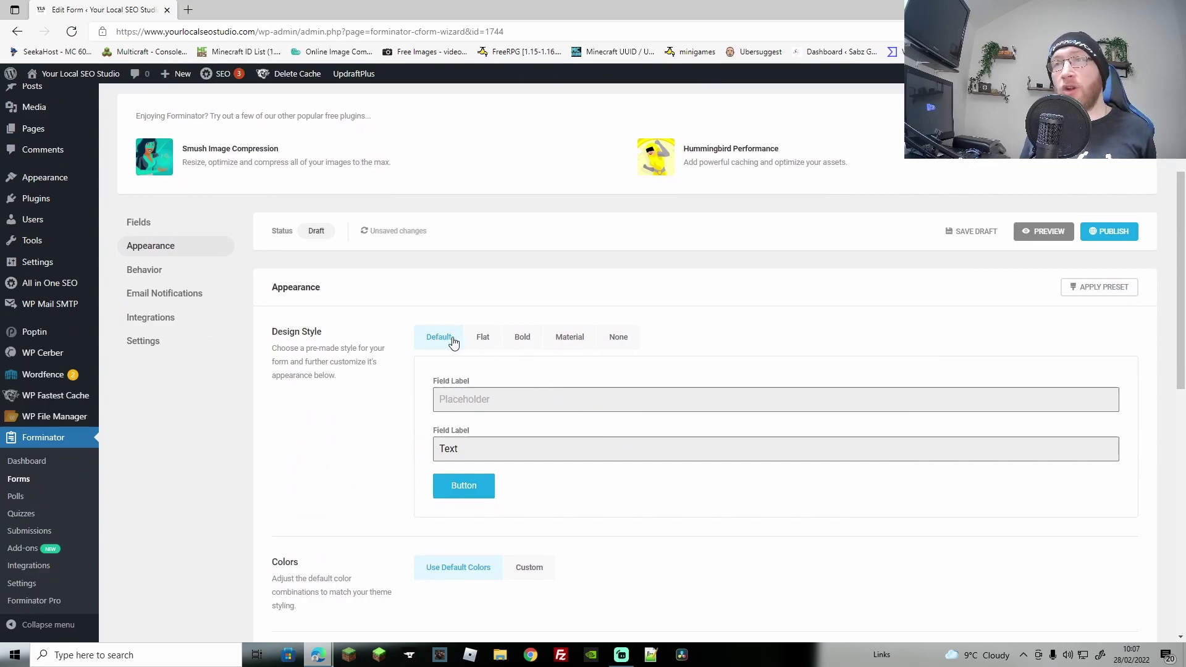
{"action": "left_click", "coordinate": [488, 339]}
{"action": "left_click", "coordinate": [521, 339]}
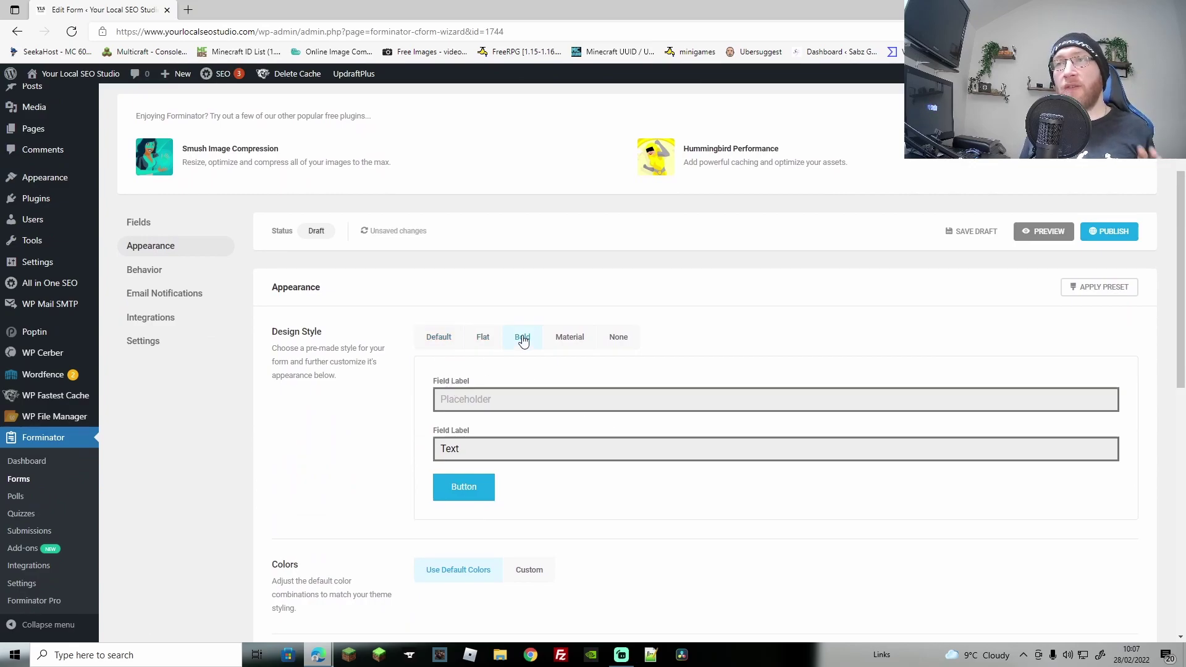
{"action": "left_click", "coordinate": [556, 339]}
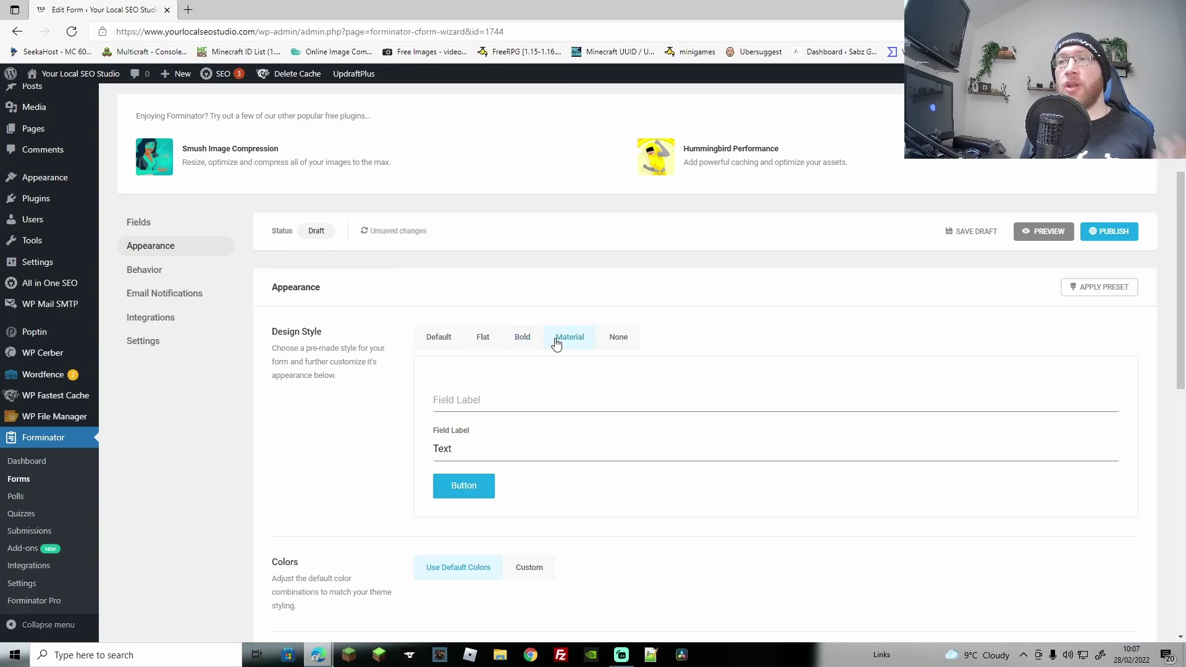
Preview the restyled form through to the Extras page and close the preview
{"action": "left_click", "coordinate": [1045, 232]}
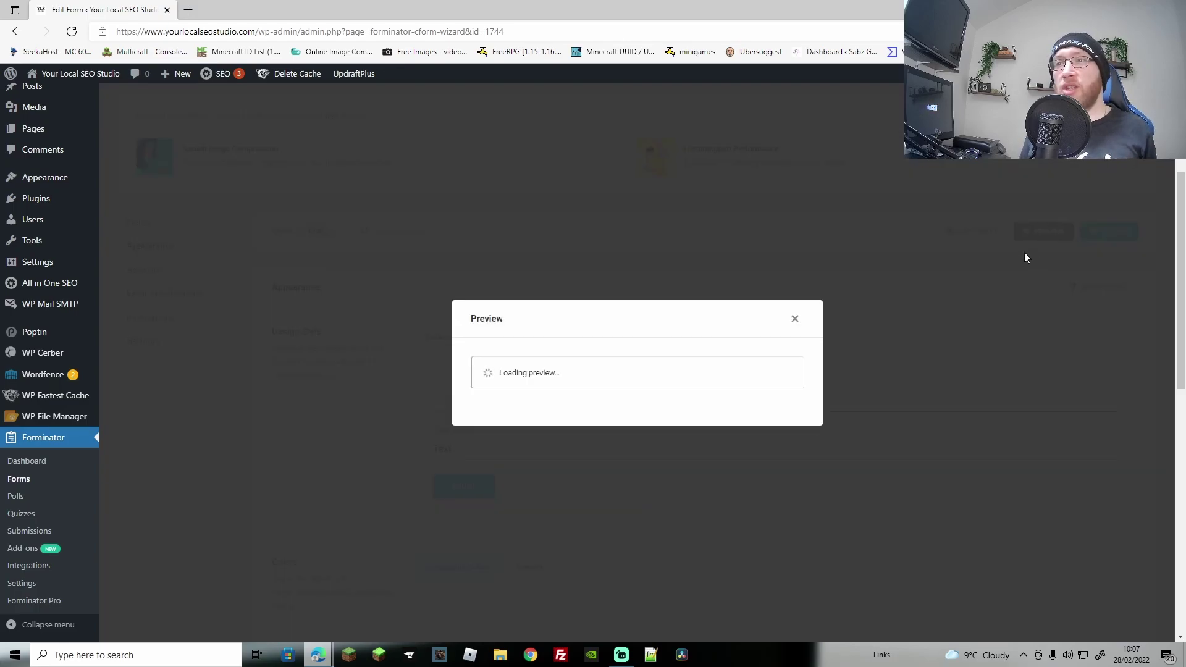
{"action": "left_click", "coordinate": [773, 434]}
{"action": "left_click", "coordinate": [773, 434]}
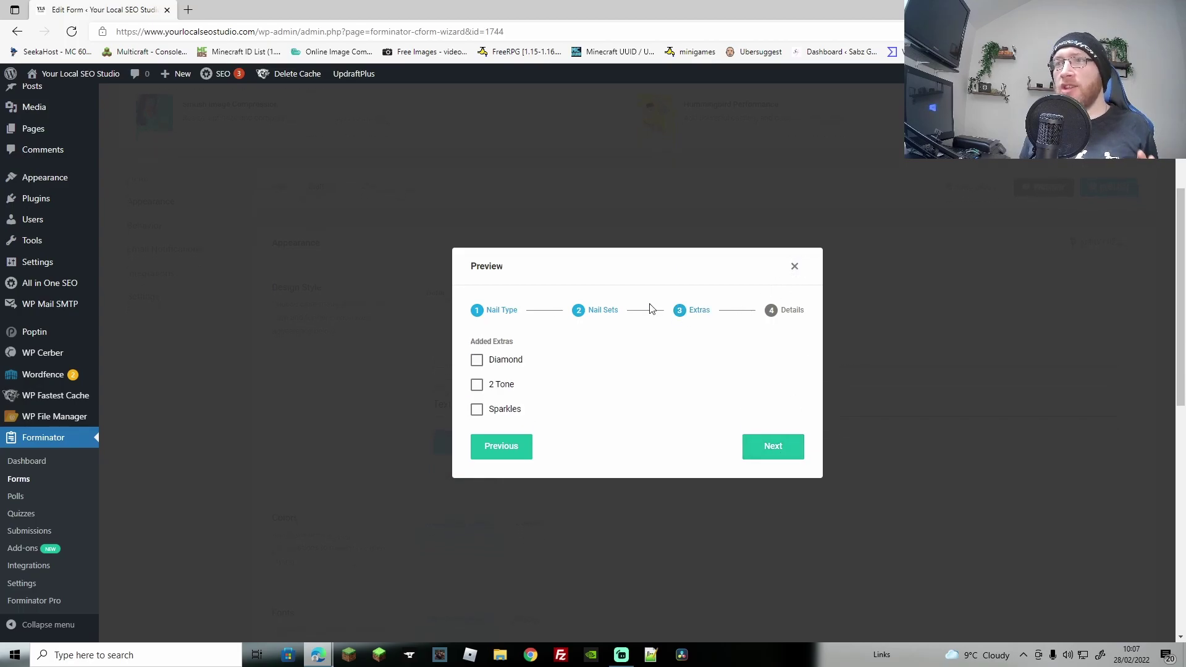
{"action": "left_click", "coordinate": [795, 266]}
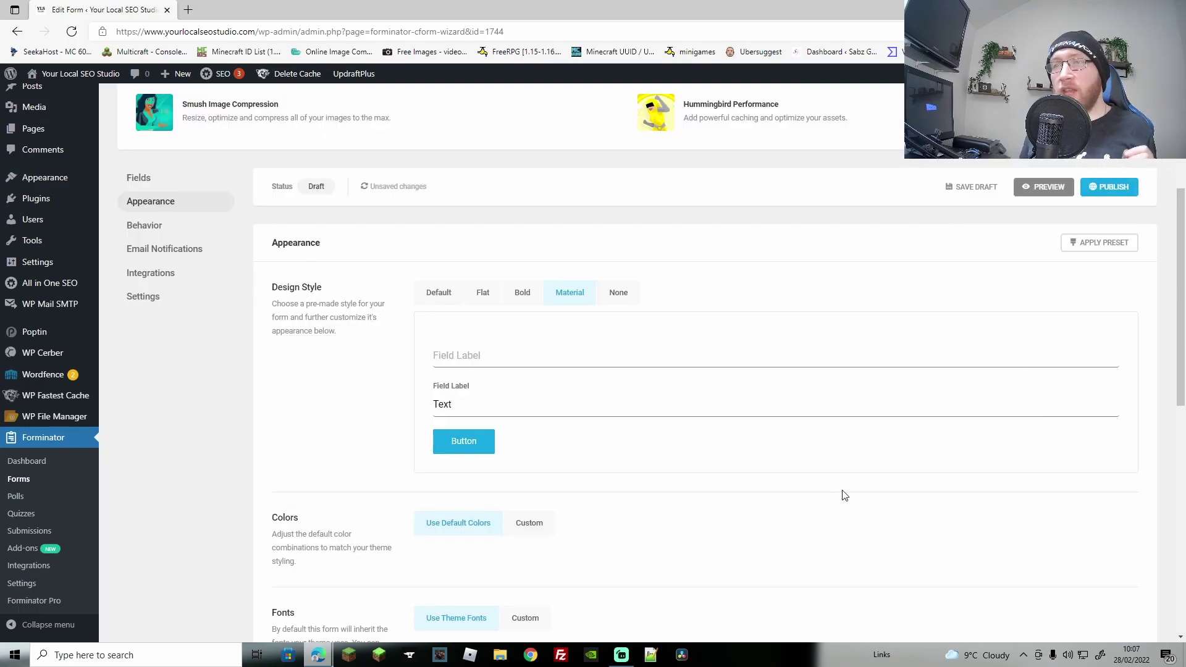
Switch the form's colors to Custom and look through the Form Container and Input and Textarea color options
{"action": "scroll", "coordinate": [648, 426], "scroll_direction": "down", "scroll_amount": 3}
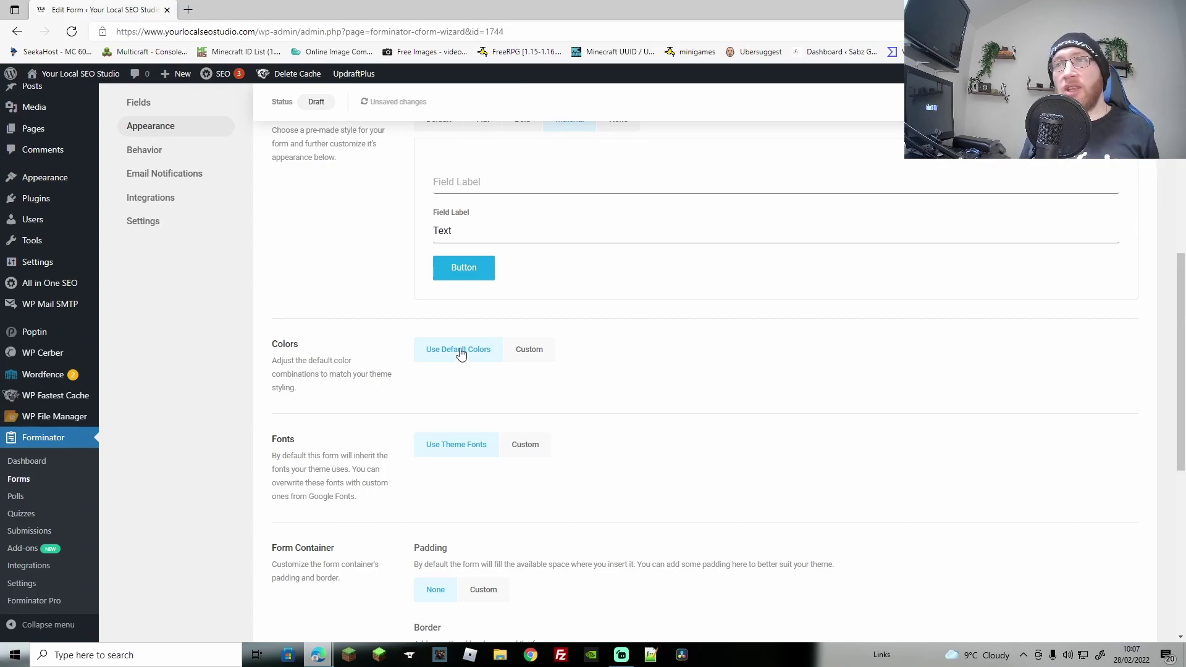
{"action": "left_click", "coordinate": [529, 350]}
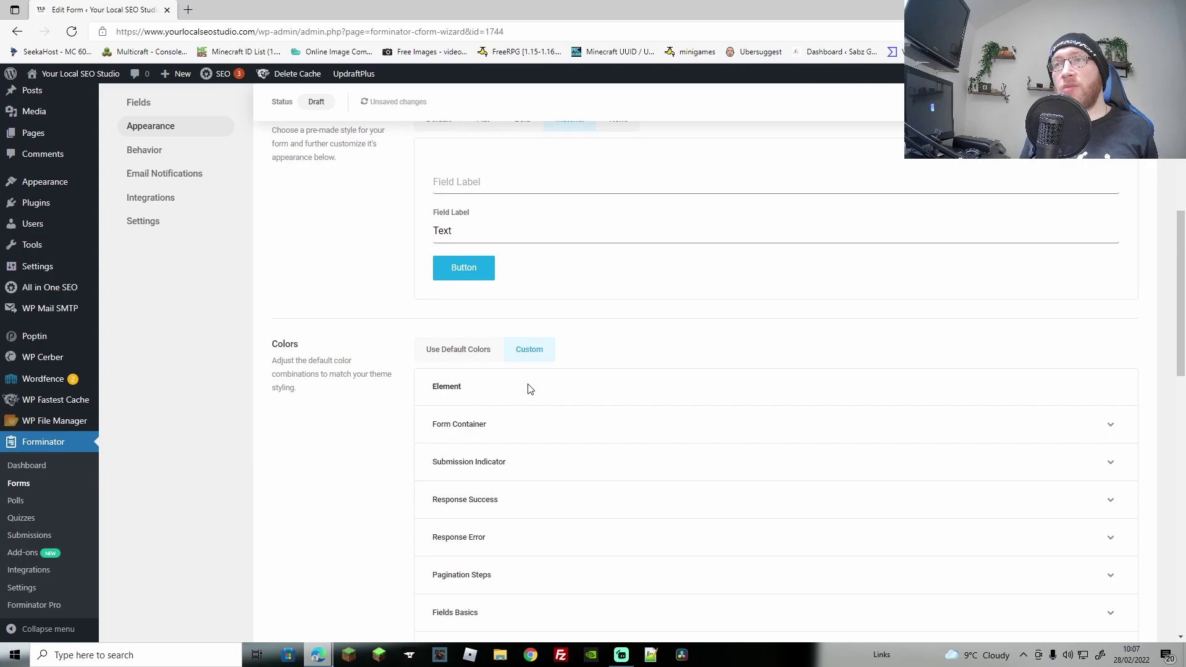
{"action": "scroll", "coordinate": [526, 382], "scroll_direction": "down", "scroll_amount": 1}
{"action": "left_click", "coordinate": [448, 340]}
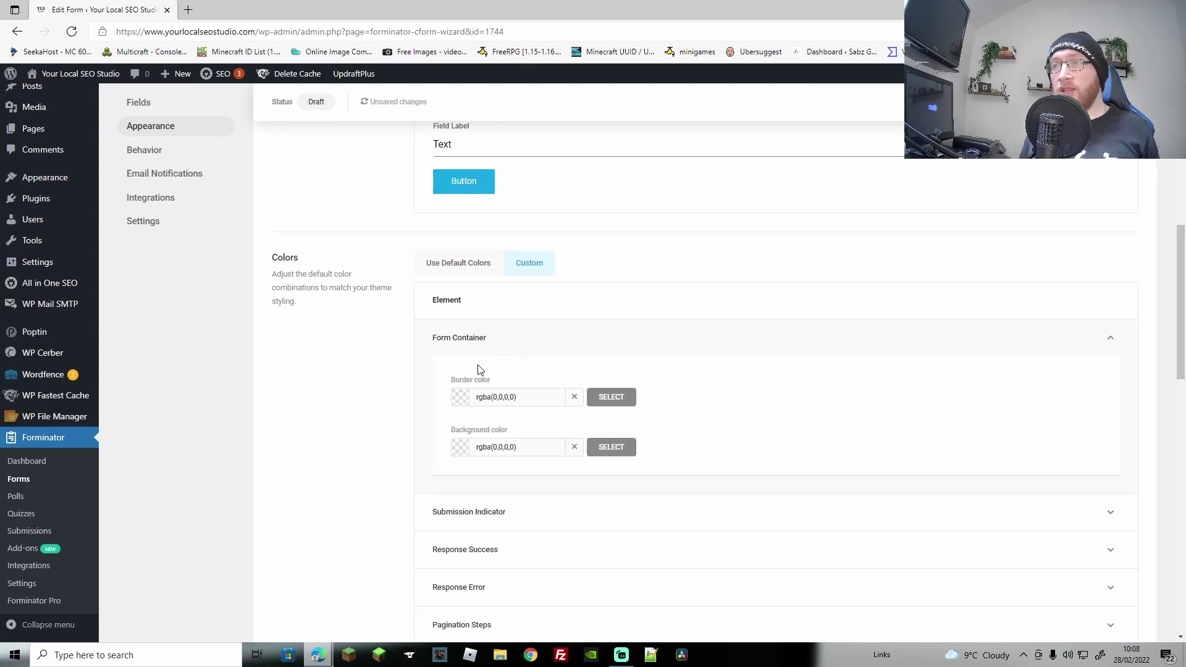
{"action": "scroll", "coordinate": [480, 369], "scroll_direction": "down", "scroll_amount": 3}
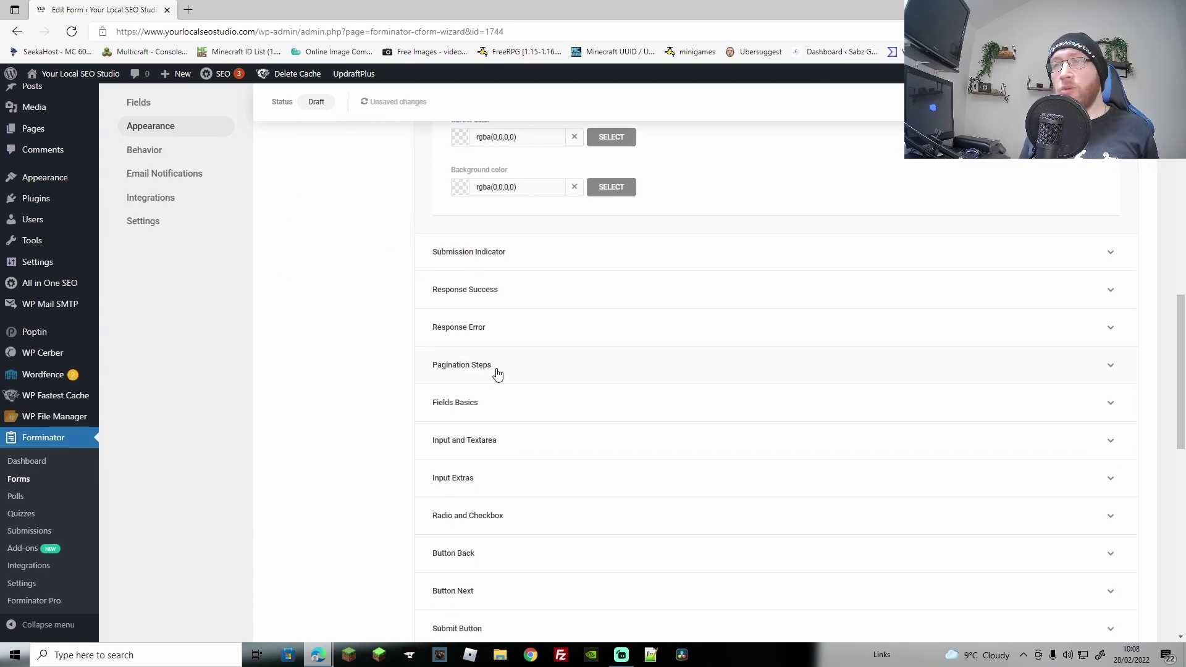
{"action": "left_click", "coordinate": [471, 447]}
{"action": "scroll", "coordinate": [476, 426], "scroll_direction": "down", "scroll_amount": 5}
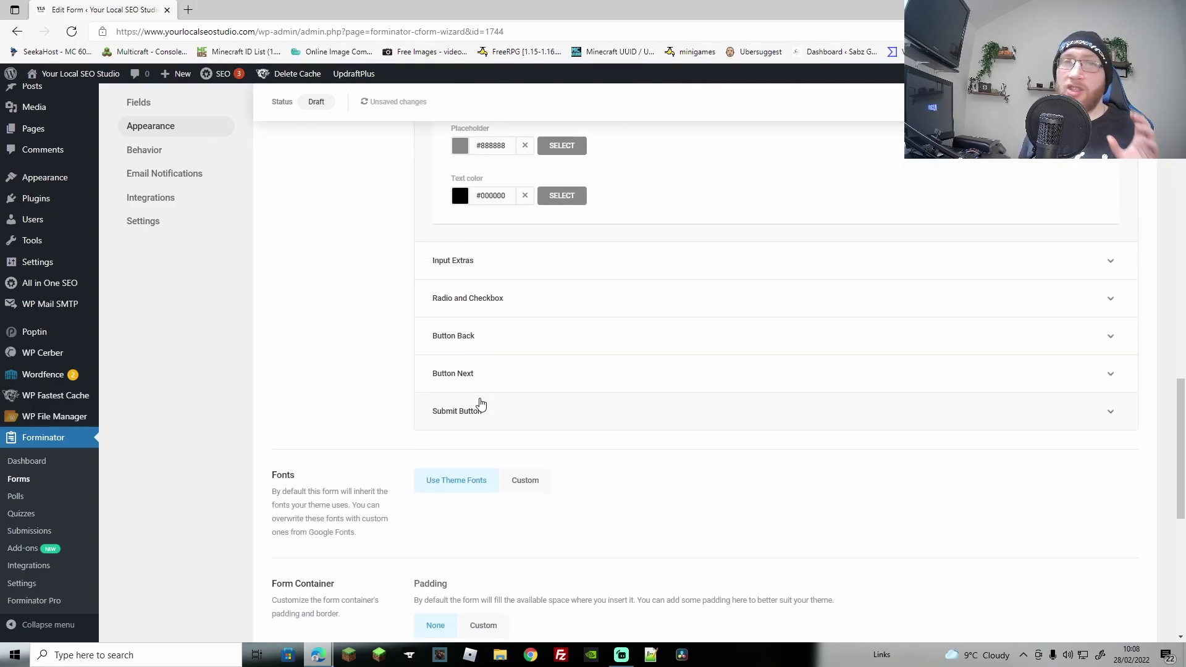
{"action": "scroll", "coordinate": [487, 387], "scroll_direction": "down", "scroll_amount": 4}
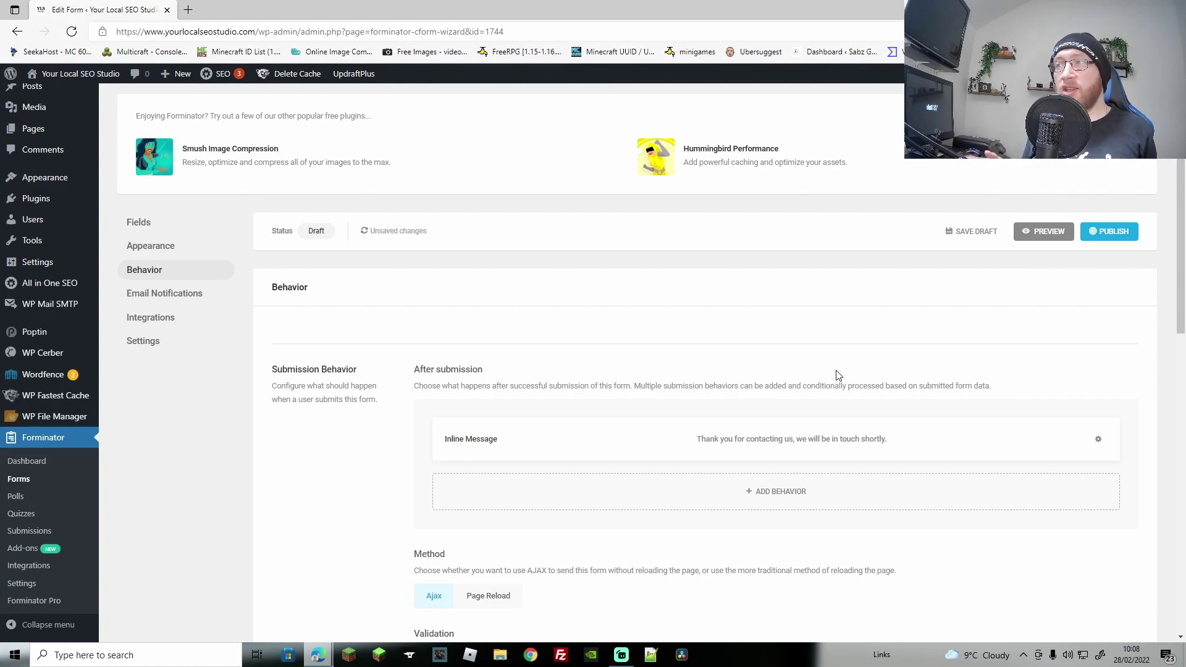
In the Behavior settings, examine the options and conditions for an added after-submission behavior, close it, and review the security options
{"action": "left_click", "coordinate": [757, 496]}
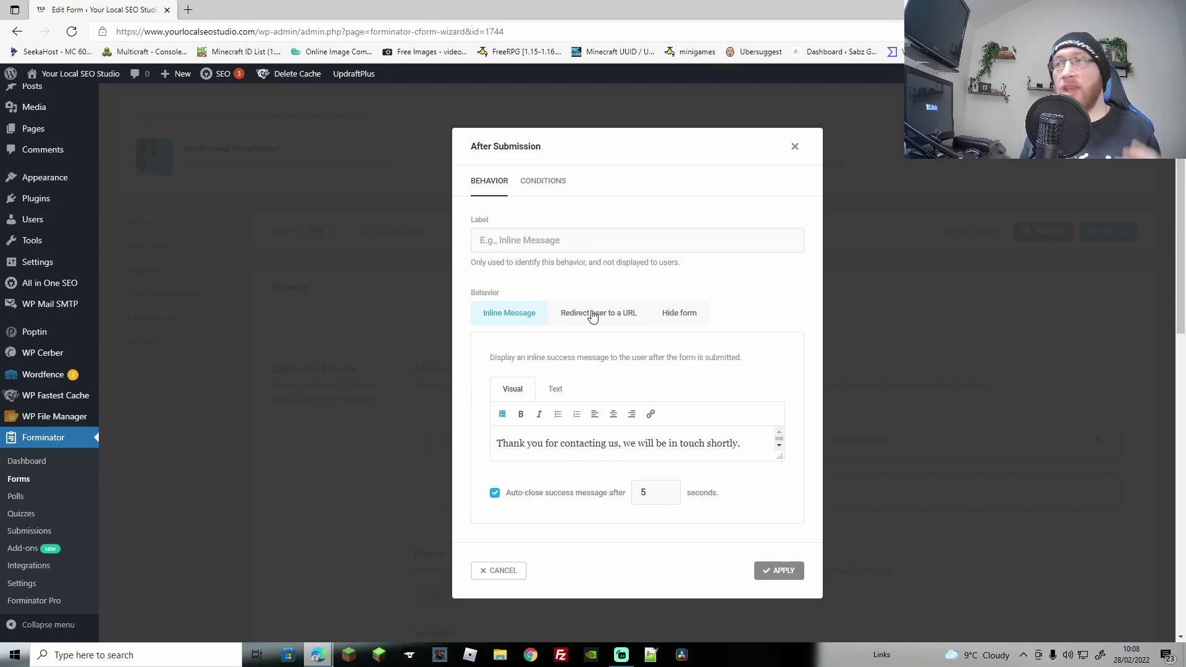
{"action": "left_click", "coordinate": [543, 180]}
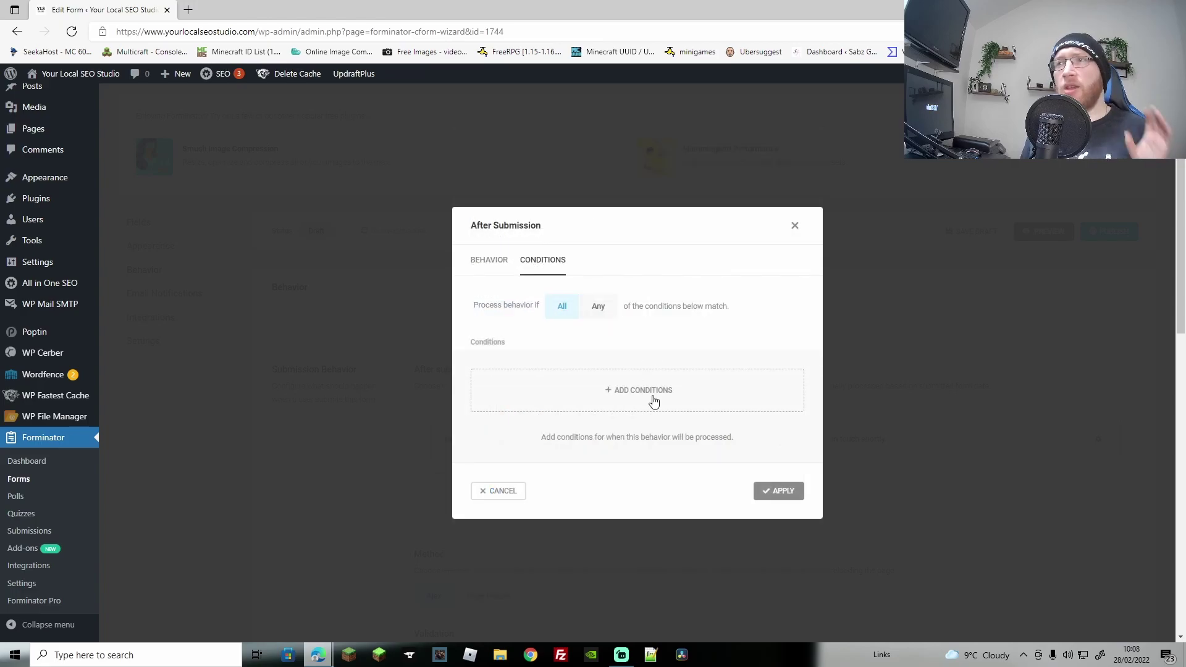
{"action": "left_click", "coordinate": [795, 225]}
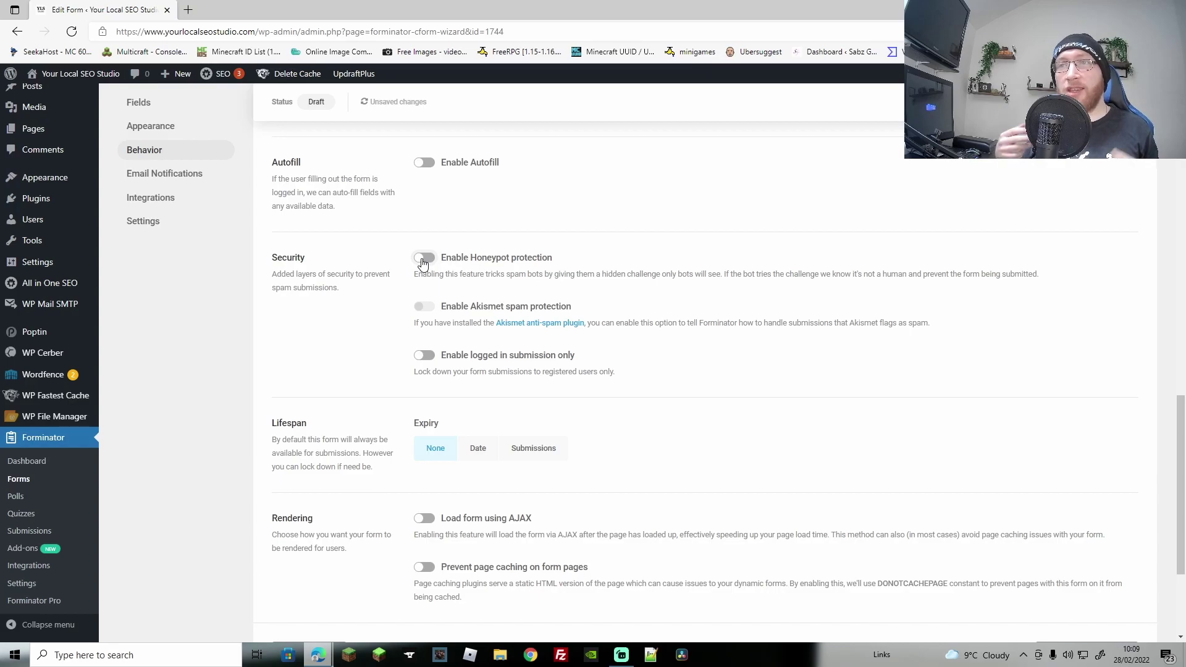
{"action": "scroll", "coordinate": [423, 264], "scroll_direction": "up", "scroll_amount": 10}
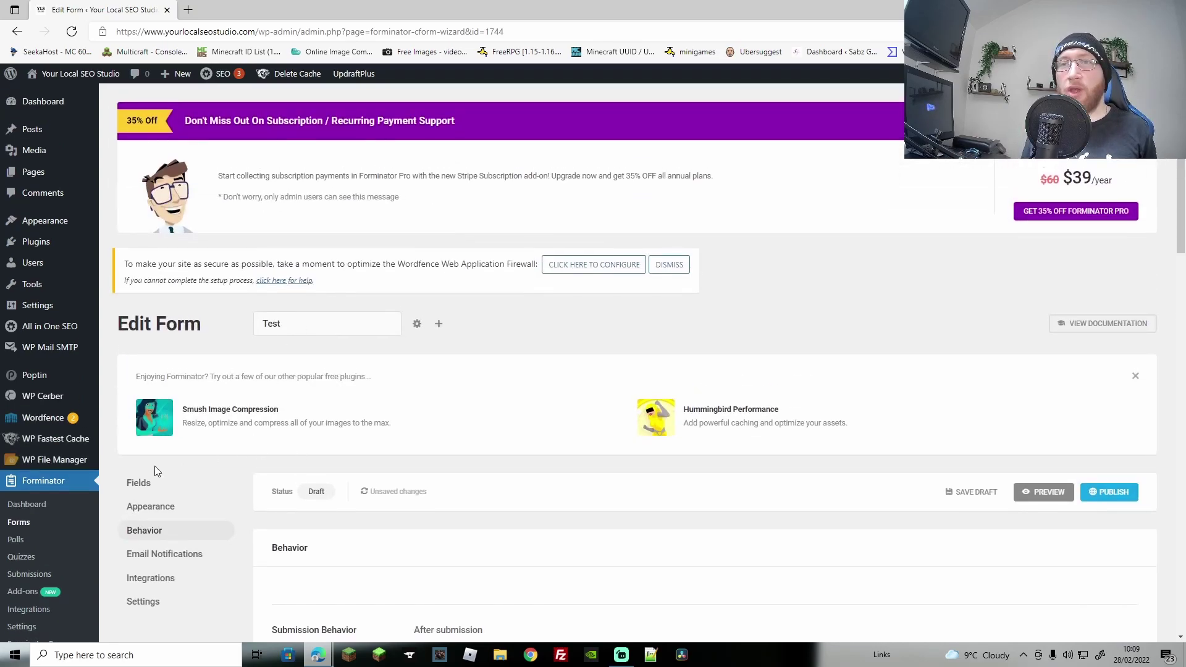
Add a Captcha field after Sub Total using the reCAPTCHA provider with the V2 Checkbox type, Normal size and Light theme
{"action": "left_click", "coordinate": [138, 483]}
{"action": "scroll", "coordinate": [588, 355], "scroll_direction": "down", "scroll_amount": 4}
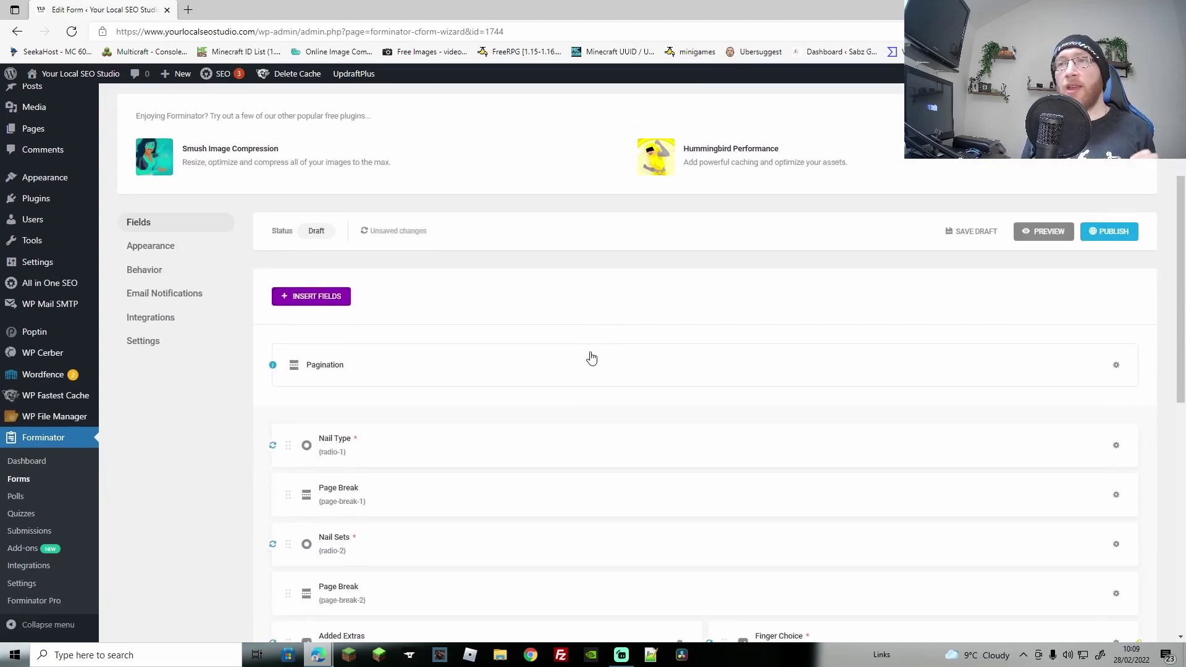
{"action": "scroll", "coordinate": [565, 364], "scroll_direction": "down", "scroll_amount": 5}
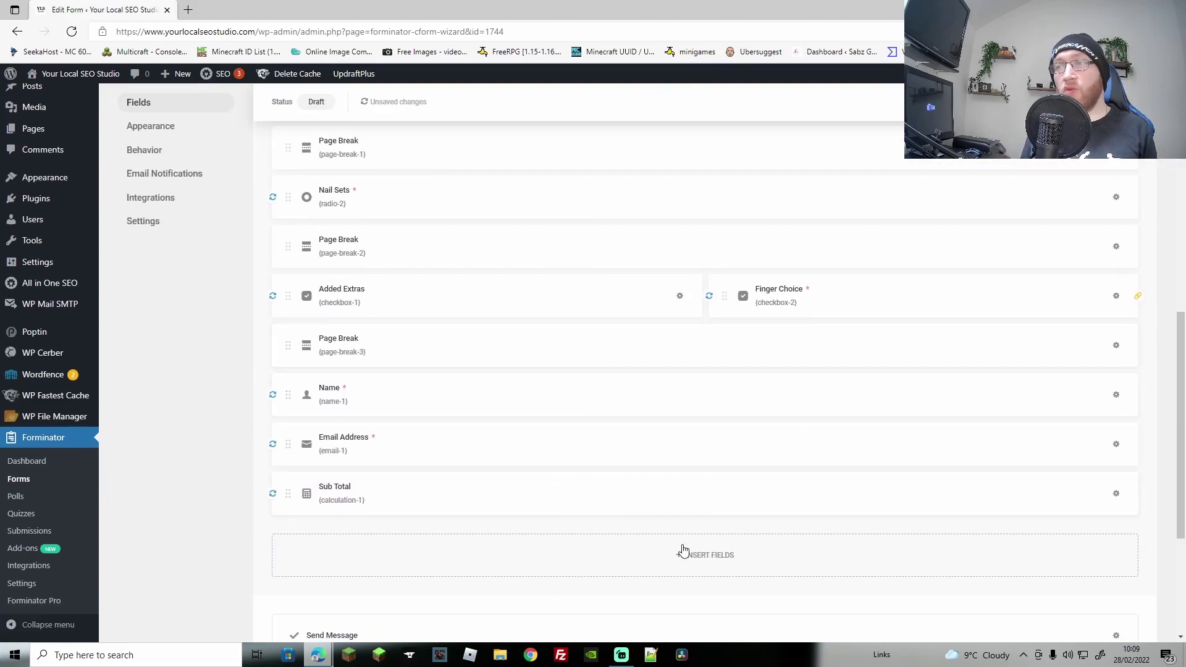
{"action": "left_click", "coordinate": [684, 549]}
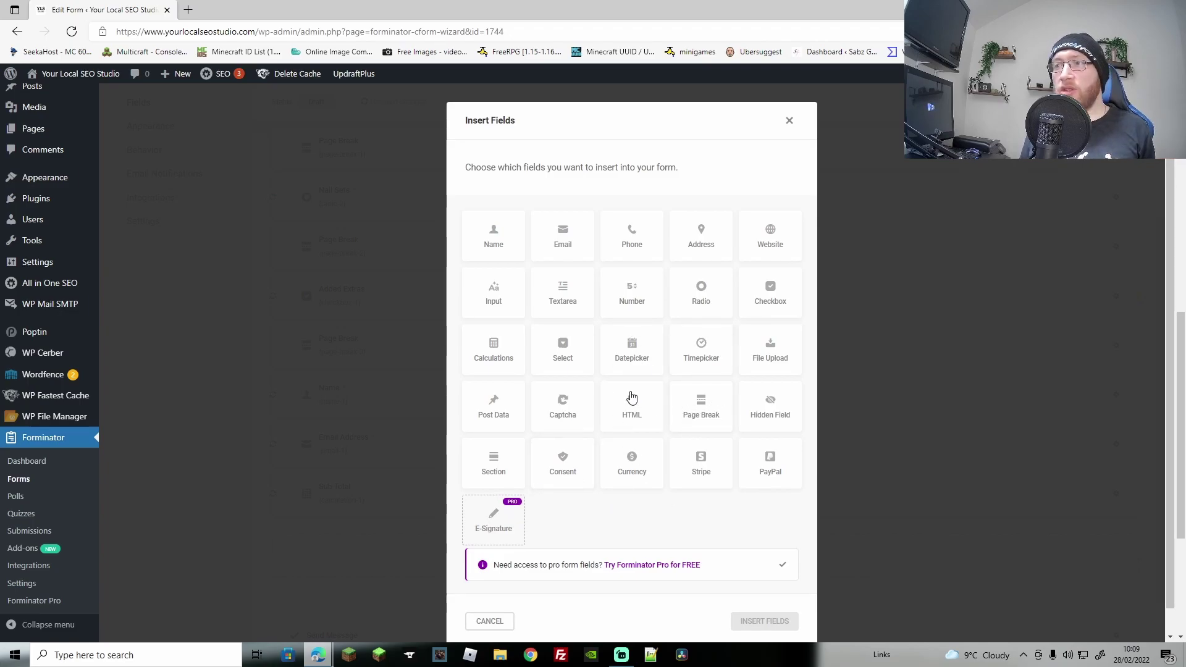
{"action": "left_click", "coordinate": [571, 411]}
{"action": "left_click", "coordinate": [764, 621]}
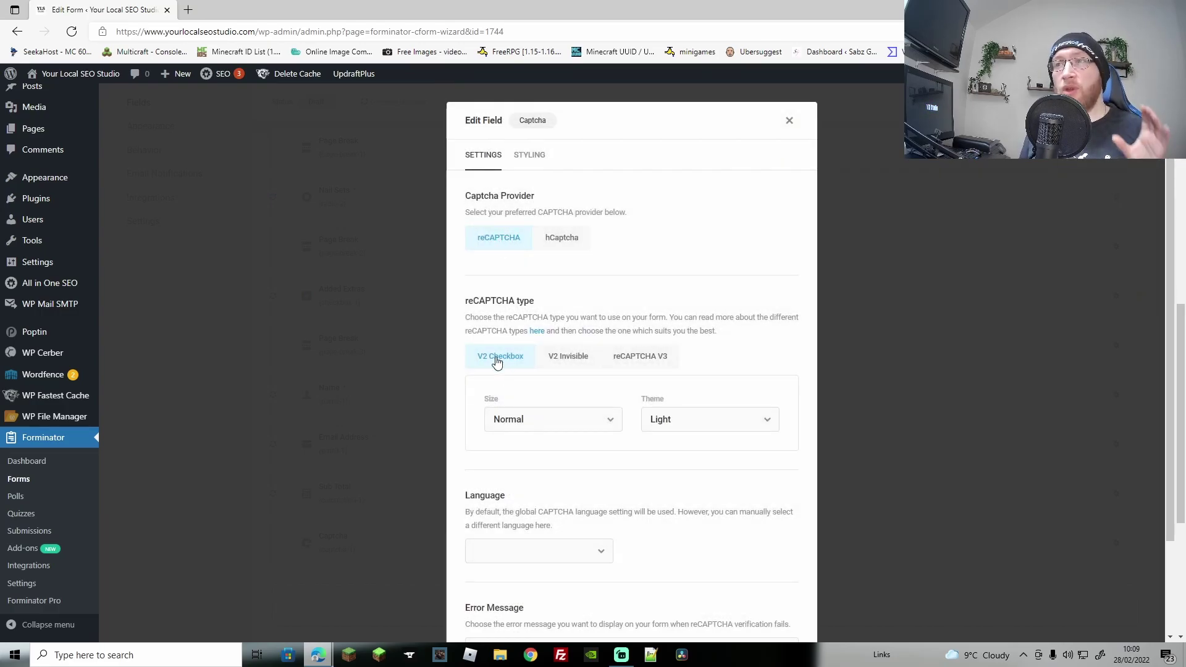
{"action": "scroll", "coordinate": [779, 563], "scroll_direction": "down", "scroll_amount": 2}
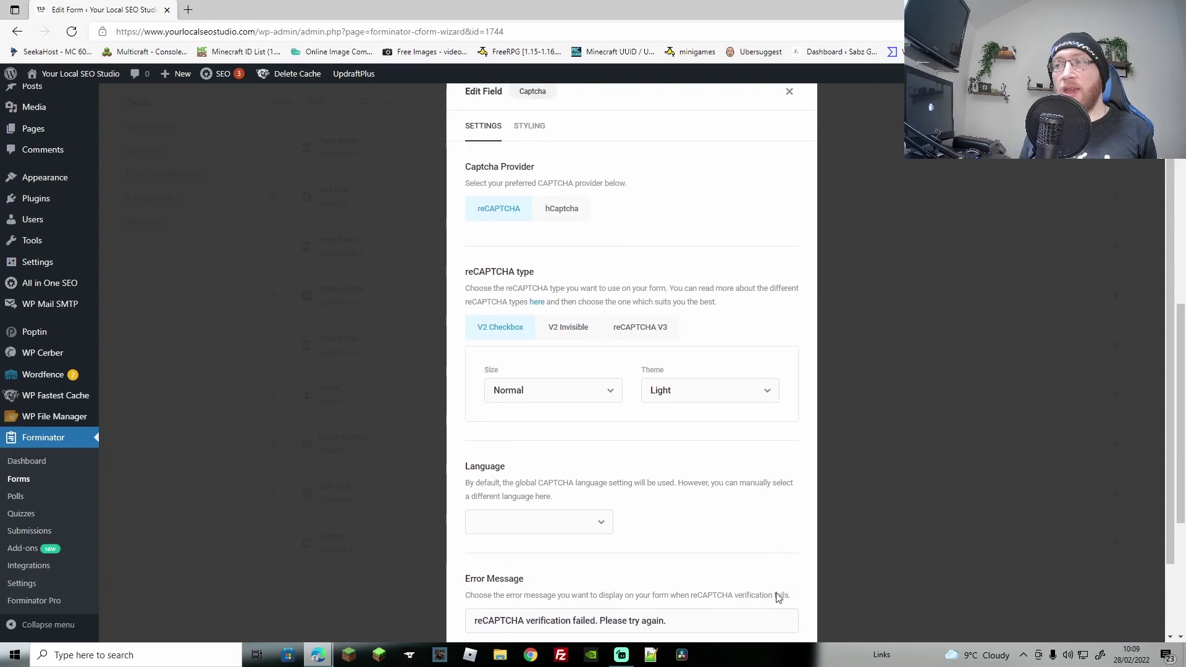
{"action": "left_click", "coordinate": [775, 597]}
Preview the form with Press on, Full Set and 2 Tone selected, advancing to the Details page to check the captcha
{"action": "left_click", "coordinate": [954, 241]}
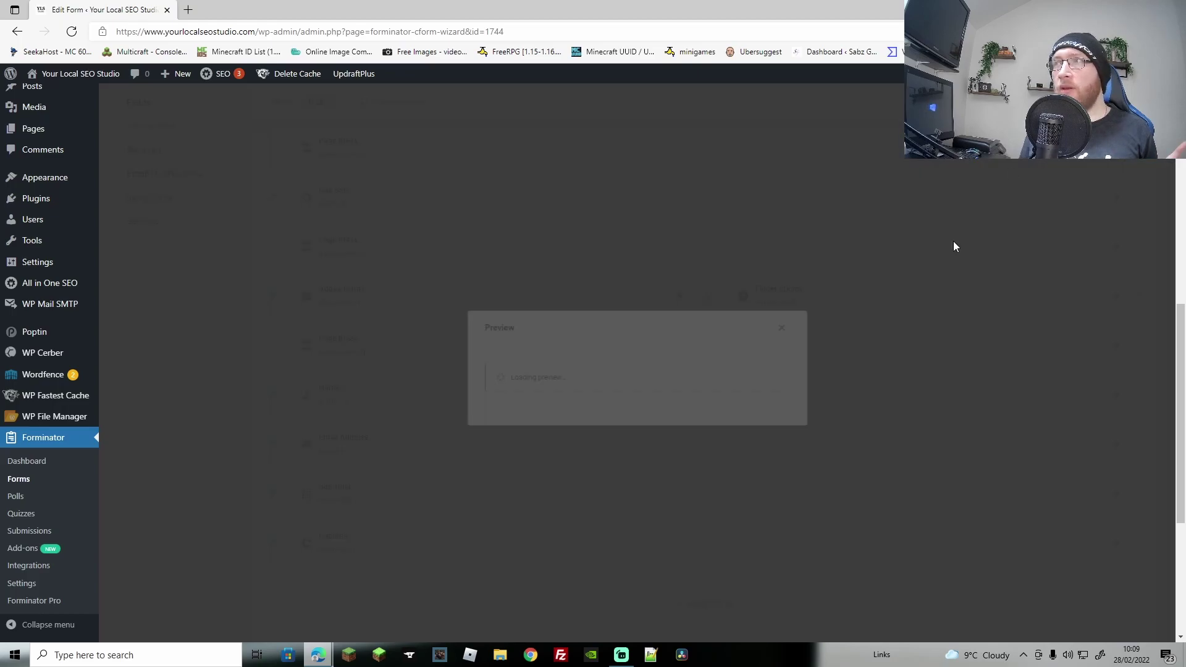
{"action": "left_click", "coordinate": [477, 371]}
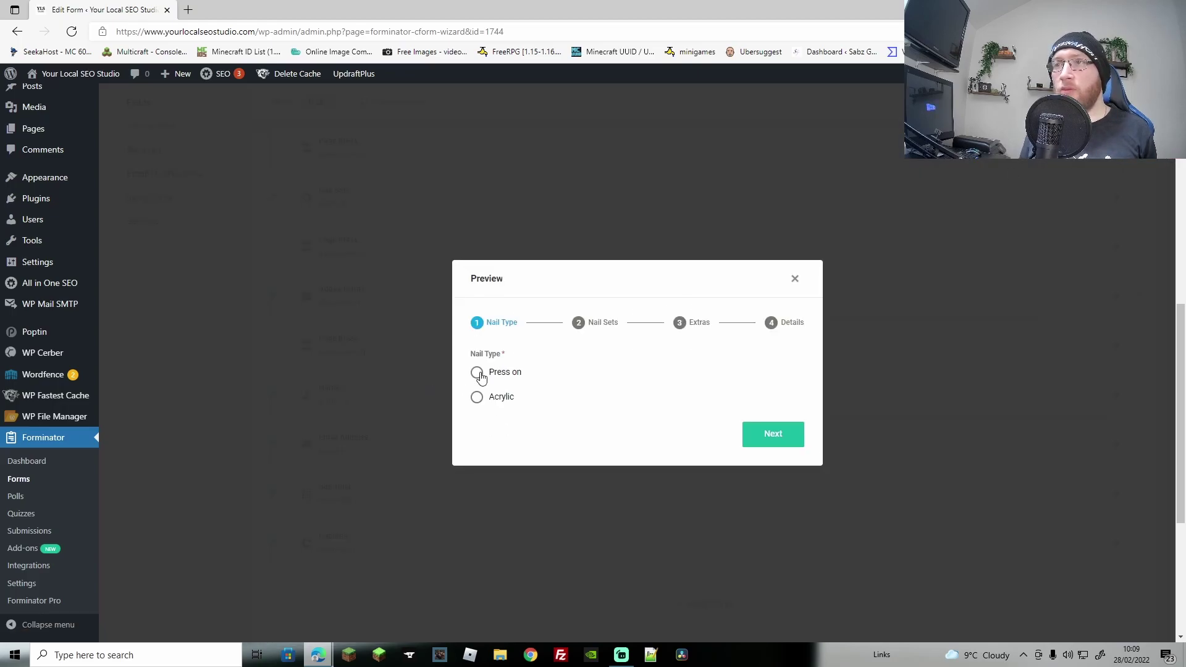
{"action": "left_click", "coordinate": [781, 445]}
{"action": "left_click", "coordinate": [477, 374]}
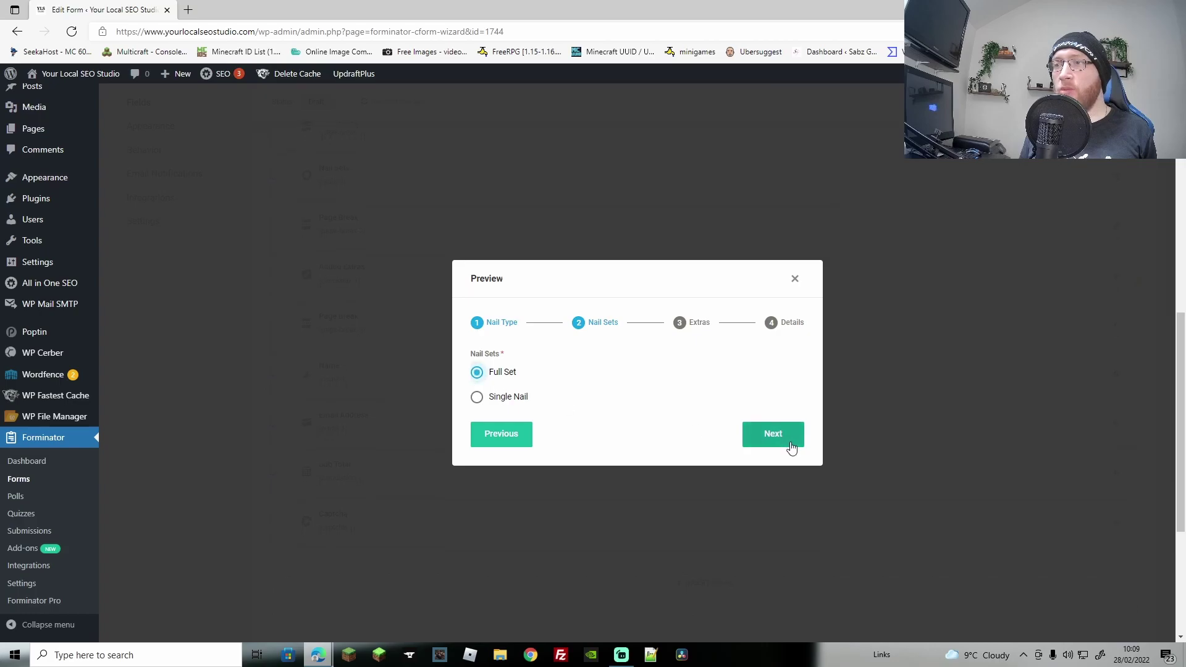
{"action": "left_click", "coordinate": [784, 440]}
{"action": "left_click", "coordinate": [483, 389]}
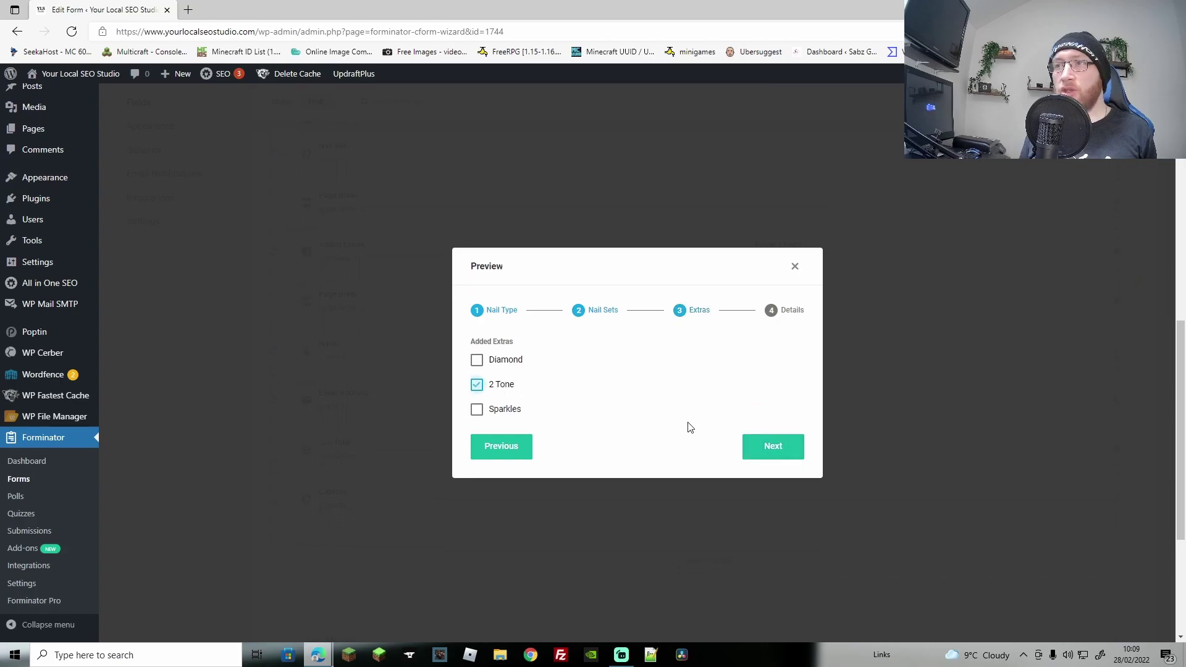
{"action": "left_click", "coordinate": [786, 450]}
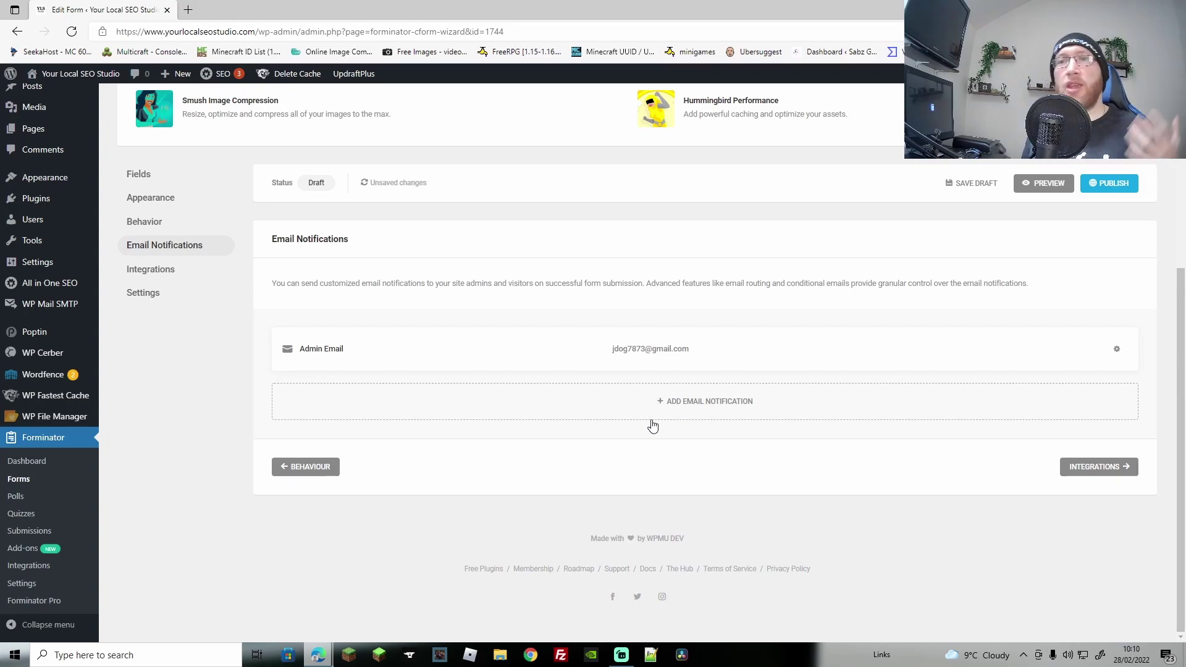
Review the form's Integrations section and its data storage, multiple option value and privacy settings
{"action": "left_click", "coordinate": [150, 269]}
{"action": "left_click", "coordinate": [158, 429]}
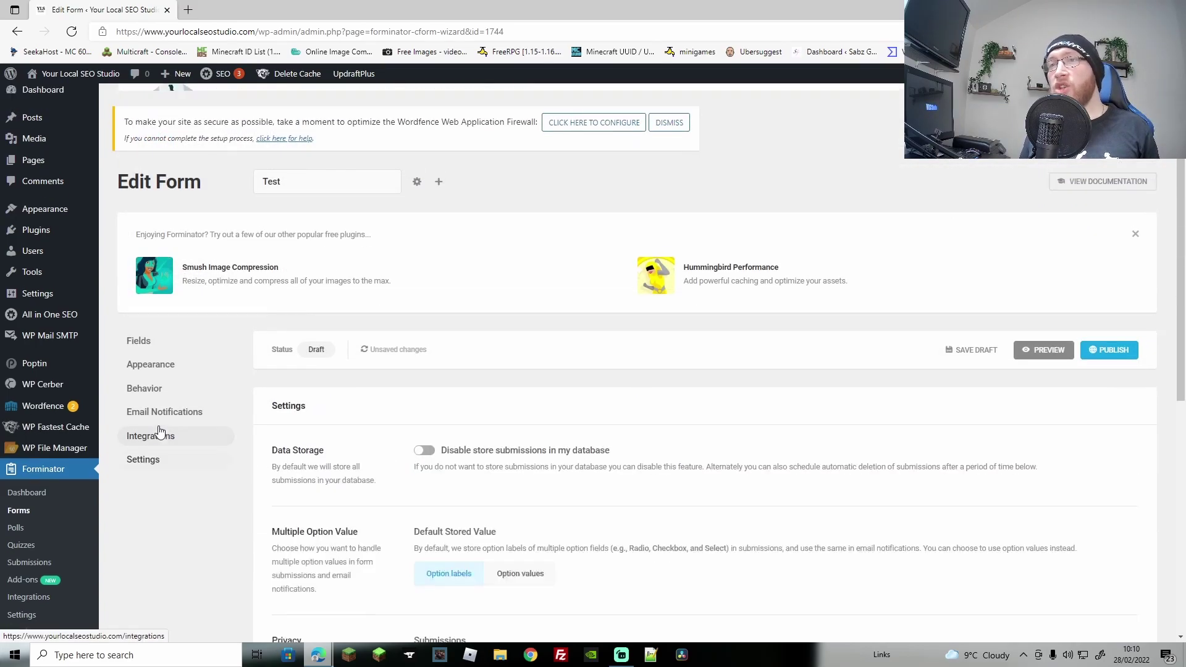
{"action": "scroll", "coordinate": [422, 402], "scroll_direction": "down", "scroll_amount": 9}
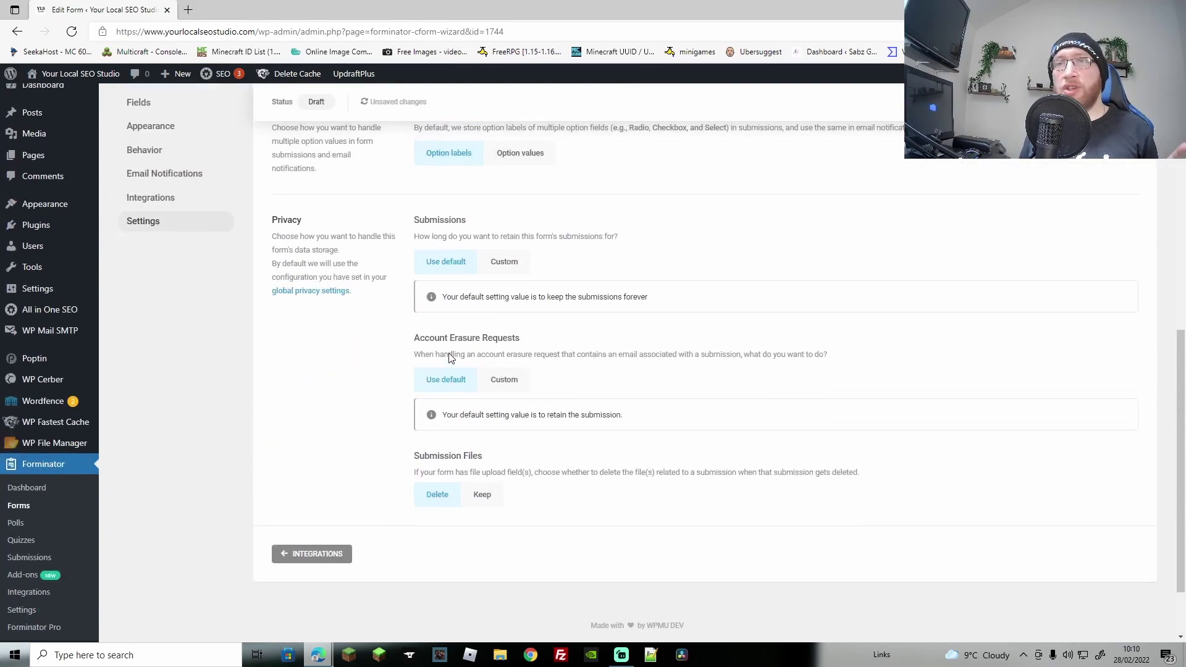
{"action": "scroll", "coordinate": [450, 352], "scroll_direction": "up", "scroll_amount": 7}
{"action": "scroll", "coordinate": [488, 340], "scroll_direction": "up", "scroll_amount": 2}
Preview the form again with Press on, Full Set and 2 Tone, inspect the Details page, and close the preview
{"action": "left_click", "coordinate": [1034, 488]}
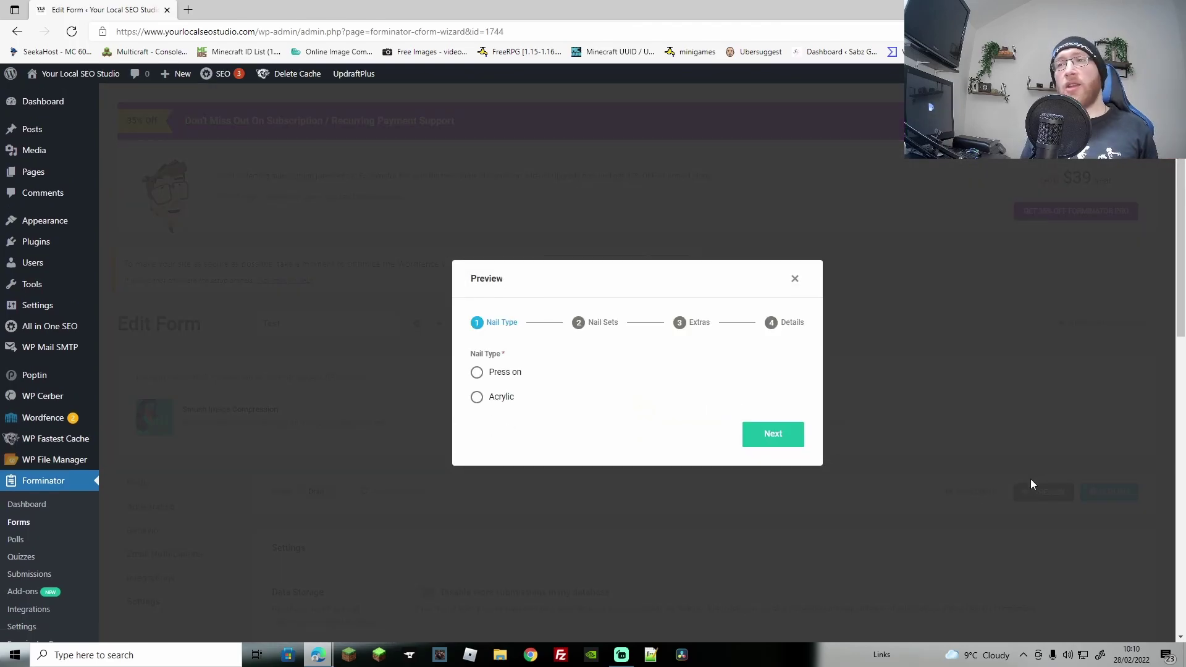
{"action": "left_click", "coordinate": [478, 373]}
{"action": "left_click", "coordinate": [777, 437]}
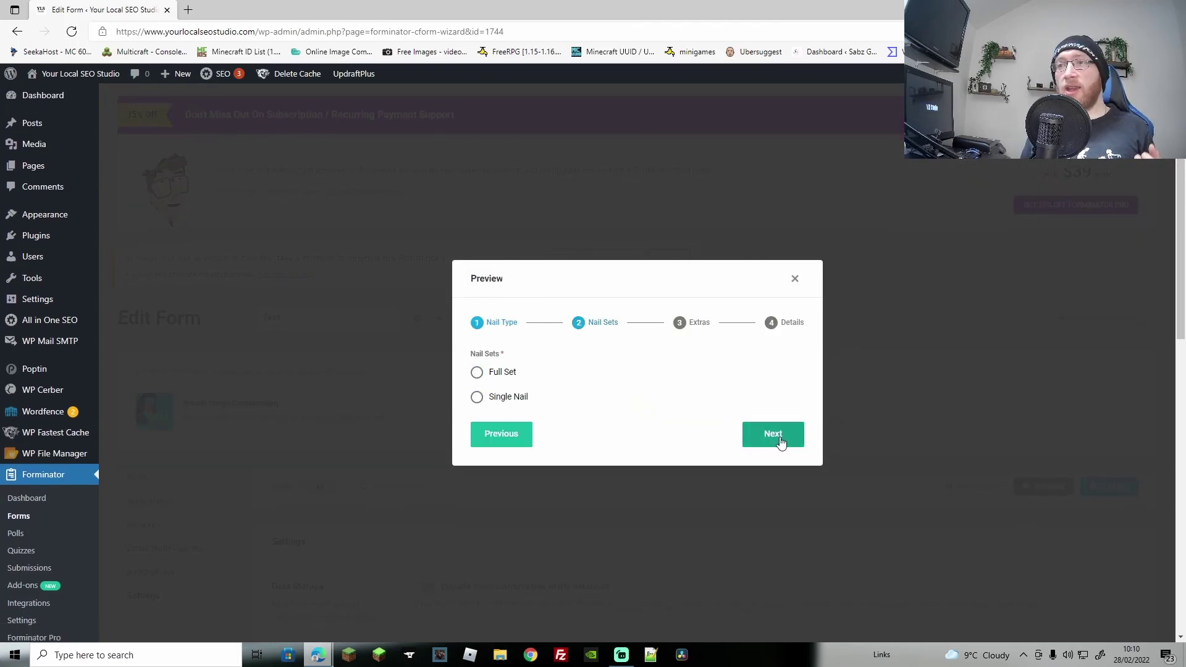
{"action": "left_click", "coordinate": [493, 383]}
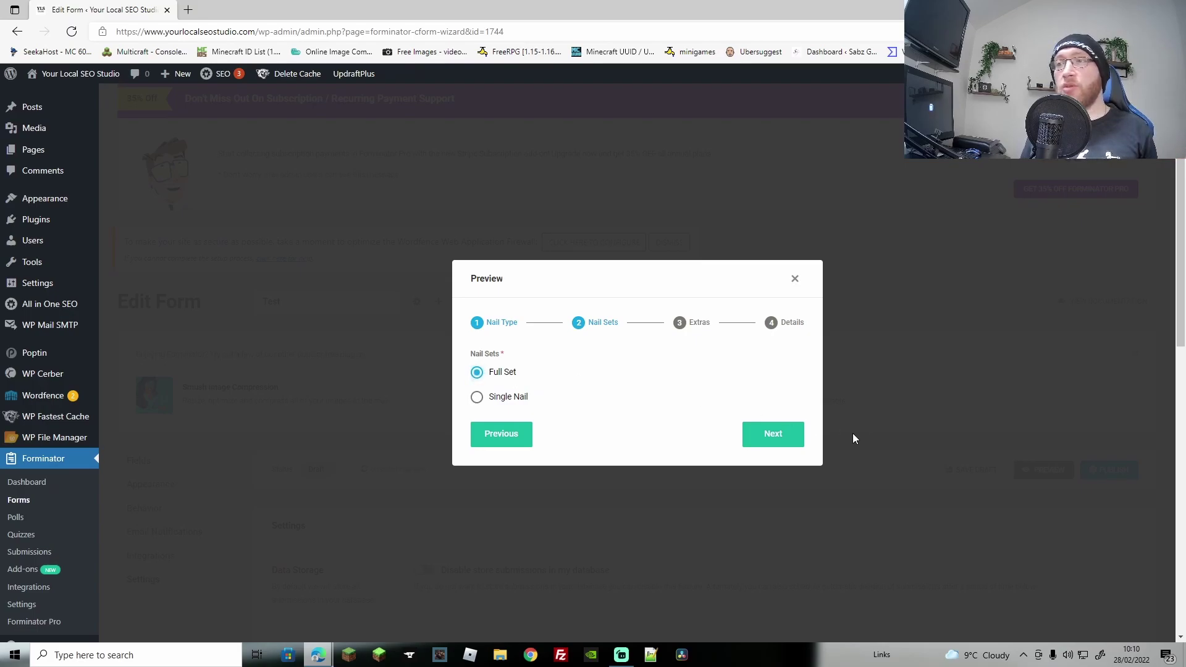
{"action": "left_click", "coordinate": [786, 443]}
{"action": "left_click", "coordinate": [493, 389]}
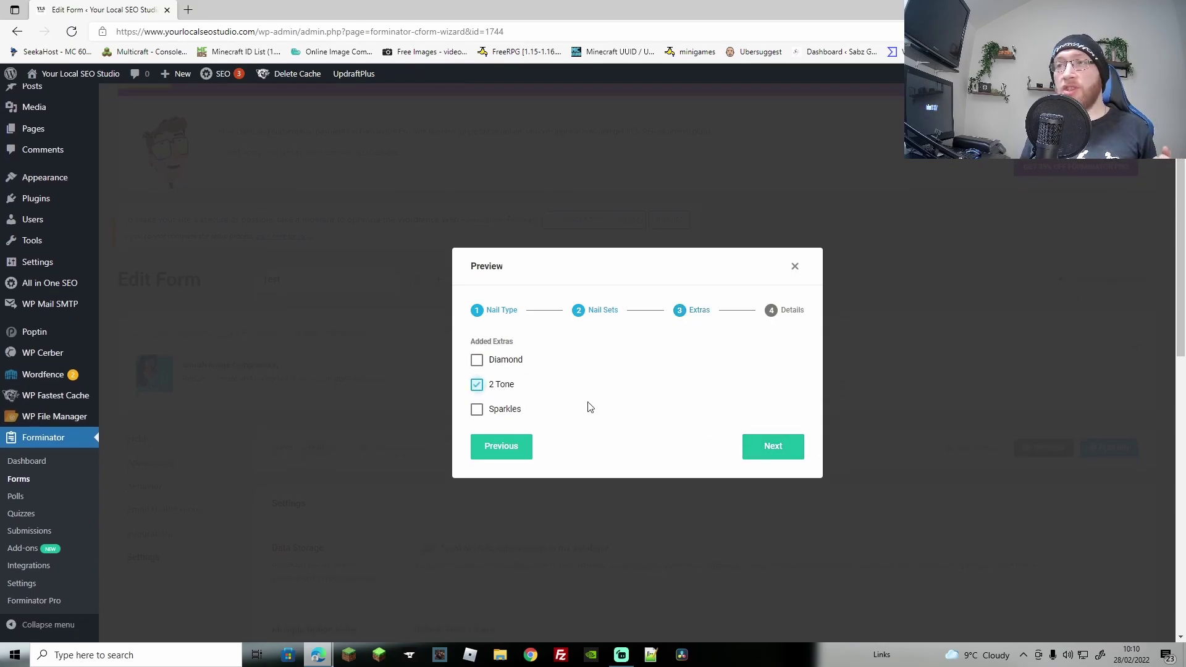
{"action": "left_click", "coordinate": [776, 447]}
{"action": "left_click", "coordinate": [722, 382]}
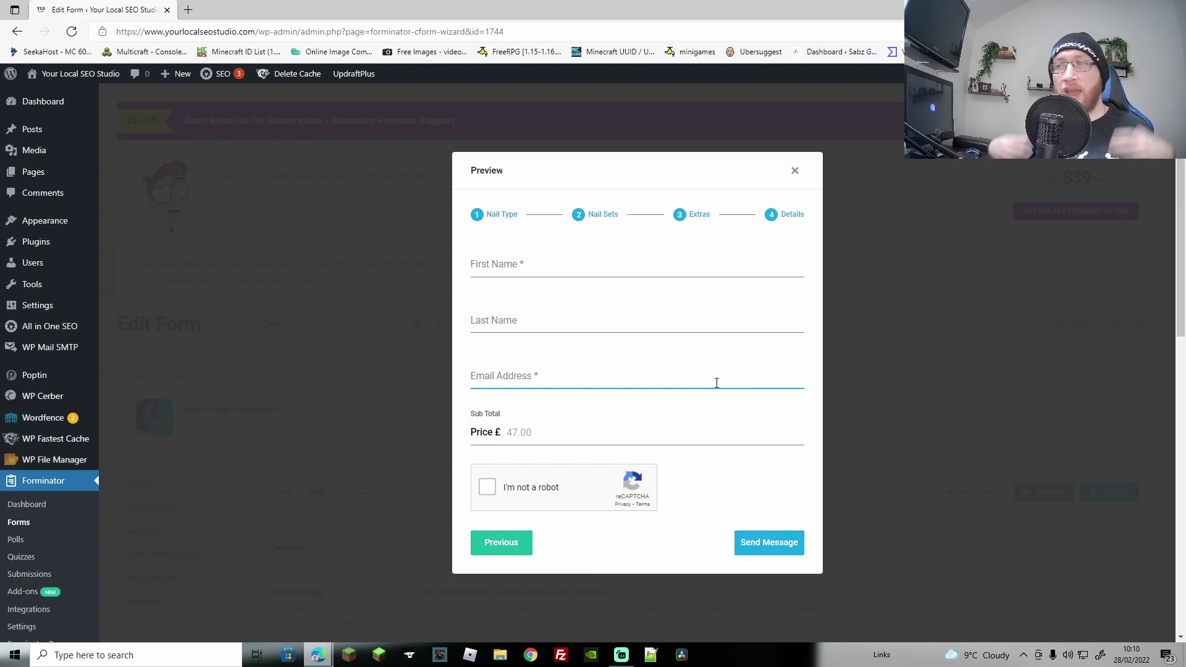
{"action": "key", "text": "Escape"}
Leave the form editor for the Submissions page and choose the Website Cost Calculator form
{"action": "left_click", "coordinate": [30, 575]}
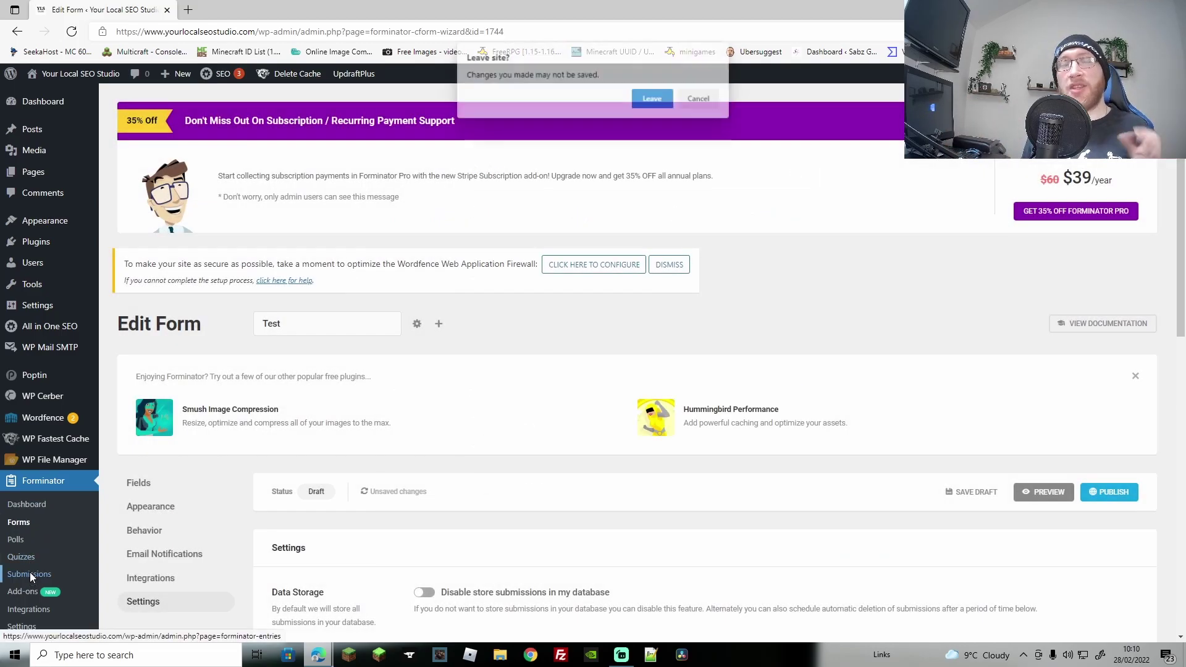
{"action": "left_click", "coordinate": [647, 100]}
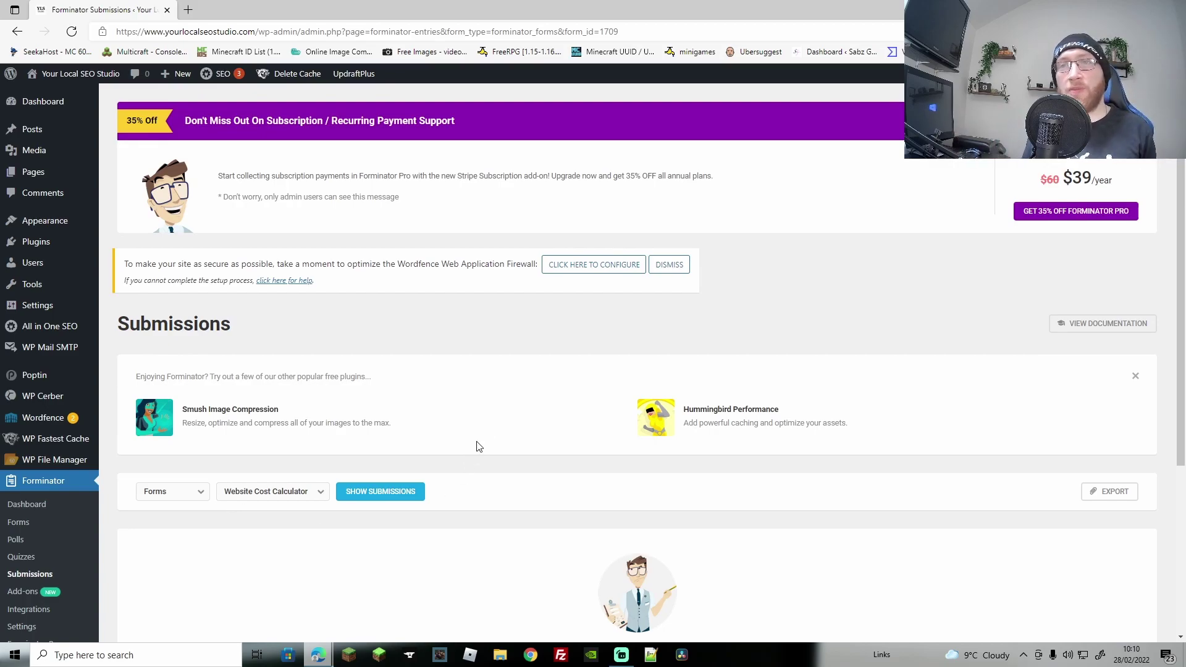
{"action": "scroll", "coordinate": [485, 440], "scroll_direction": "down", "scroll_amount": 4}
{"action": "left_click", "coordinate": [328, 245]}
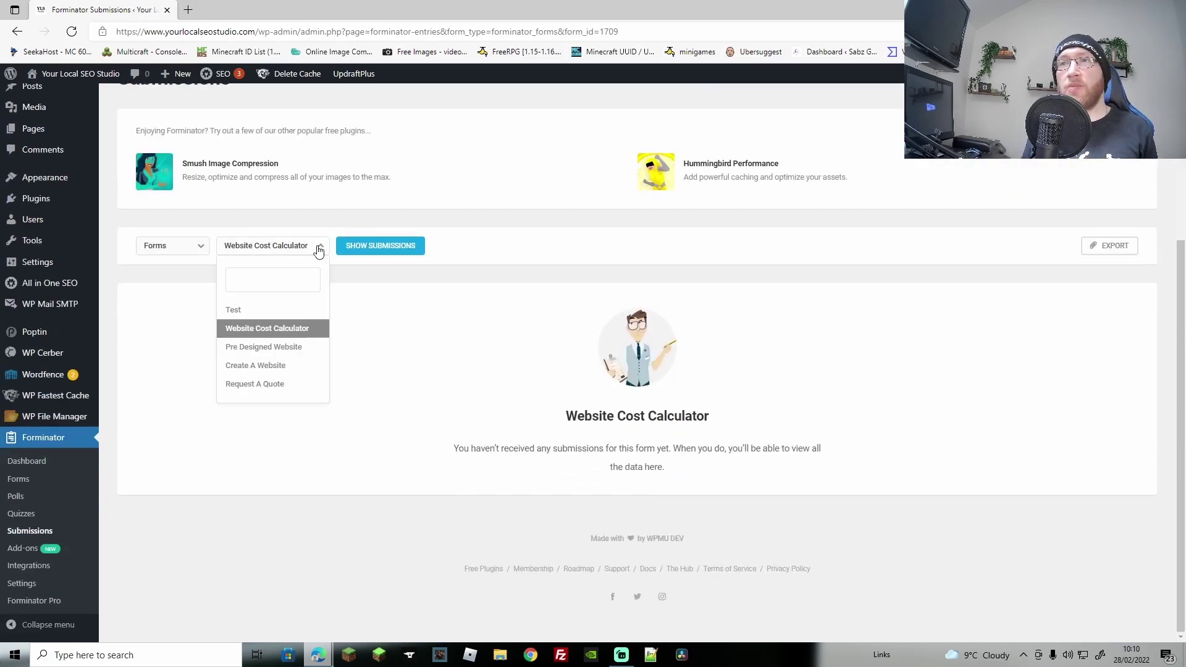
{"action": "left_click", "coordinate": [258, 334]}
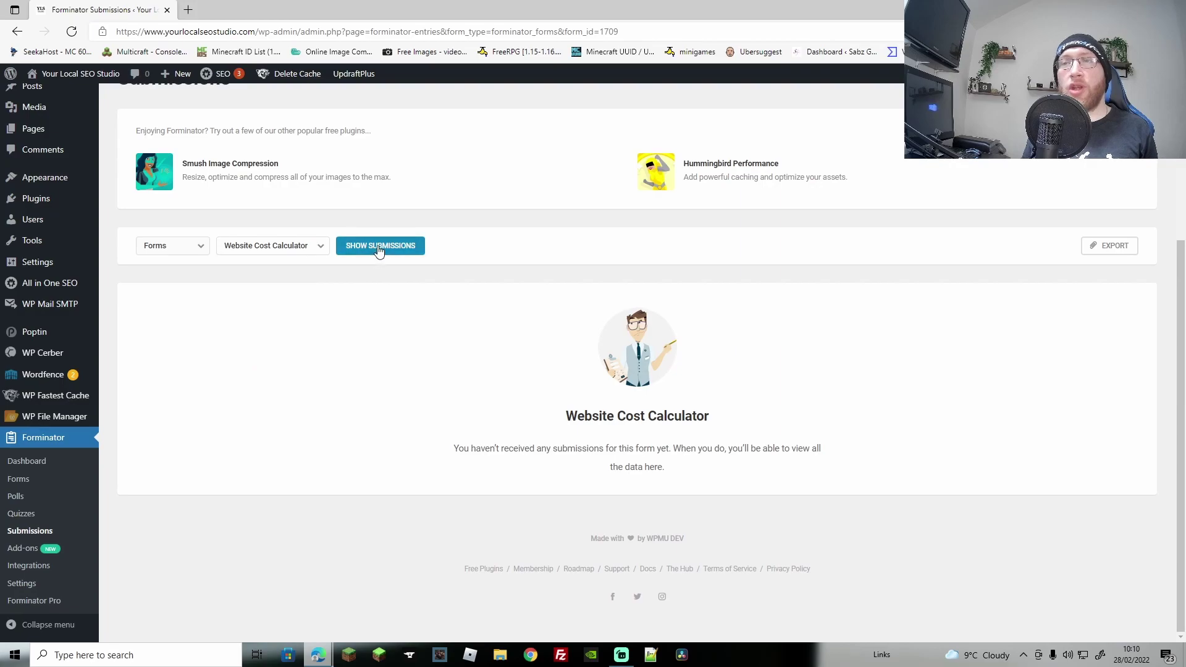